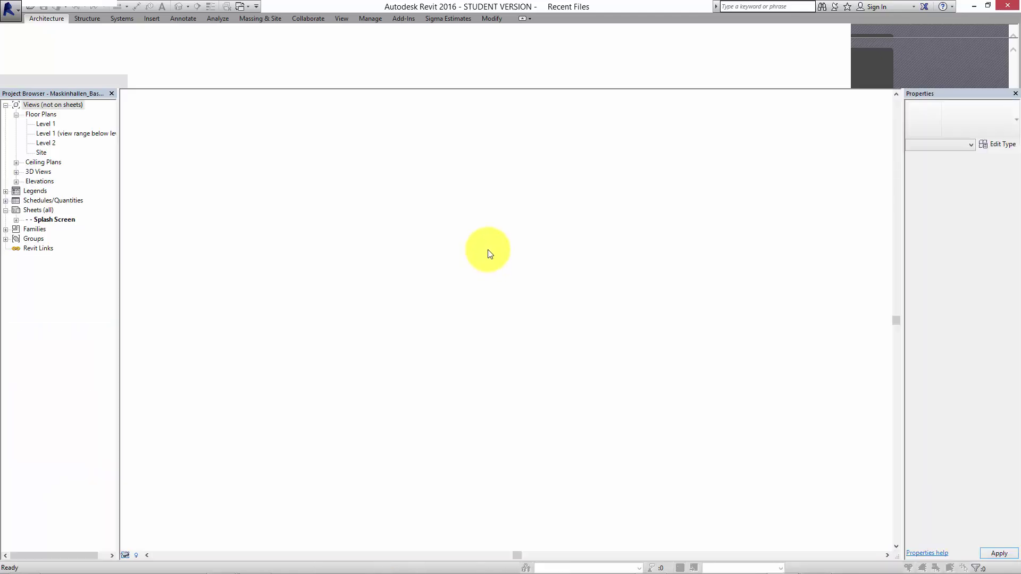
# Review the Splash Screen sheet of the Maskinhallen survey base drawing and close the drawing
pyautogui.moveTo(681, 241); pyautogui.dragTo(752, 319, button='middle')
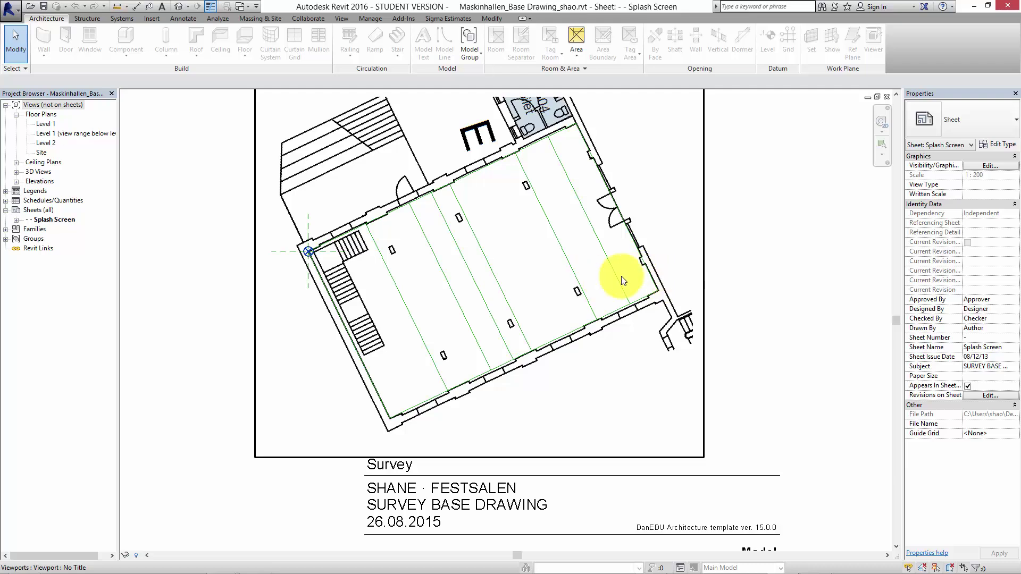
pyautogui.scroll(-2, 660, 245)
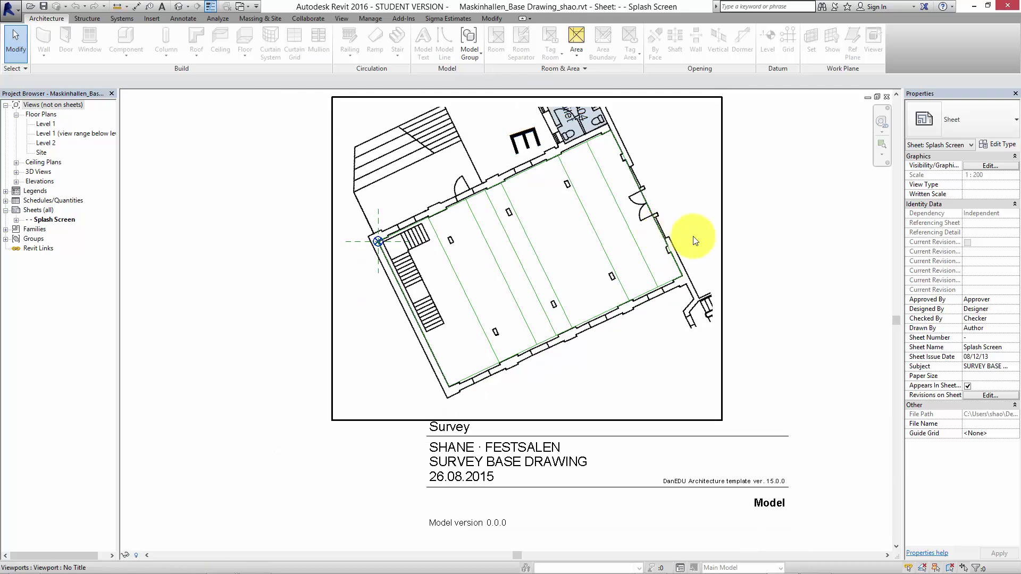
pyautogui.moveTo(697, 245); pyautogui.dragTo(582, 242, button='middle')
pyautogui.click(713, 219)
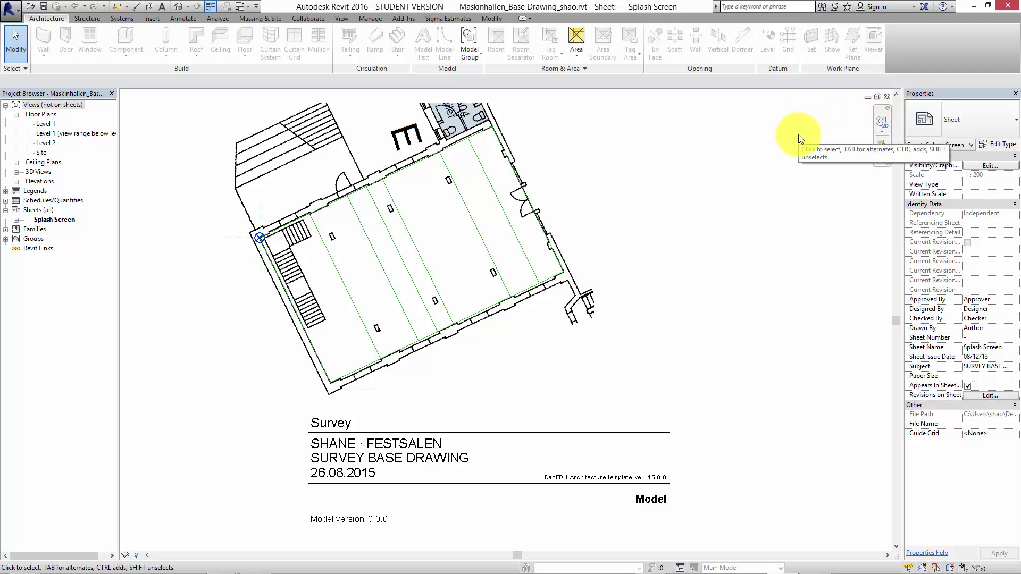
pyautogui.click(885, 96)
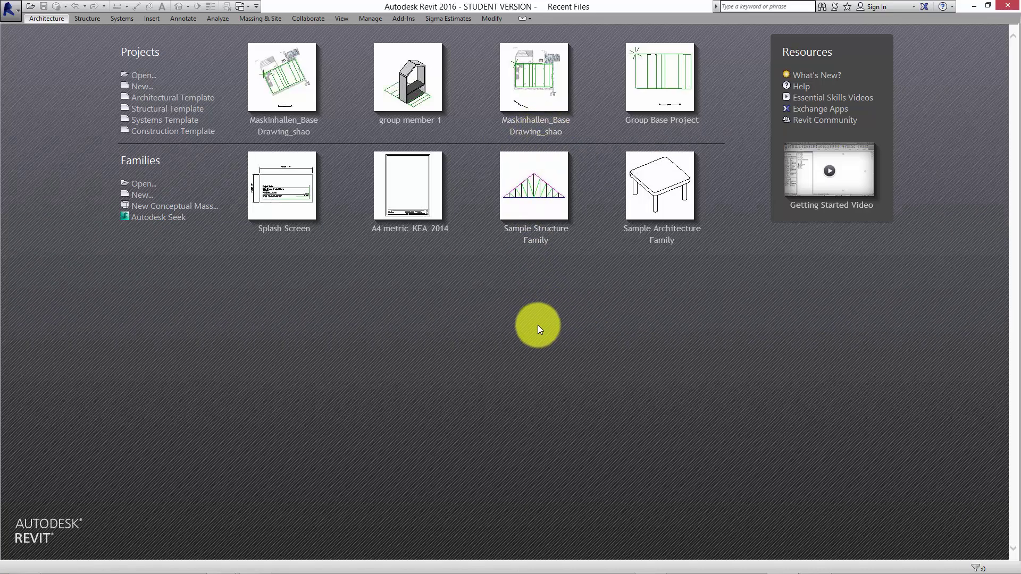
# Create a new project from the Architectural Template and open its Site floor plan
pyautogui.click(175, 99)
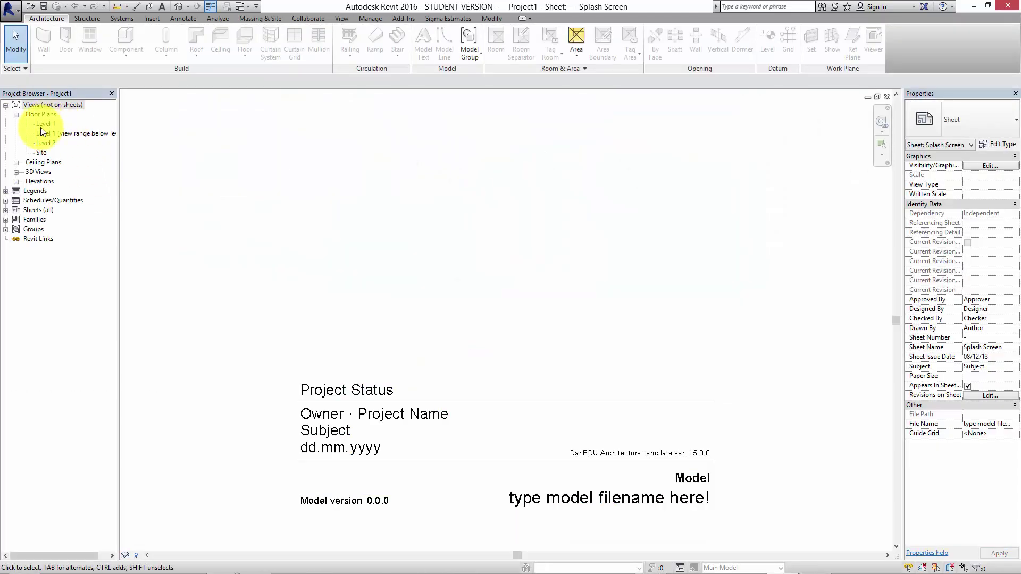
pyautogui.doubleClick(41, 152)
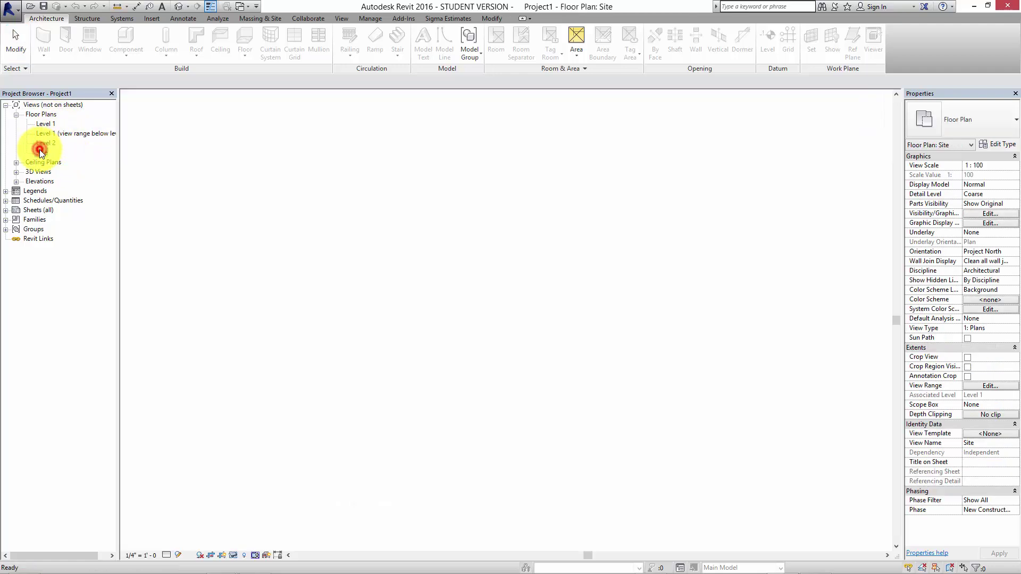
pyautogui.moveTo(380, 267); pyautogui.dragTo(383, 297, button='middle')
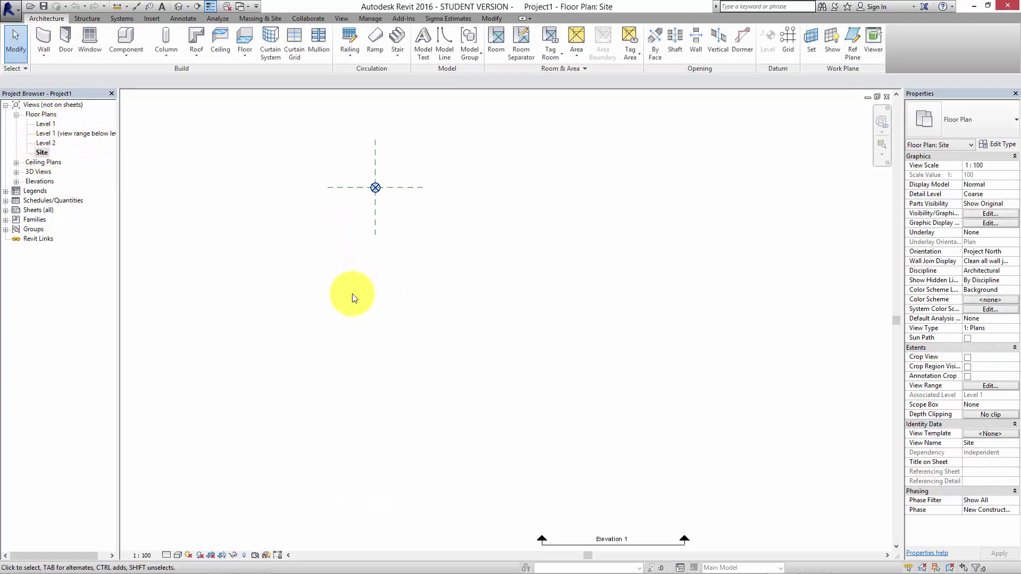
# Examine the project base point's N/S, E/W, elevation and true north values in the Site plan
pyautogui.scroll(3, 365, 207)
pyautogui.moveTo(365, 209); pyautogui.dragTo(392, 223, button='middle')
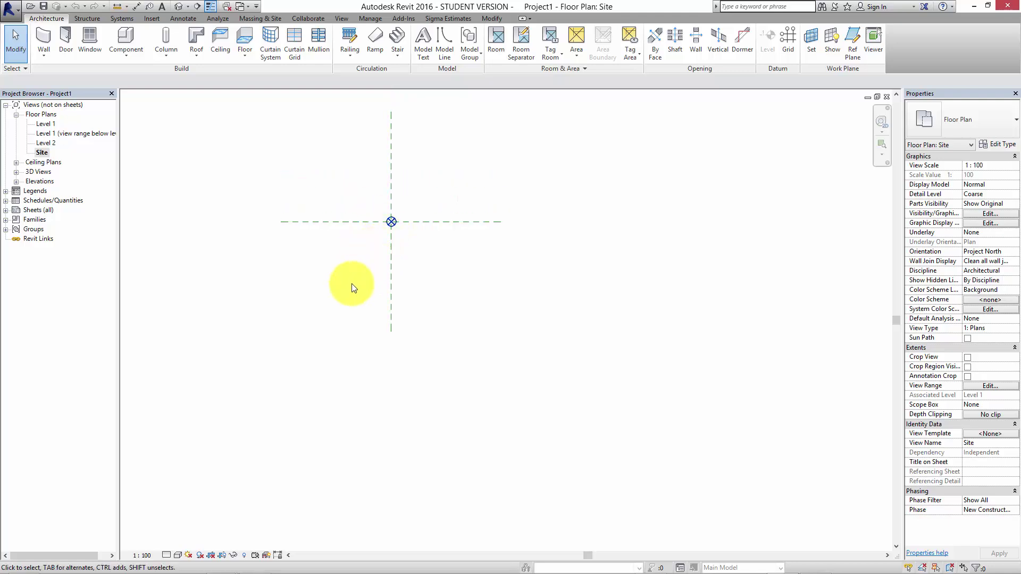
pyautogui.moveTo(332, 293); pyautogui.dragTo(416, 201)
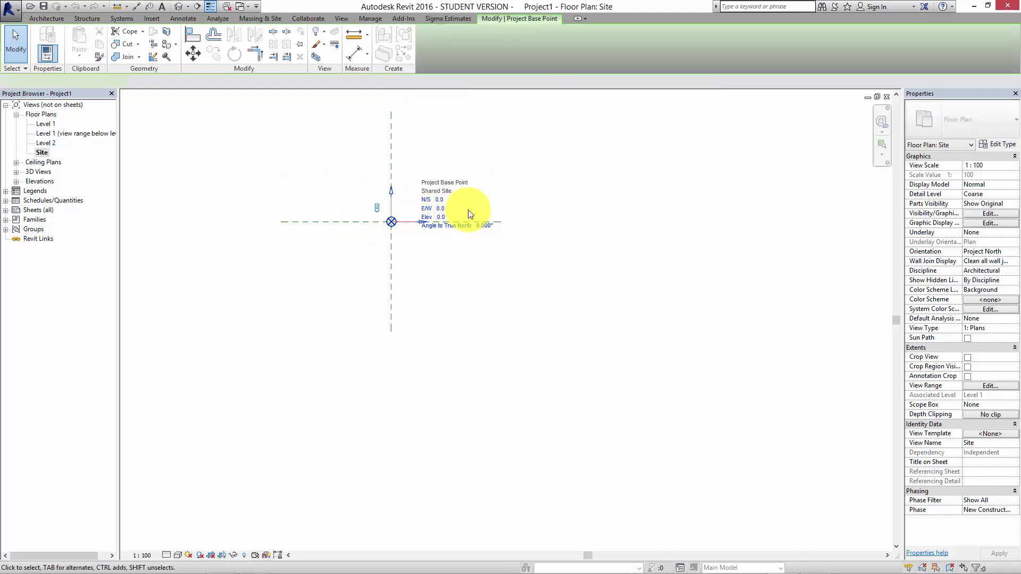
pyautogui.scroll(1, 459, 213)
pyautogui.moveTo(458, 213); pyautogui.dragTo(410, 216, button='middle')
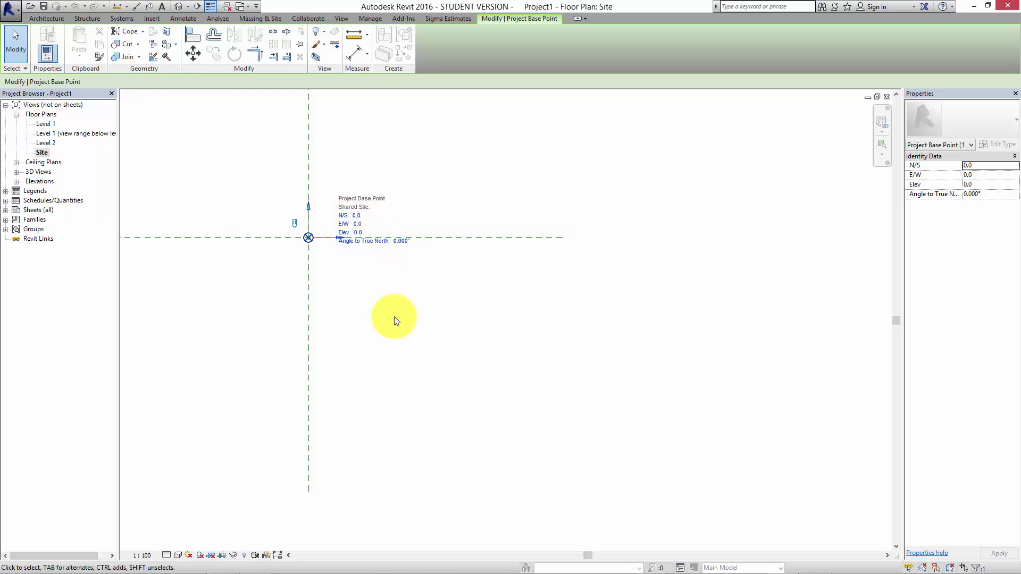
pyautogui.click(502, 334)
pyautogui.scroll(-1, 341, 307)
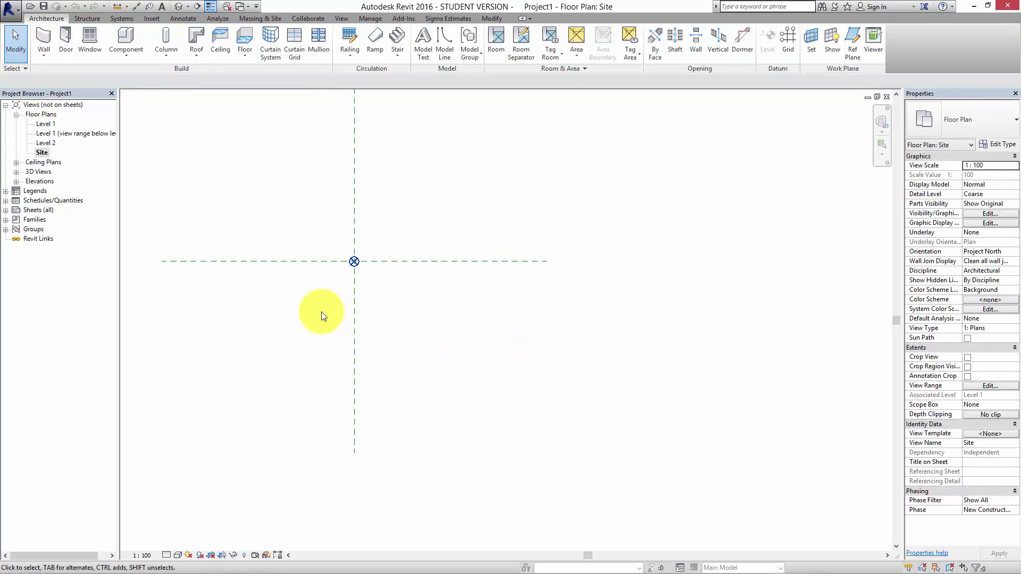
pyautogui.moveTo(321, 313); pyautogui.dragTo(397, 244)
pyautogui.scroll(4, 423, 273)
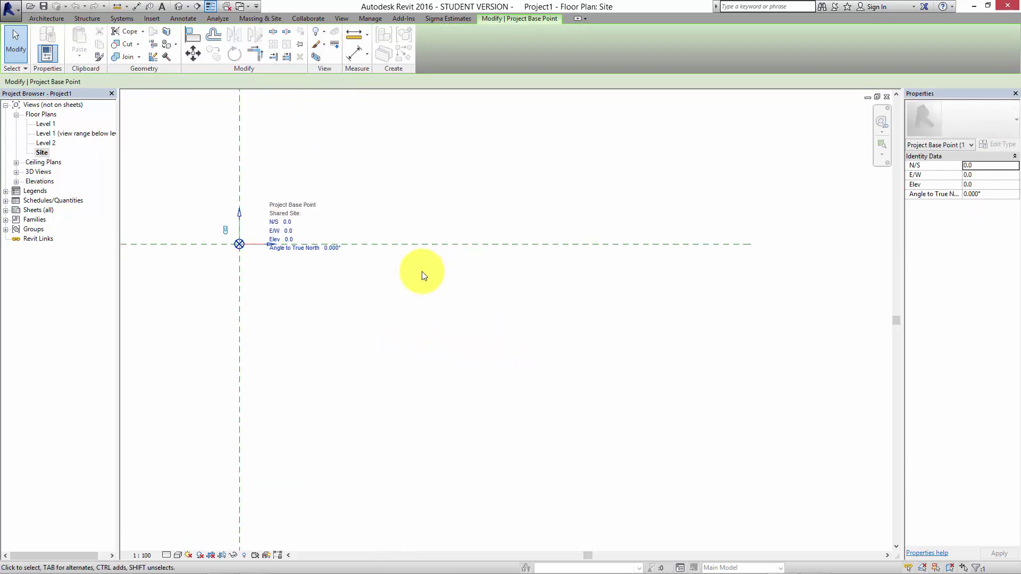
pyautogui.scroll(-2, 423, 275)
pyautogui.click(486, 320)
pyautogui.scroll(-1, 492, 315)
pyautogui.moveTo(492, 314); pyautogui.dragTo(494, 285, button='middle')
pyautogui.scroll(-2, 494, 285)
pyautogui.scroll(1, 501, 308)
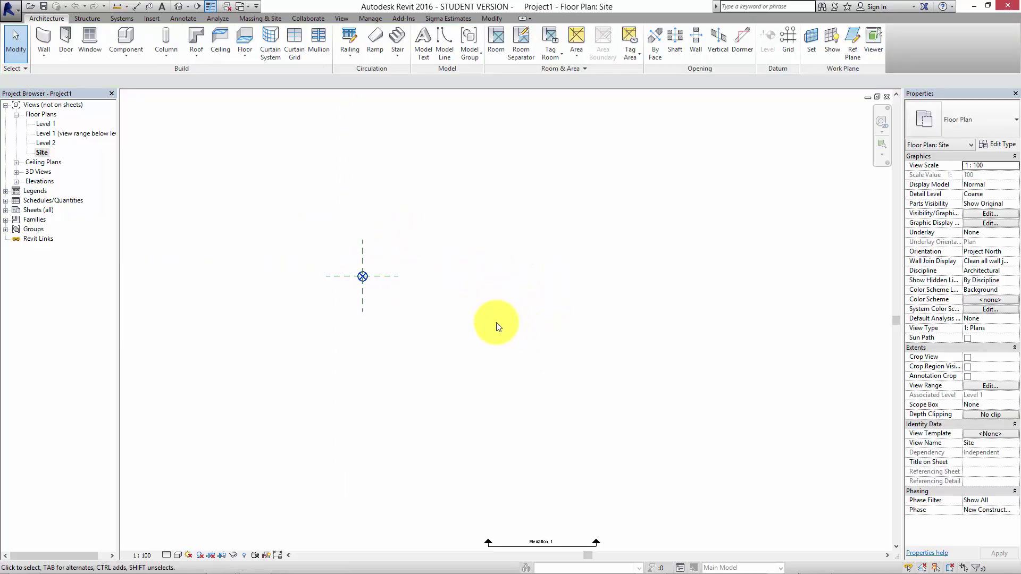
# Link the Revit file Maskinhallen_Base Drawing_shao.rvt from the Desktop with Auto - Origin to Origin positioning
pyautogui.click(152, 18)
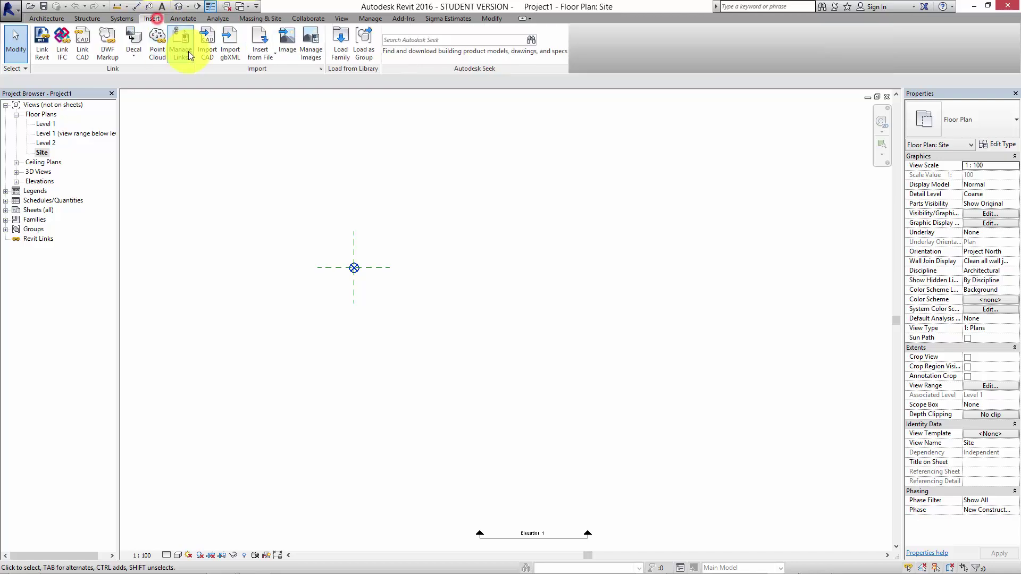
pyautogui.click(41, 42)
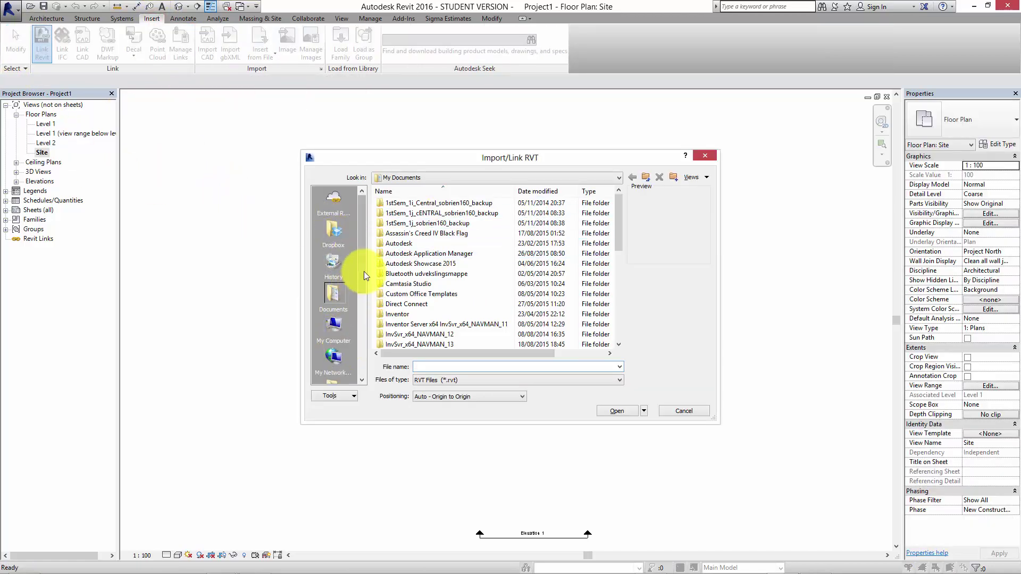
pyautogui.scroll(-3, 363, 271)
pyautogui.click(334, 263)
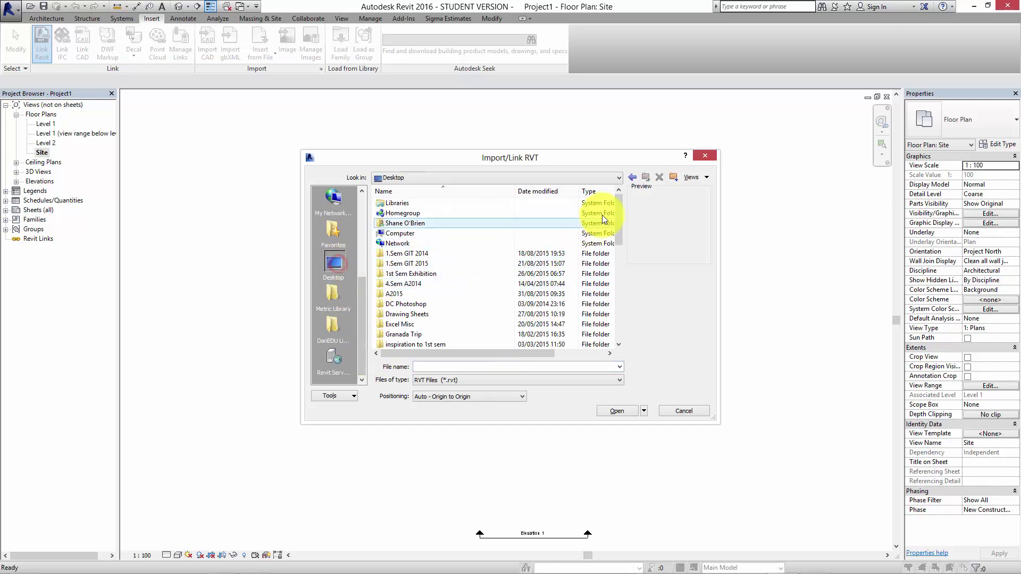
pyautogui.moveTo(627, 203); pyautogui.dragTo(628, 309)
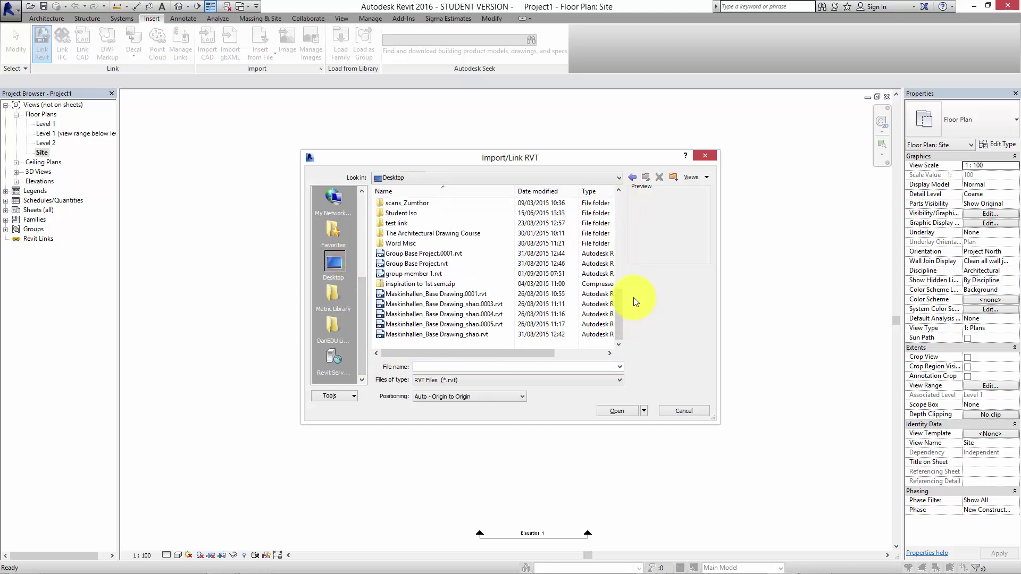
pyautogui.click(440, 335)
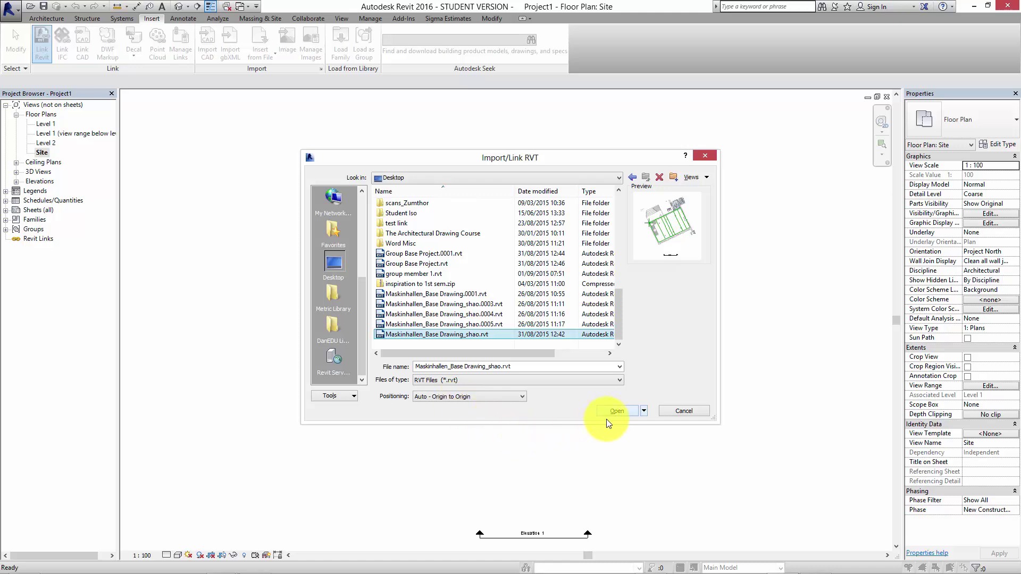
pyautogui.moveTo(584, 161); pyautogui.dragTo(544, 171)
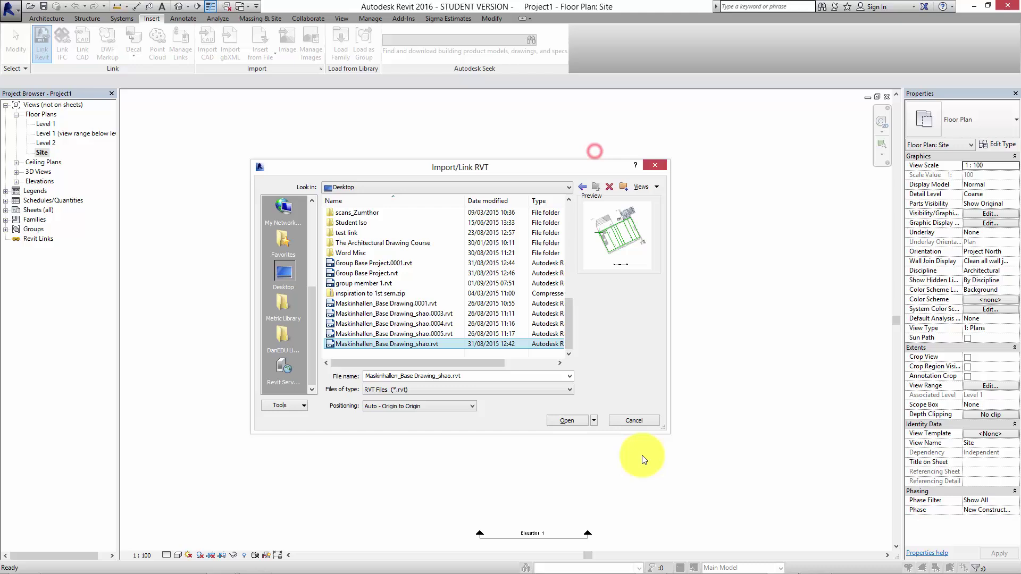
pyautogui.click(560, 420)
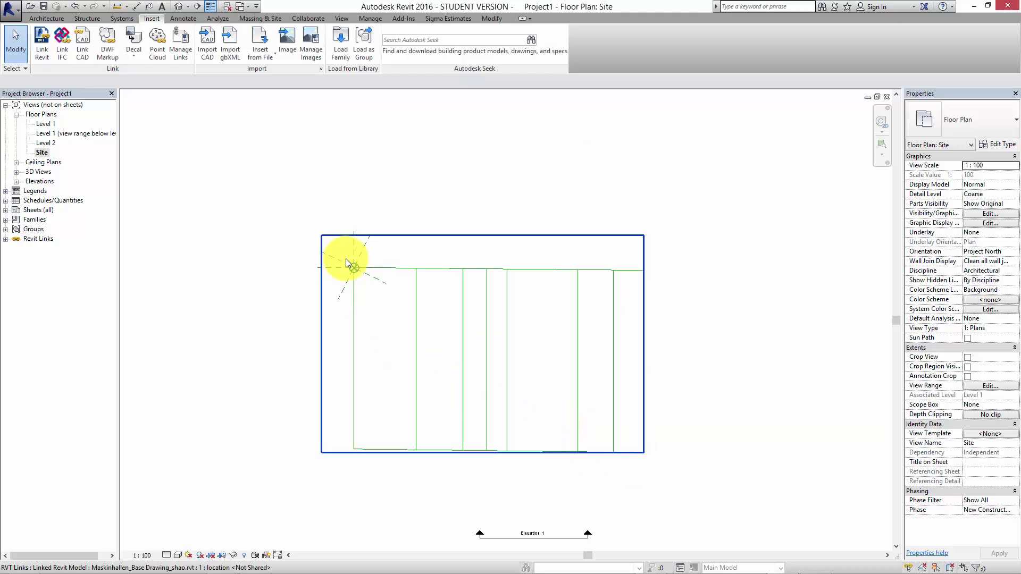
# Examine how the linked drawing's corner meets the project base point and check the base point's coordinates
pyautogui.scroll(5, 357, 267)
pyautogui.scroll(3, 340, 270)
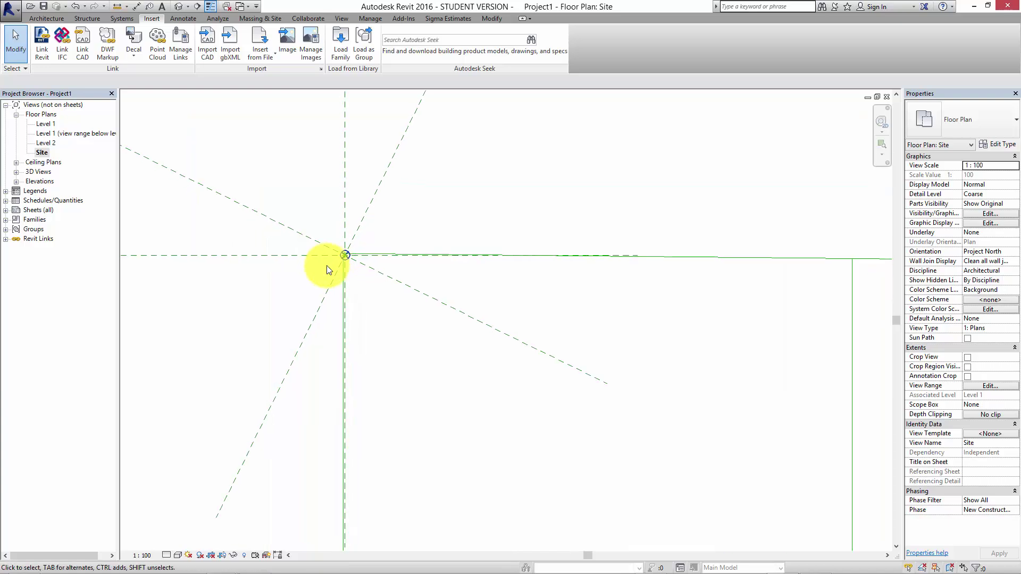
pyautogui.scroll(-4, 326, 266)
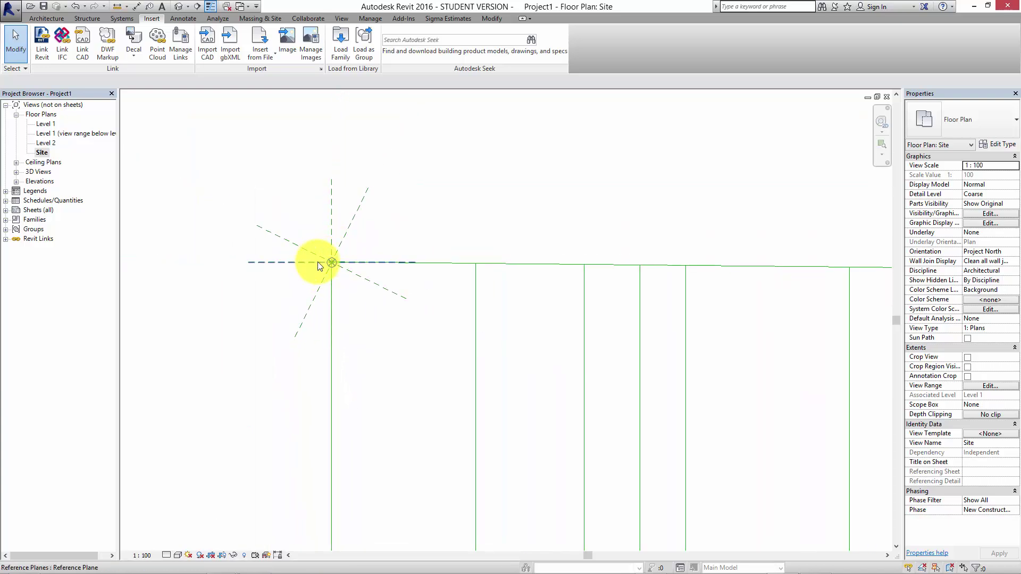
pyautogui.scroll(-2, 322, 269)
pyautogui.moveTo(412, 396); pyautogui.dragTo(499, 338, button='middle')
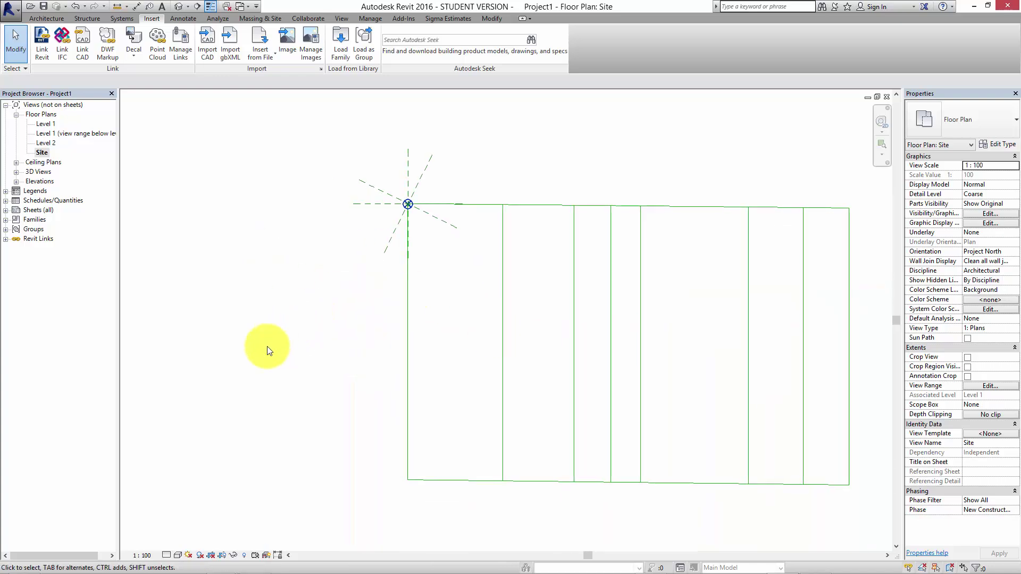
pyautogui.moveTo(260, 351); pyautogui.dragTo(428, 177)
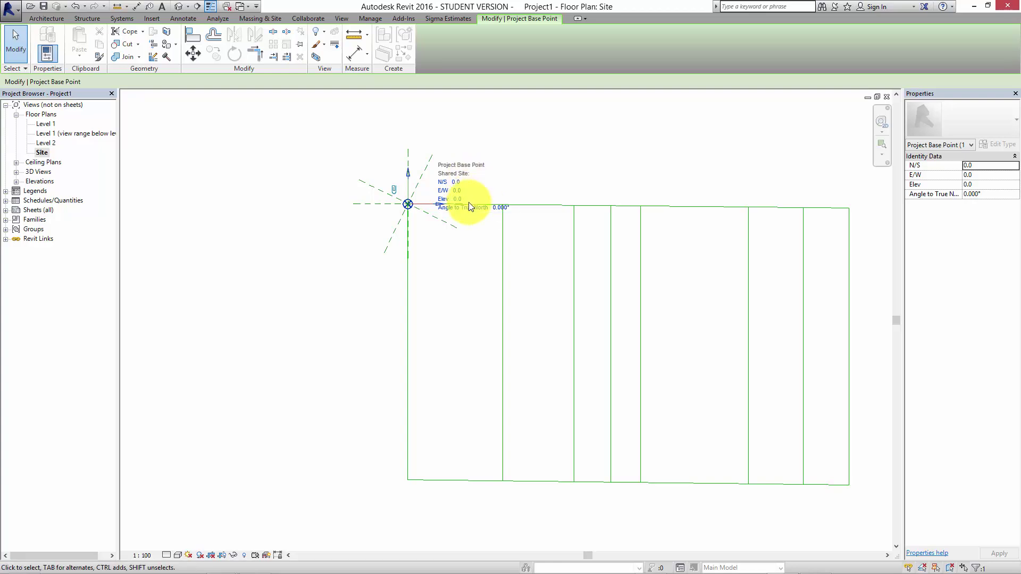
pyautogui.click(262, 359)
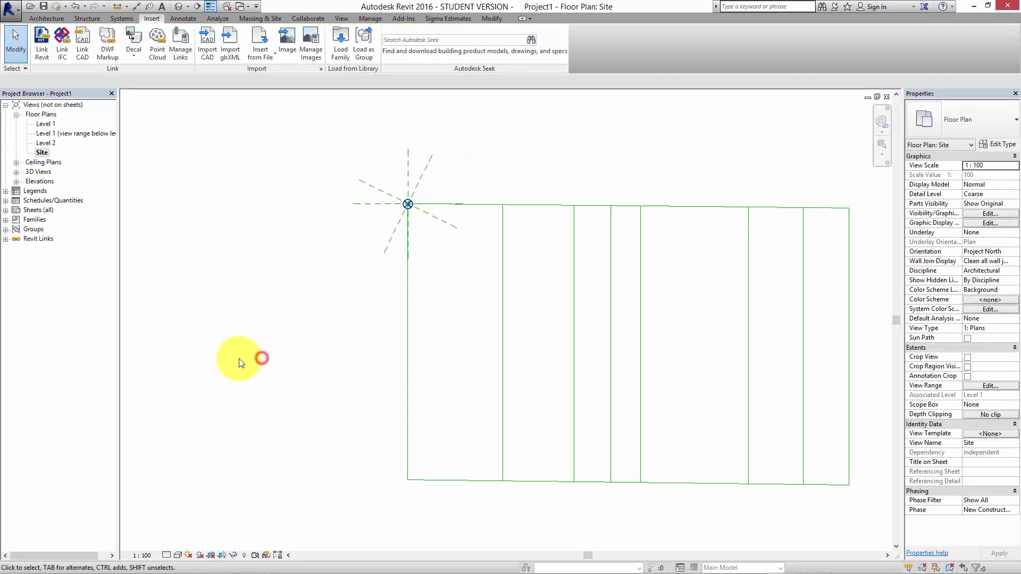
# Acquire the shared coordinates from the linked Maskinhallen drawing and check the values at the project base point
pyautogui.click(372, 19)
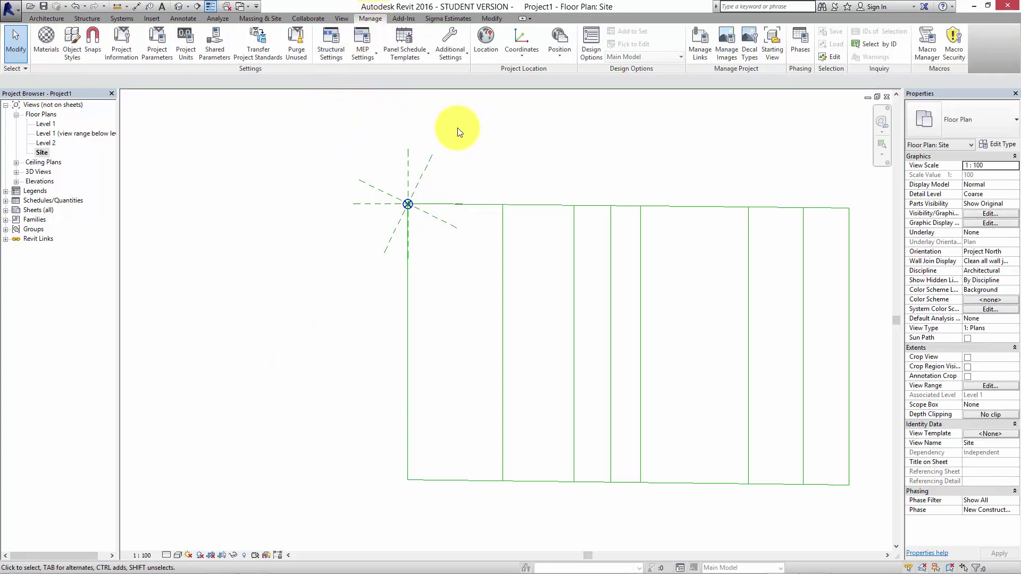
pyautogui.click(530, 56)
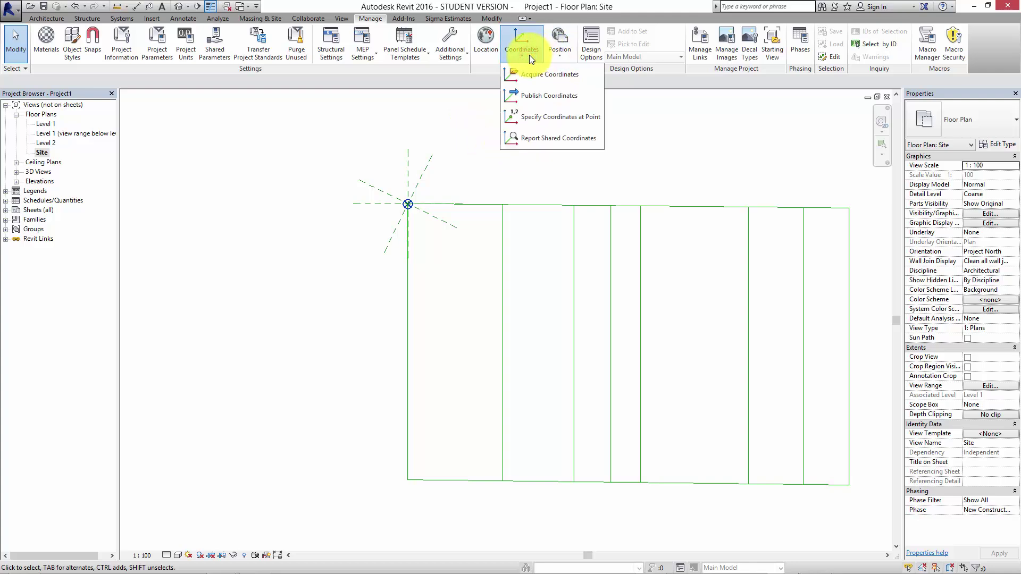
pyautogui.click(530, 75)
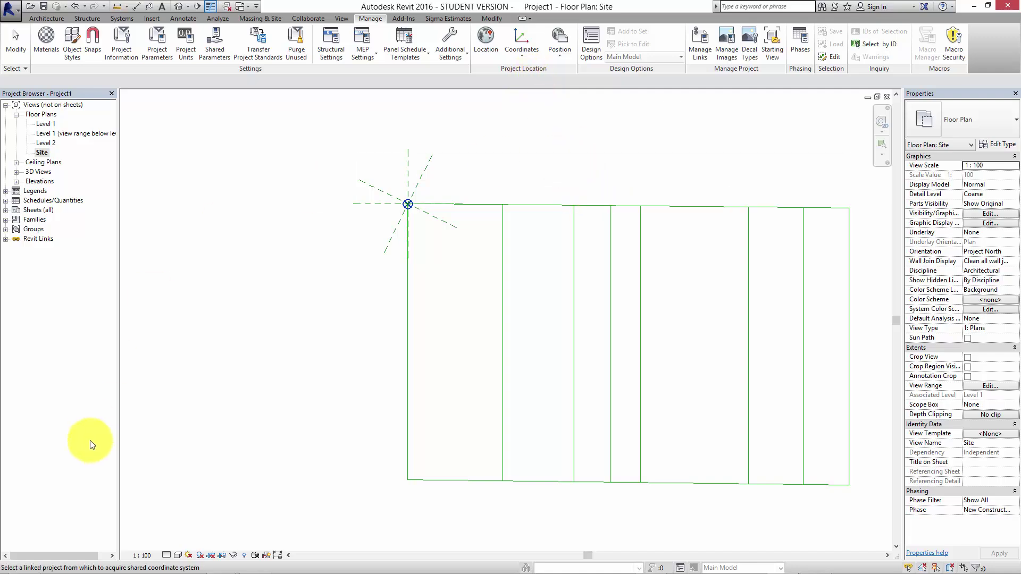
pyautogui.click(448, 480)
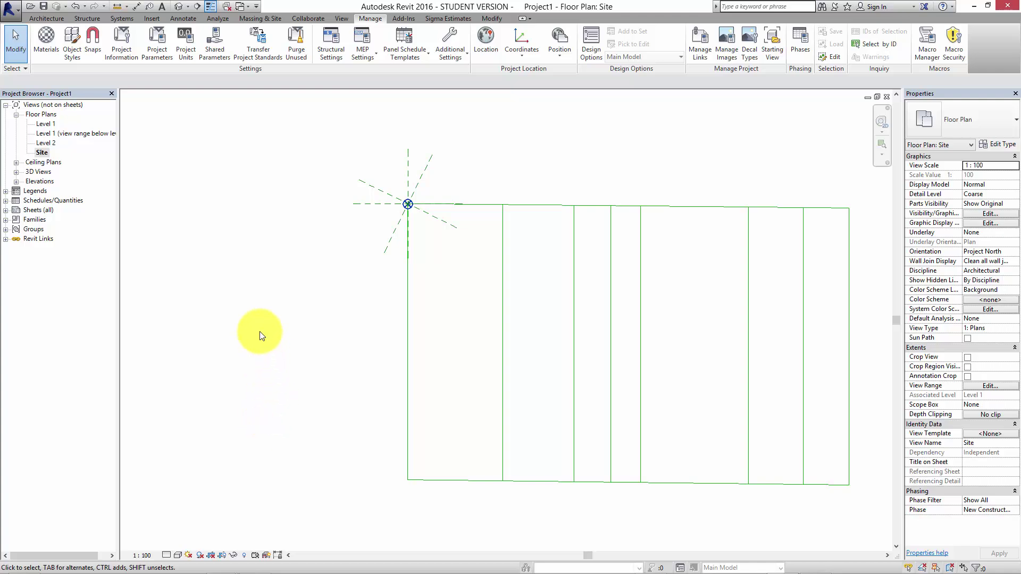
pyautogui.moveTo(259, 335); pyautogui.dragTo(441, 183)
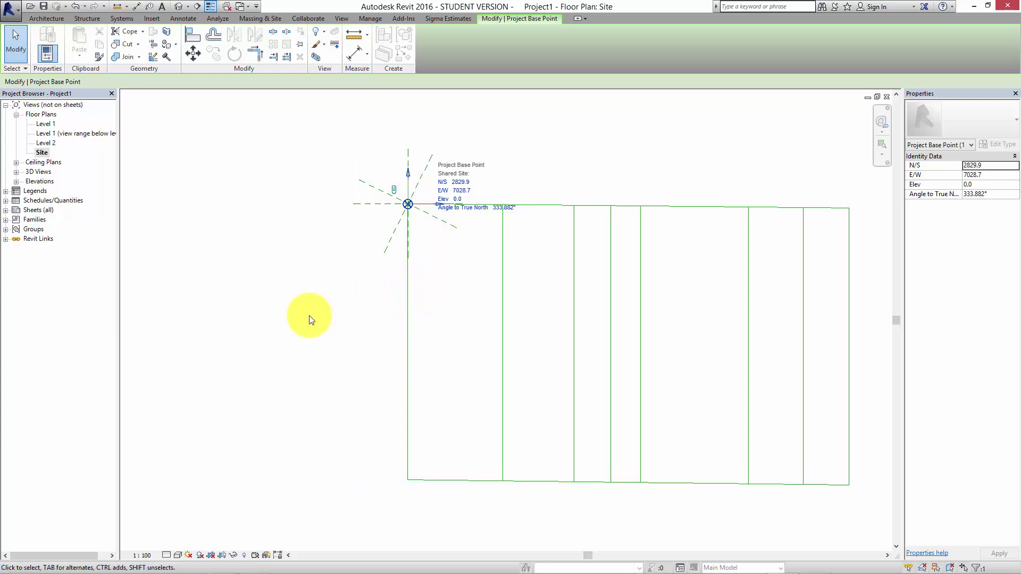
pyautogui.click(297, 324)
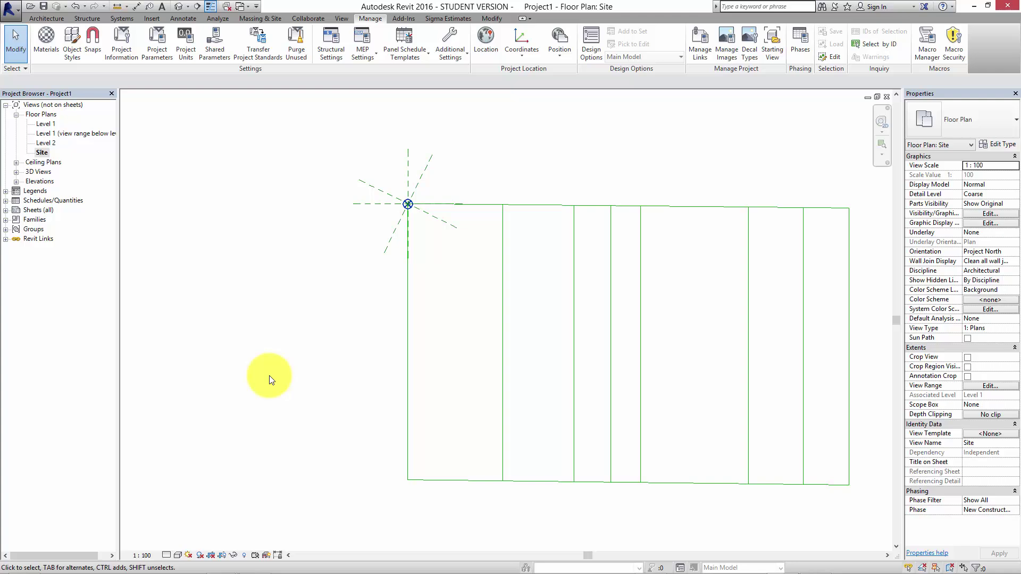
# Save the project to the Desktop as a project file named Group Base Project File
pyautogui.moveTo(269, 375); pyautogui.dragTo(241, 379, button='middle')
pyautogui.click(17, 19)
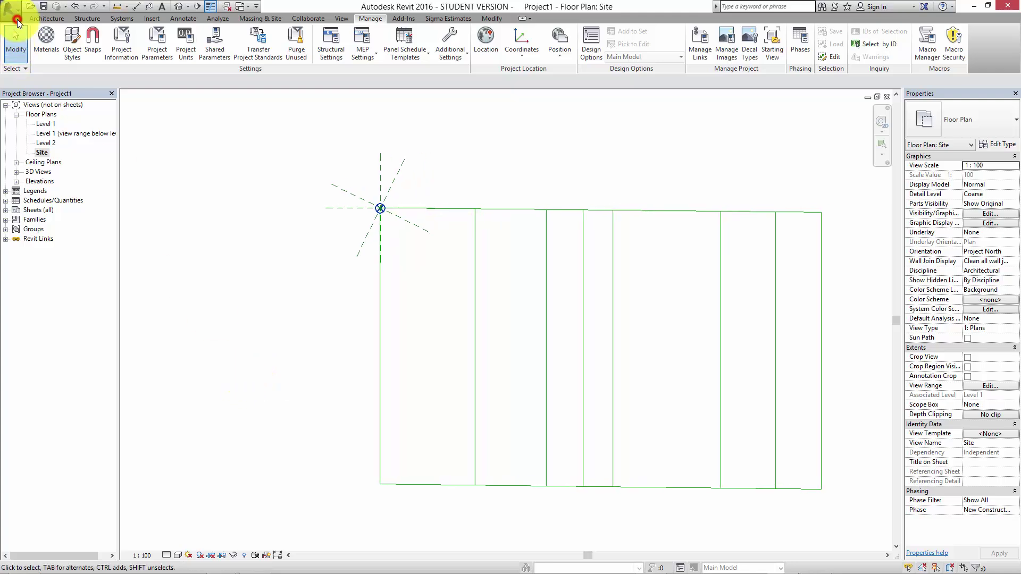
pyautogui.moveTo(64, 127)
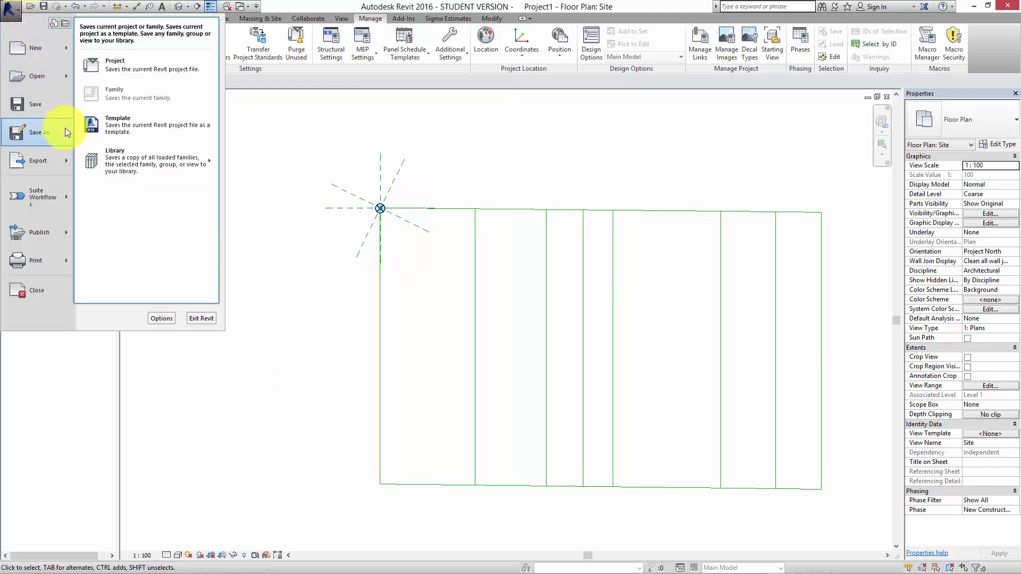
pyautogui.click(132, 68)
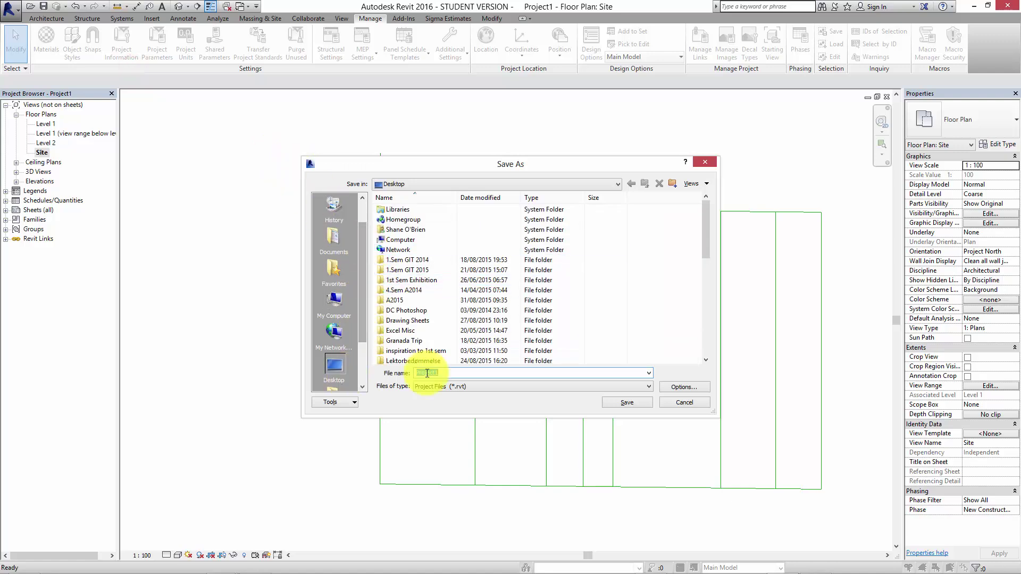
pyautogui.write('Group ')
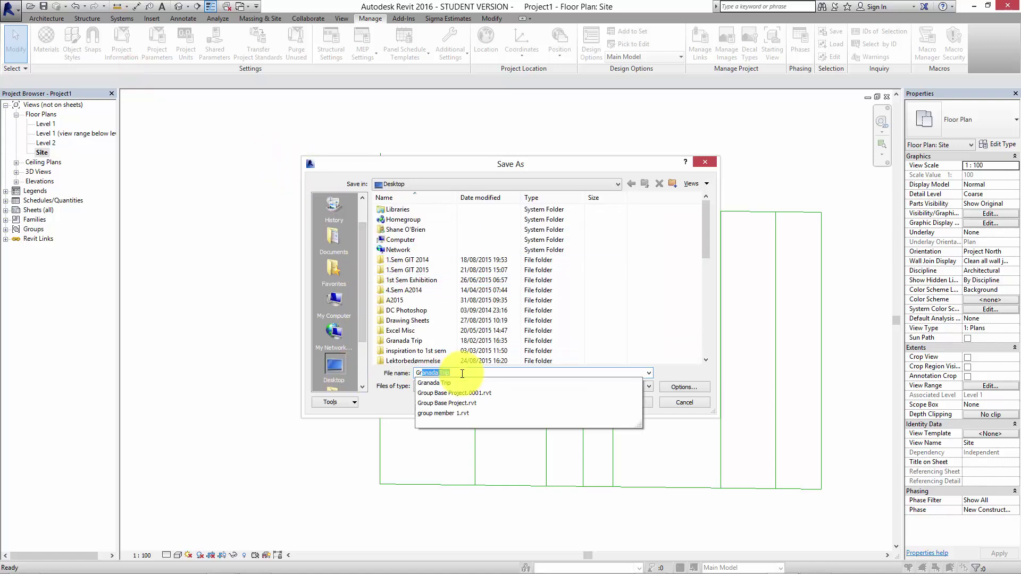
pyautogui.write('Bas')
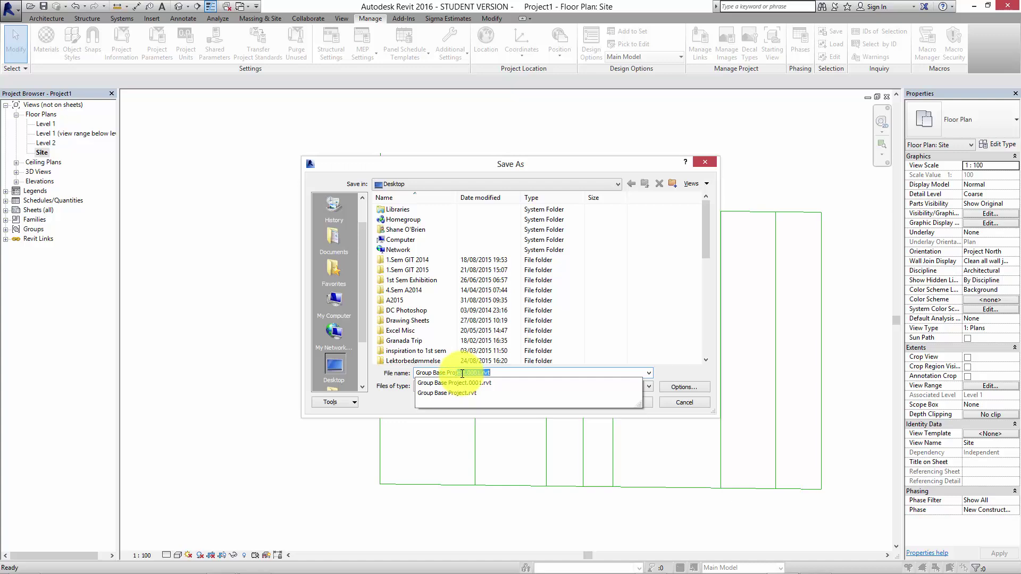
pyautogui.write('e Project File')
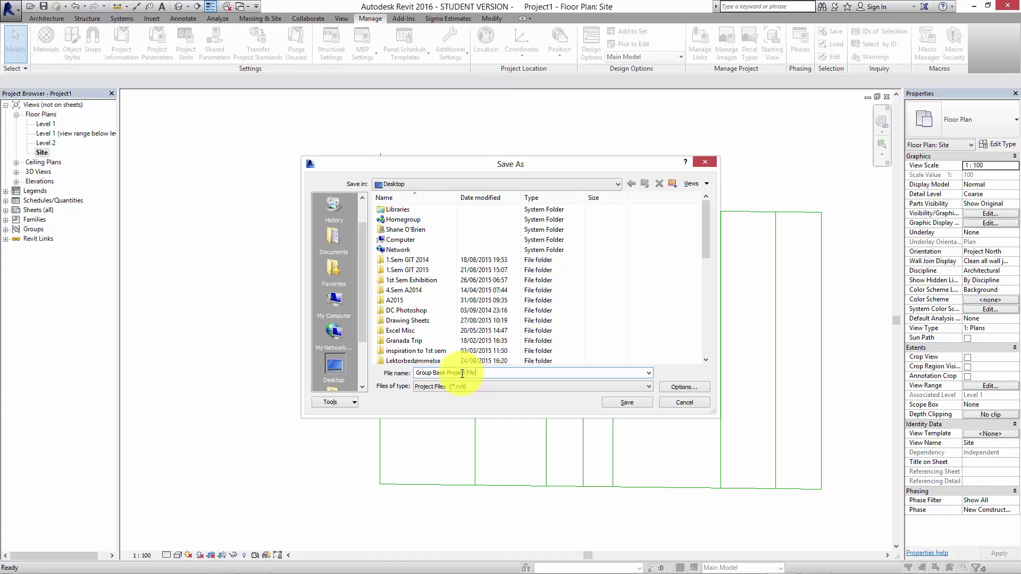
pyautogui.click(628, 403)
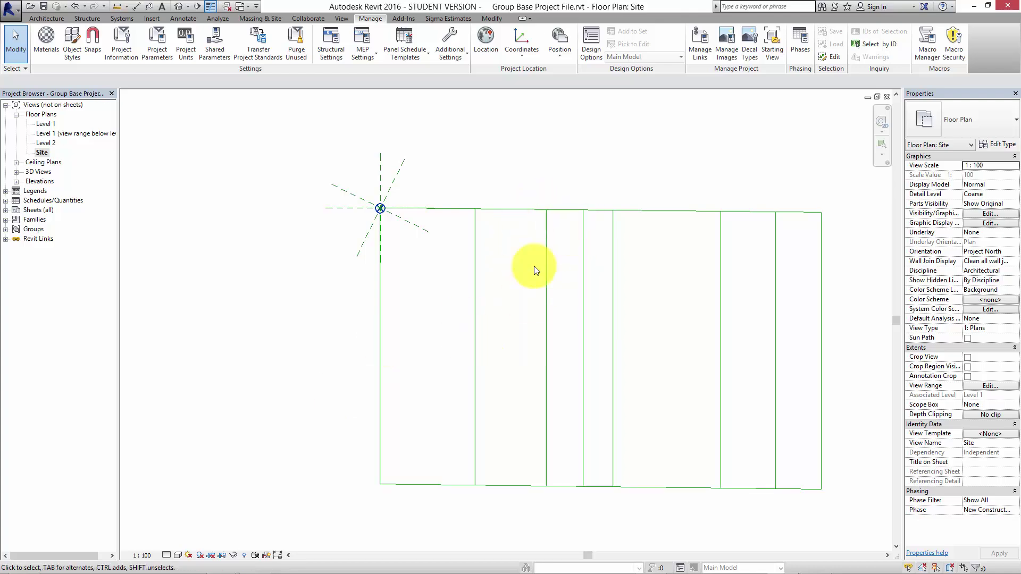
# Trace the linked drawing's upper and lower edges and its second and third vertical lines with model lines using Pick Lines
pyautogui.click(262, 299)
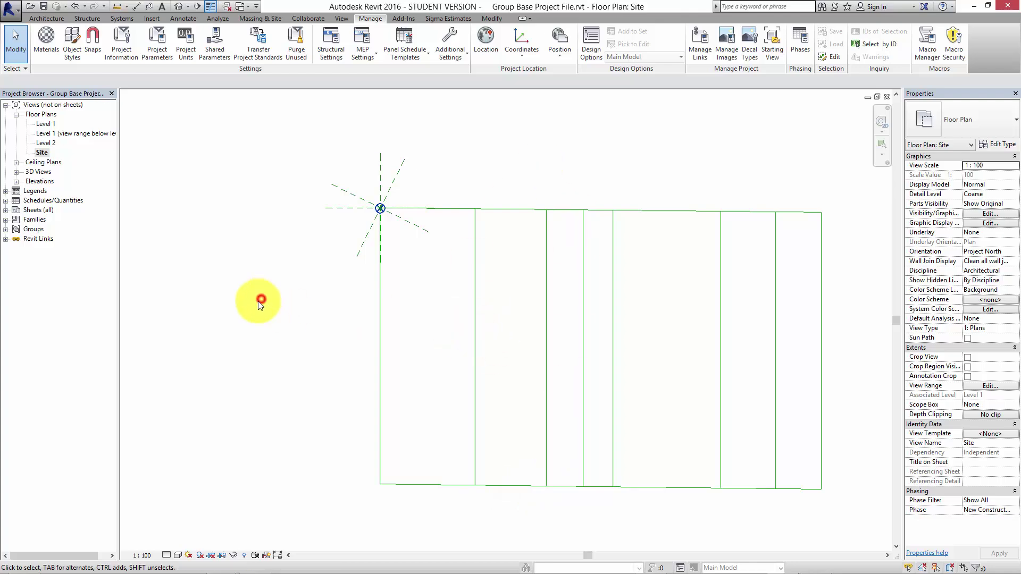
pyautogui.click(47, 18)
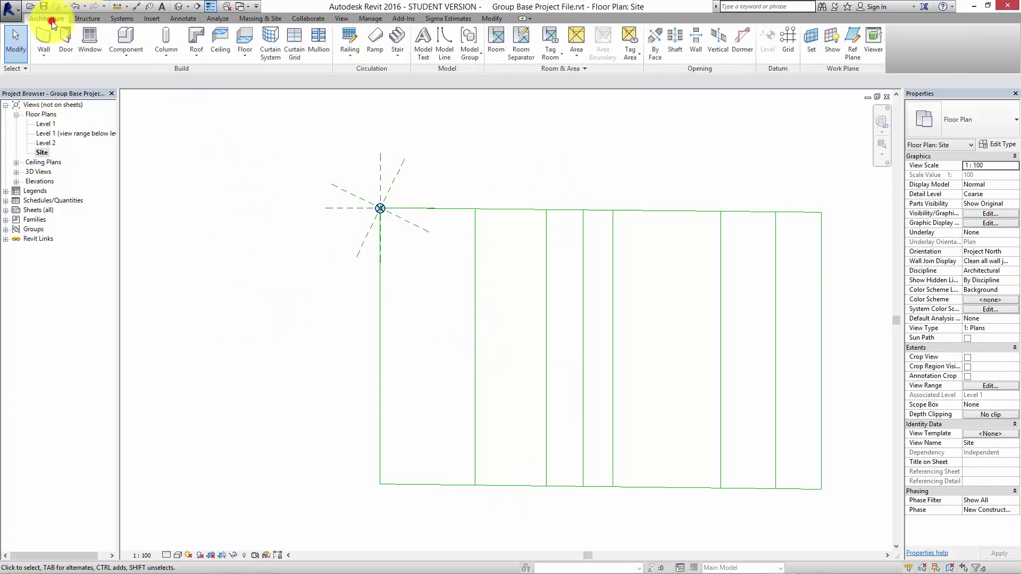
pyautogui.click(448, 56)
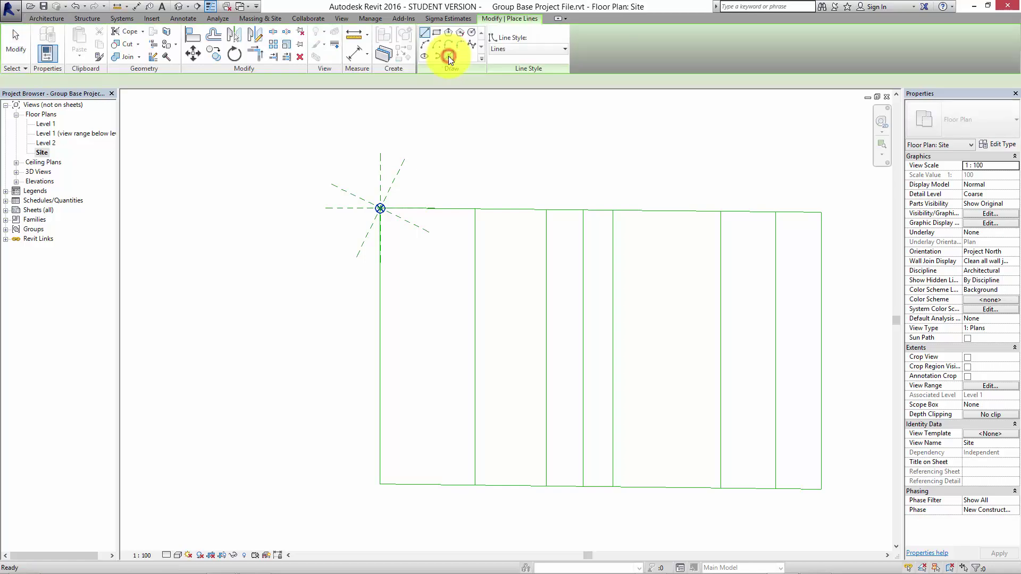
pyautogui.click(448, 57)
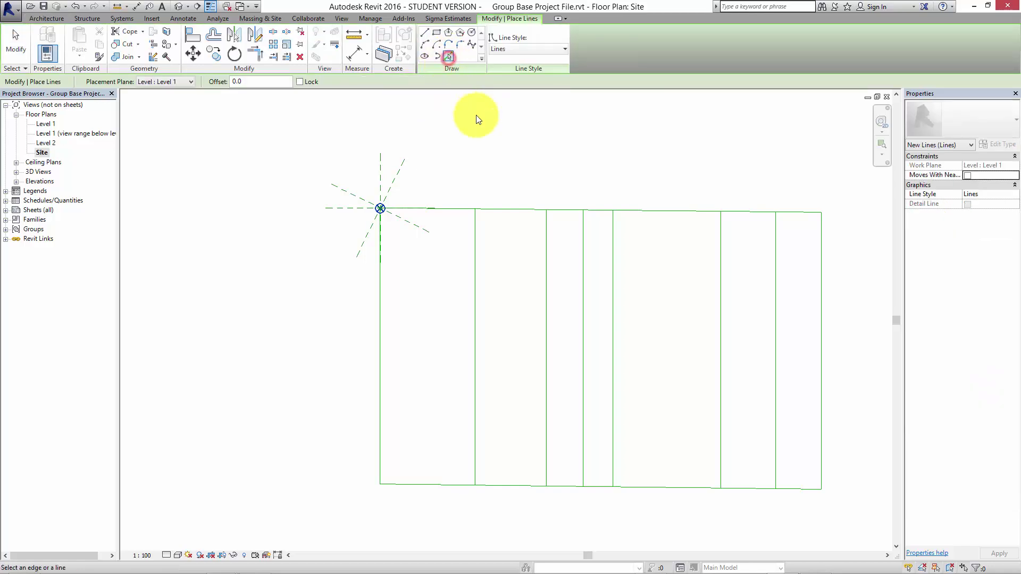
pyautogui.click(514, 208)
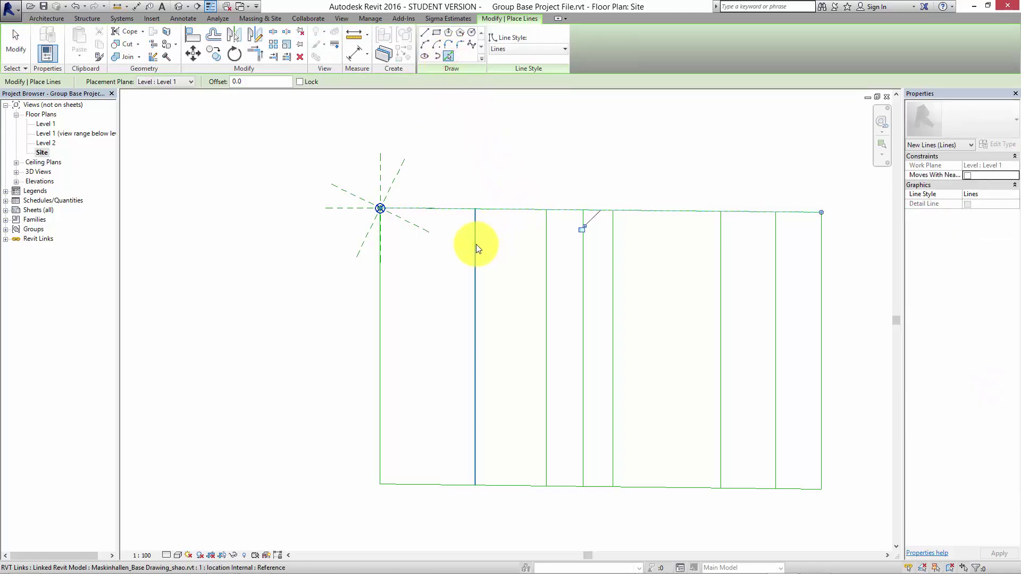
pyautogui.click(476, 245)
pyautogui.click(547, 249)
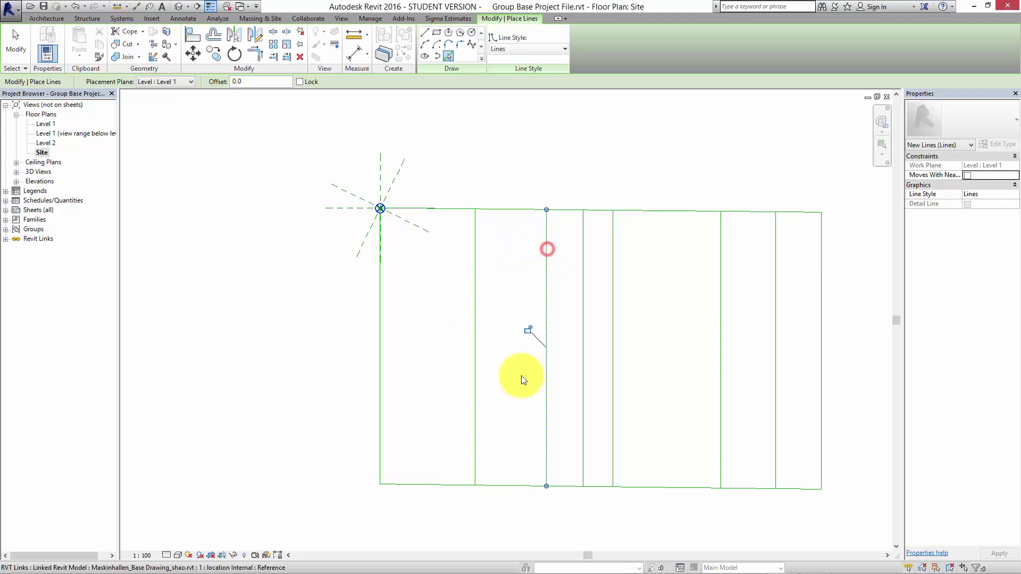
pyautogui.click(512, 485)
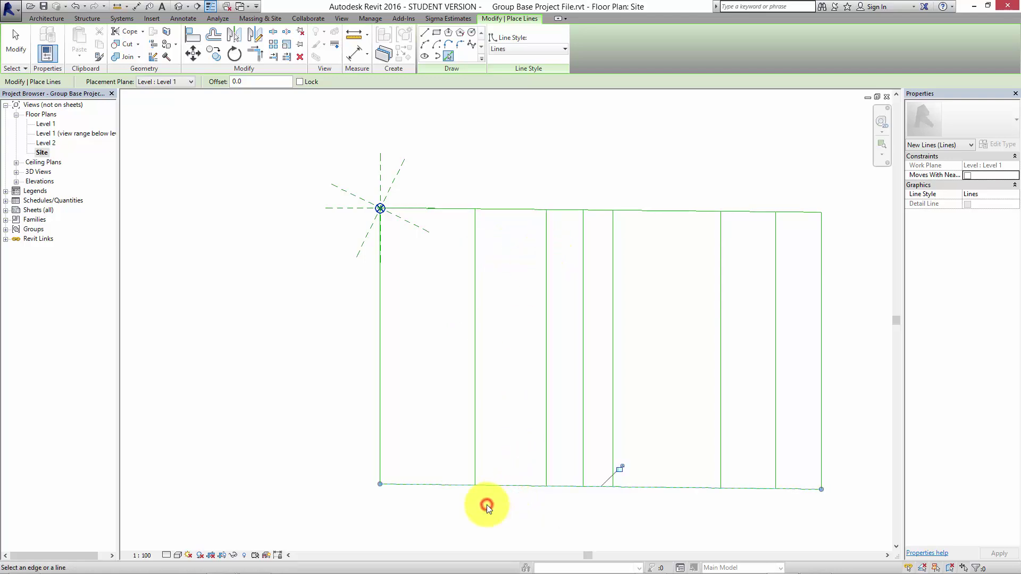
pyautogui.press('Escape')
pyautogui.press('Escape')
# Trim the four traced model lines to corners so they form a closed outline around the second bay
pyautogui.click(476, 448)
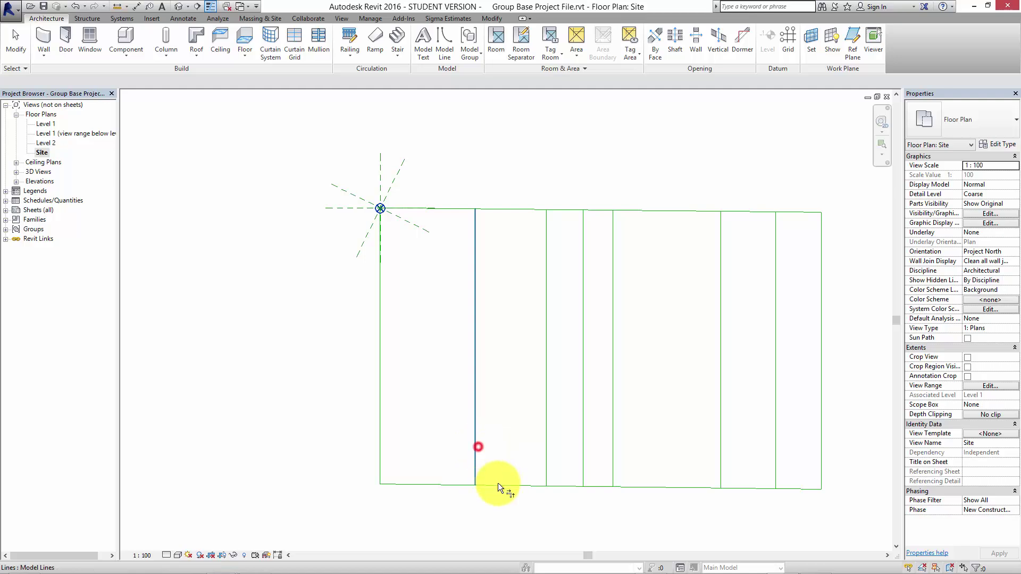
pyautogui.click(547, 455)
pyautogui.click(525, 484)
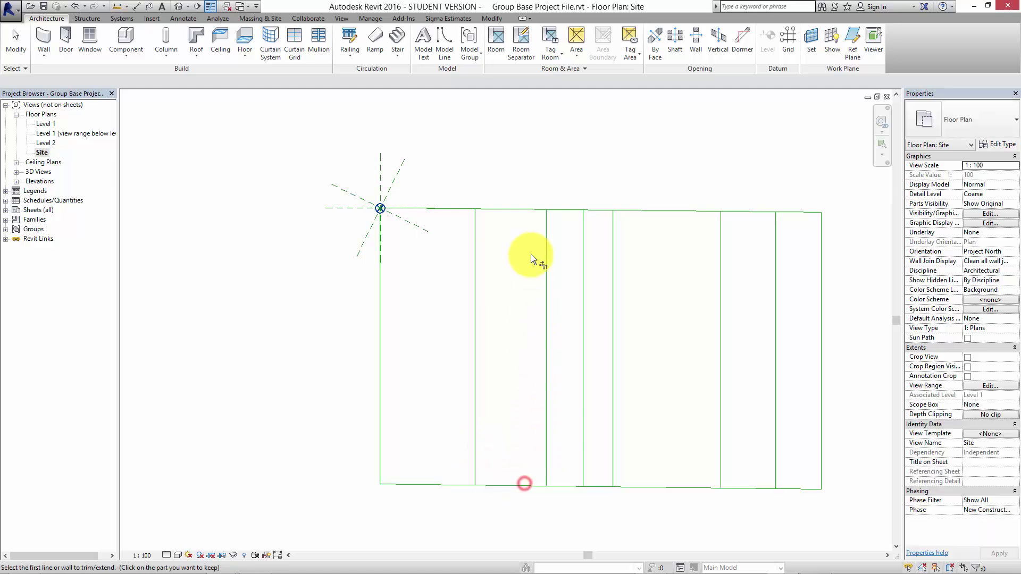
pyautogui.click(547, 245)
pyautogui.click(528, 212)
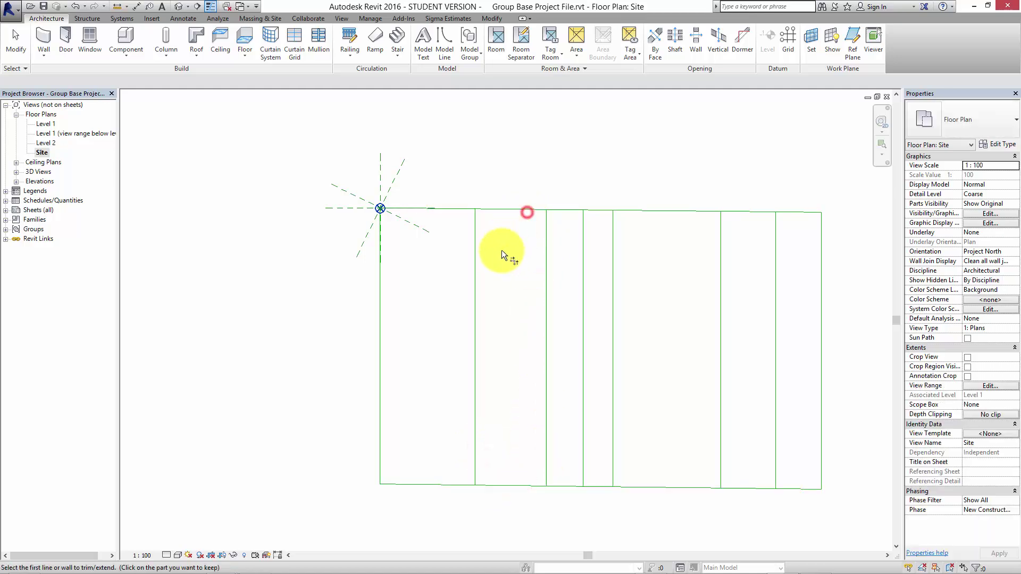
pyautogui.click(475, 269)
pyautogui.click(496, 211)
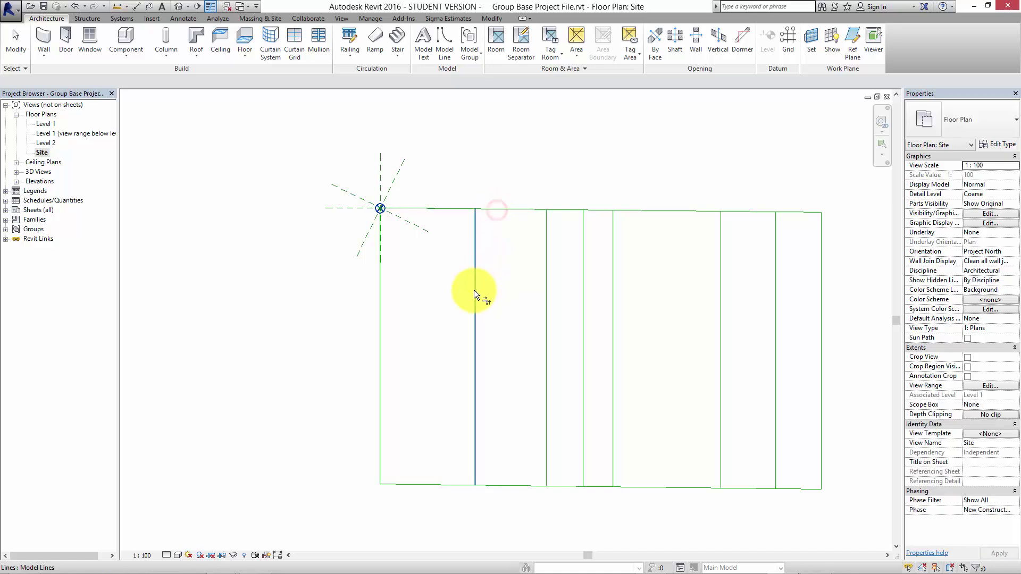
pyautogui.press('Escape')
pyautogui.press('Escape')
# Unload the Maskinhallen base drawing link from the project, leaving only the traced plot outline
pyautogui.moveTo(422, 337); pyautogui.dragTo(383, 365, button='middle')
pyautogui.moveTo(286, 382); pyautogui.dragTo(311, 364, button='middle')
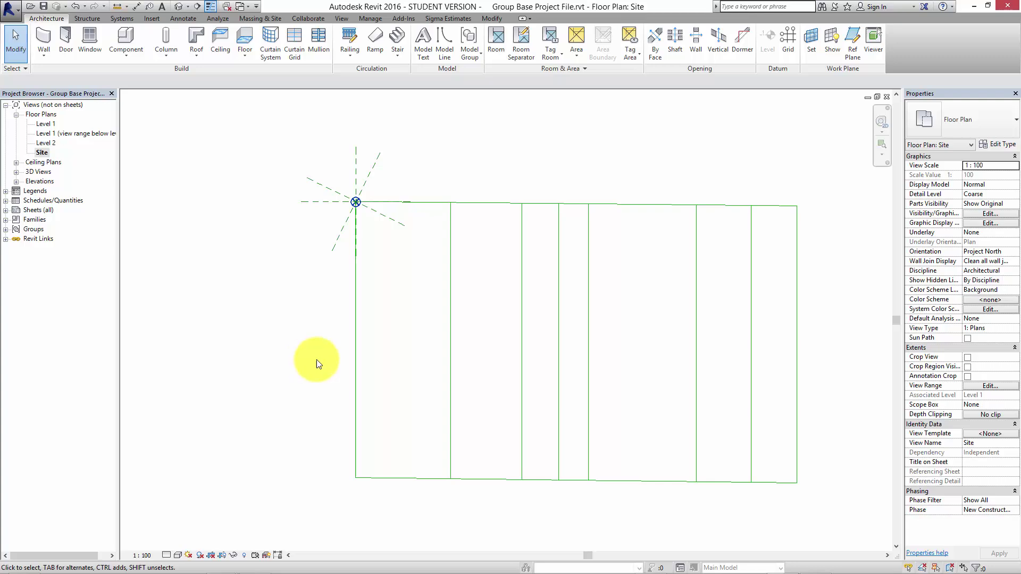
pyautogui.click(371, 18)
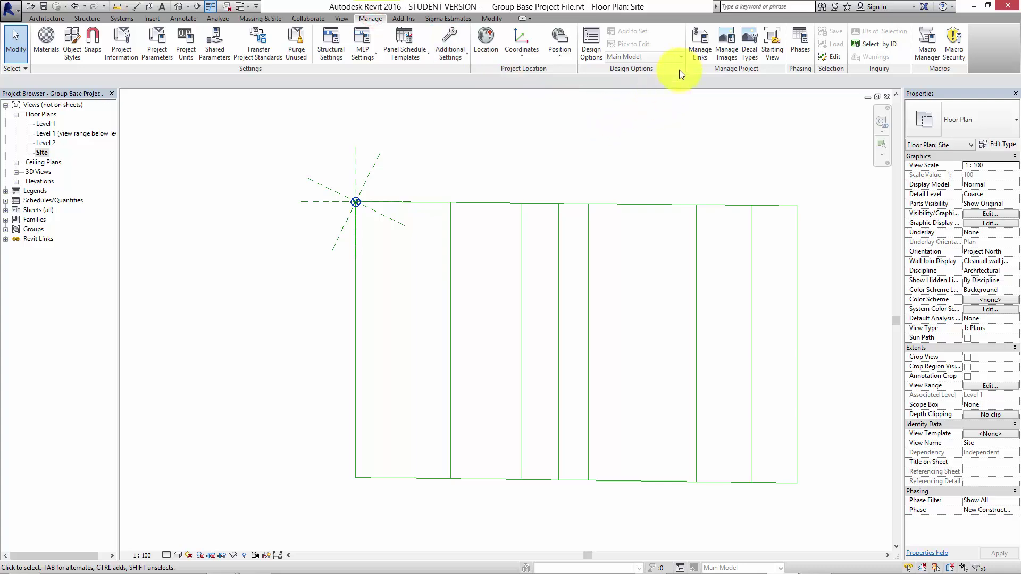
pyautogui.click(702, 53)
pyautogui.click(558, 200)
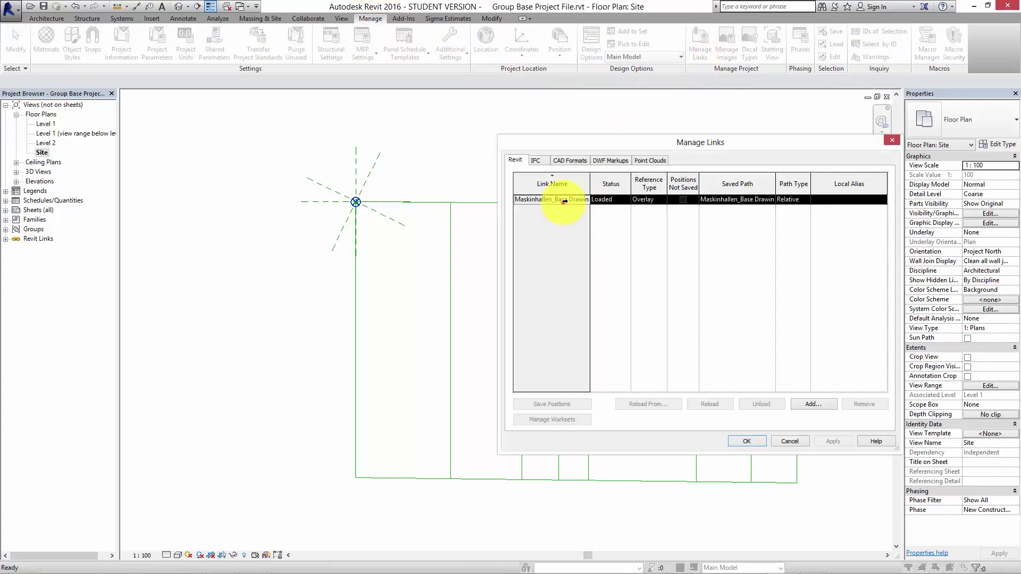
pyautogui.click(761, 404)
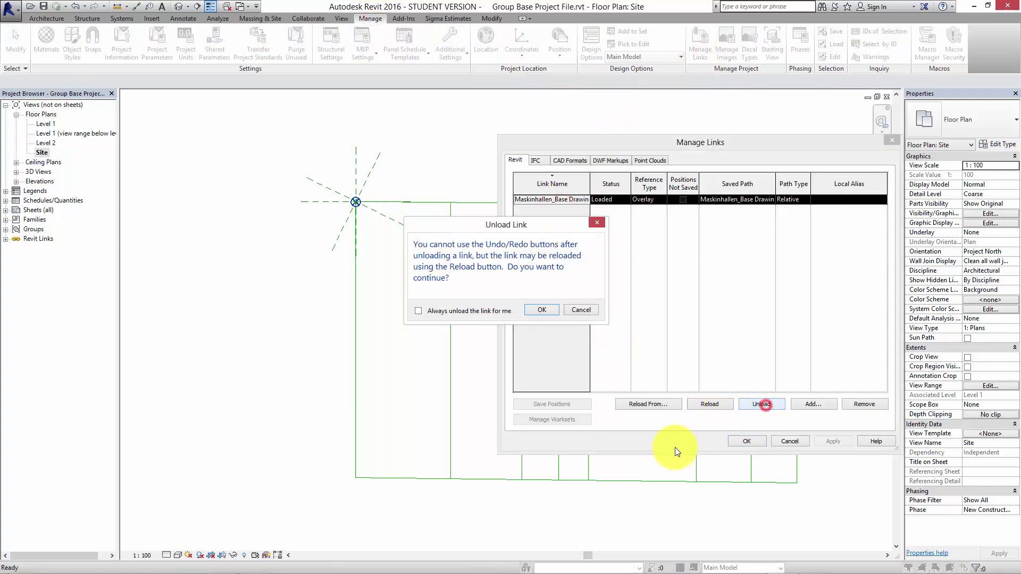
pyautogui.click(543, 310)
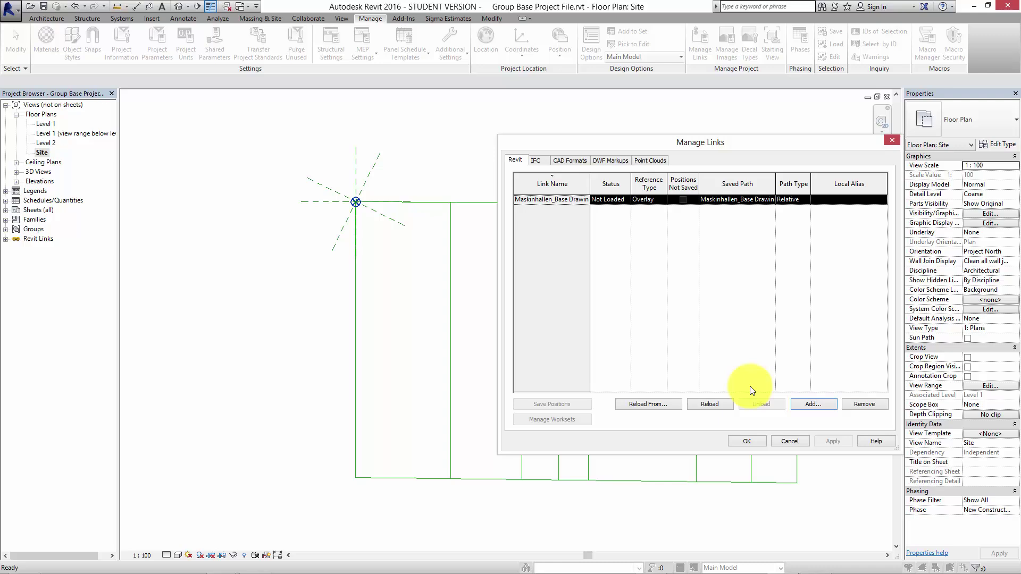
pyautogui.click(747, 441)
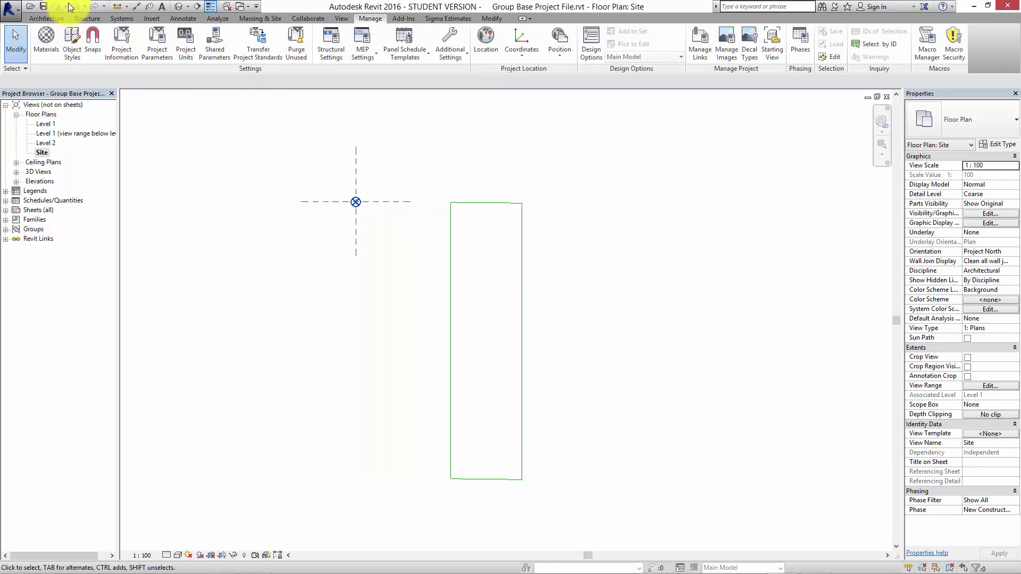
# Reload the Maskinhallen base drawing link to compare it with the traced outline, and unload it again
pyautogui.click(680, 274)
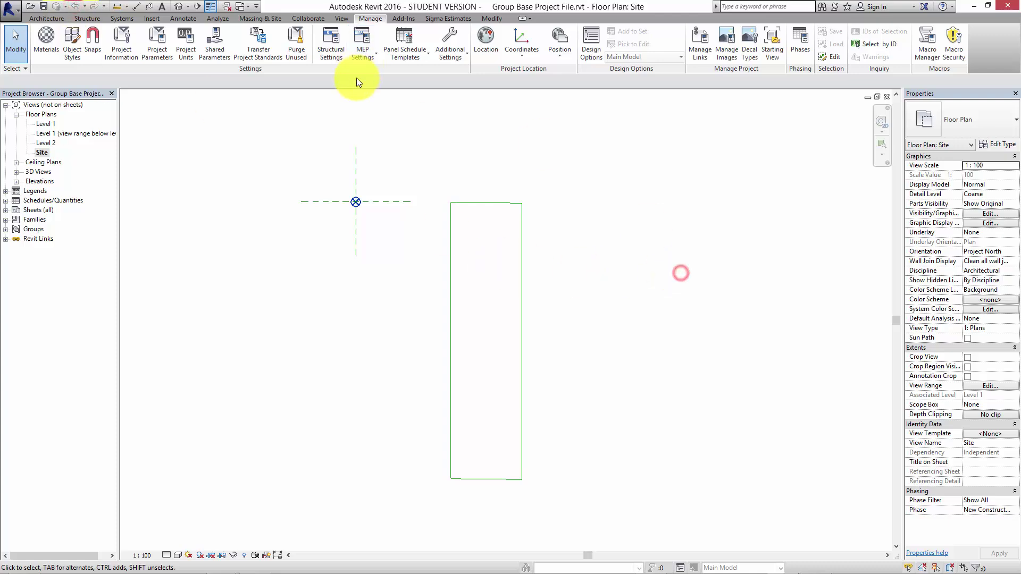
pyautogui.click(700, 45)
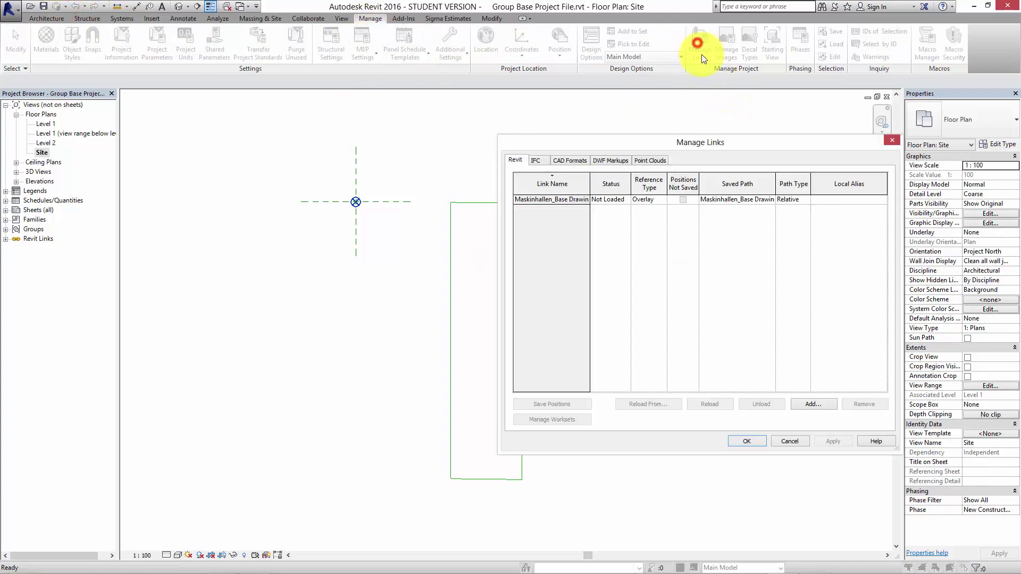
pyautogui.click(550, 199)
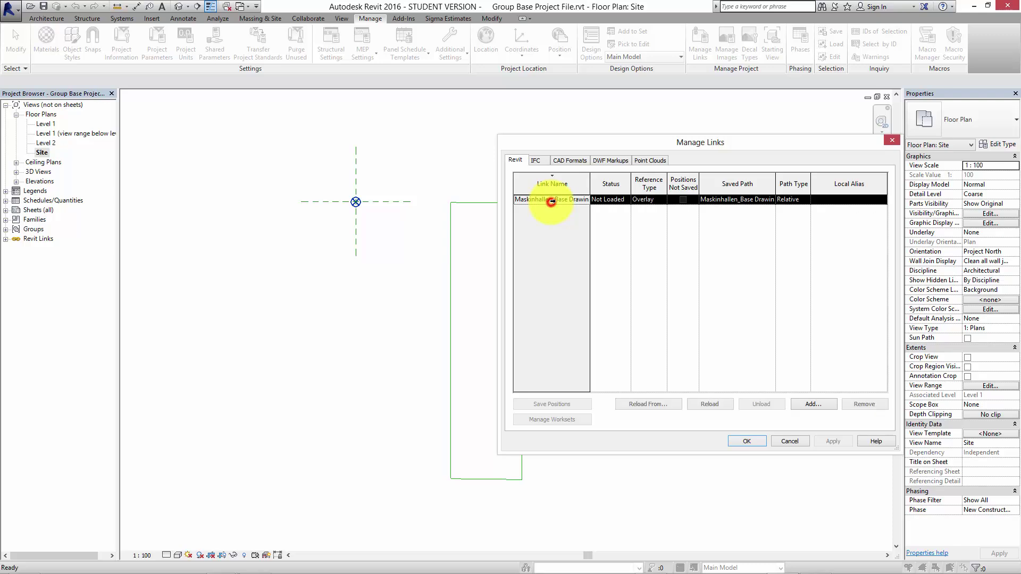
pyautogui.click(710, 404)
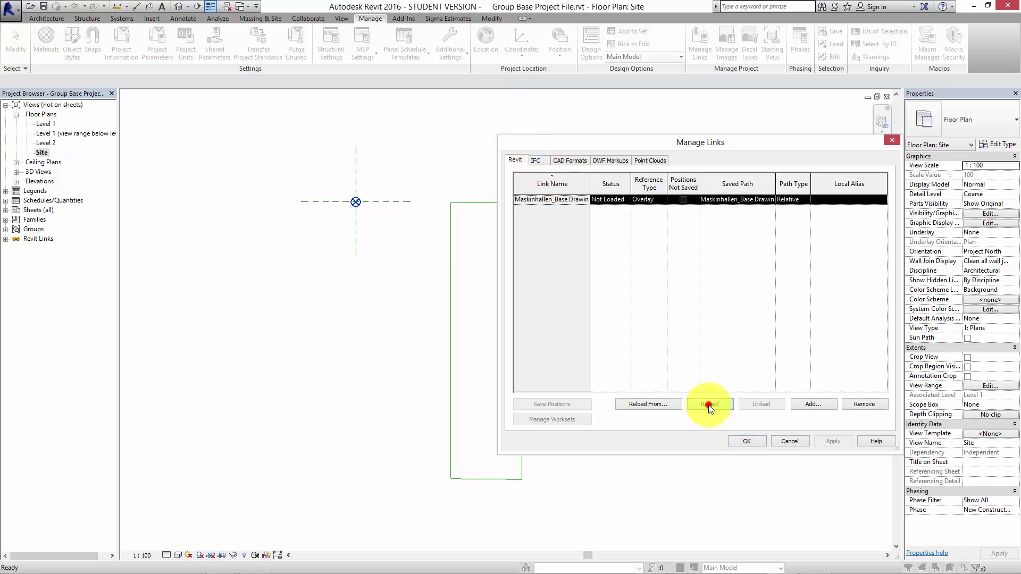
pyautogui.click(755, 442)
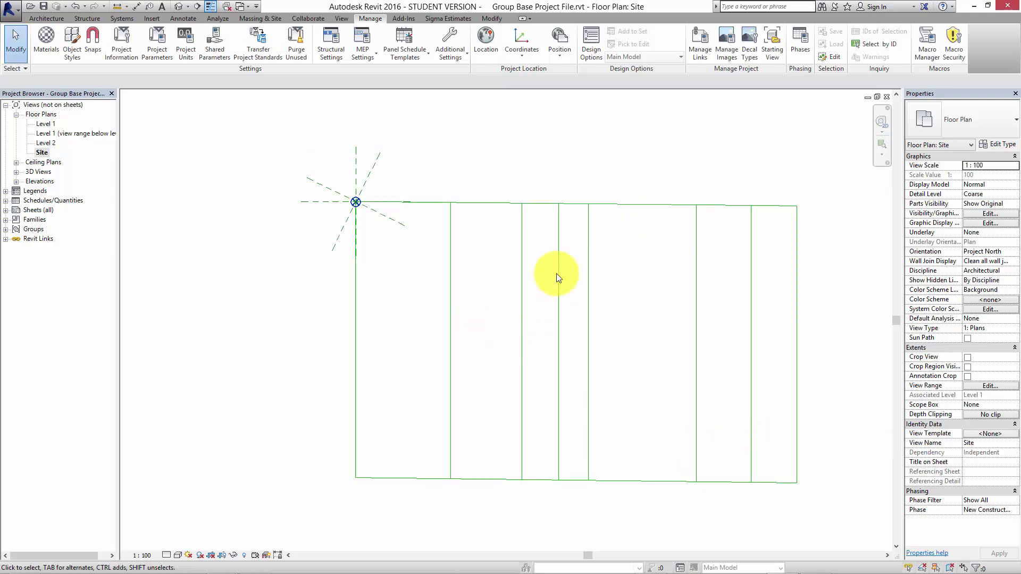
pyautogui.click(701, 48)
pyautogui.click(570, 200)
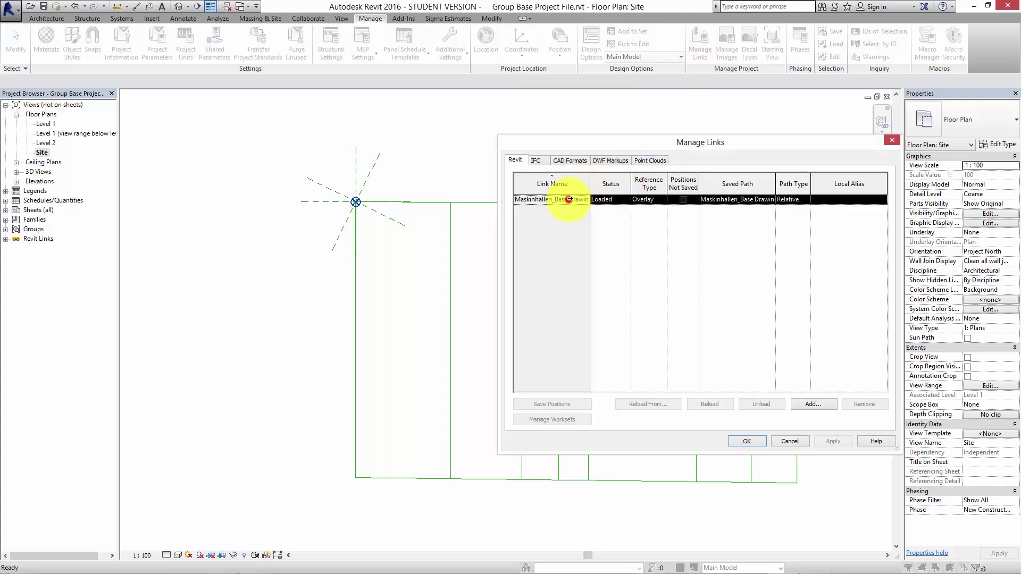
pyautogui.click(762, 404)
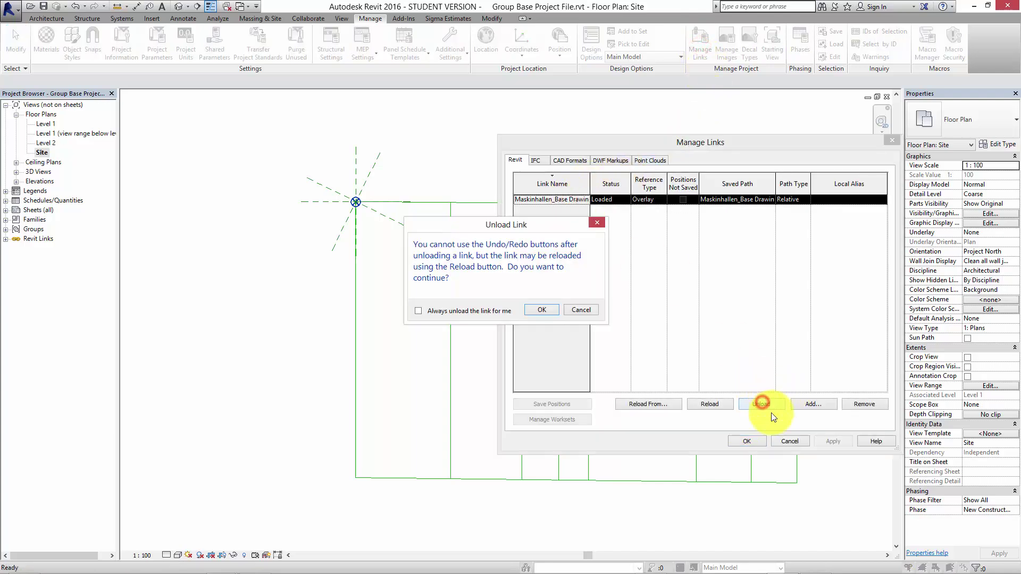
pyautogui.click(539, 310)
pyautogui.click(741, 438)
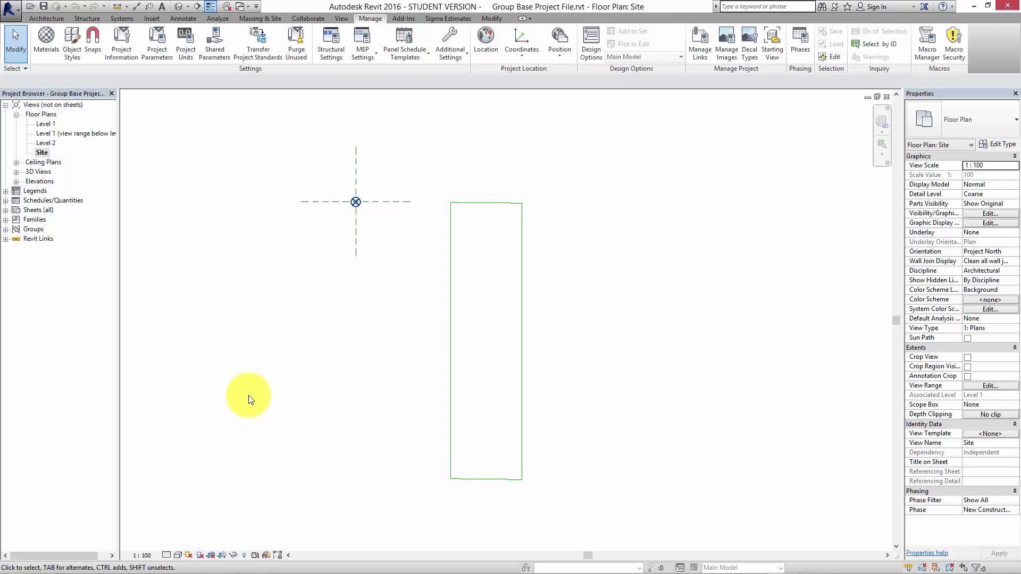
# Open the Elevation 1 view and delete the text note about level types above the level lines
pyautogui.click(17, 181)
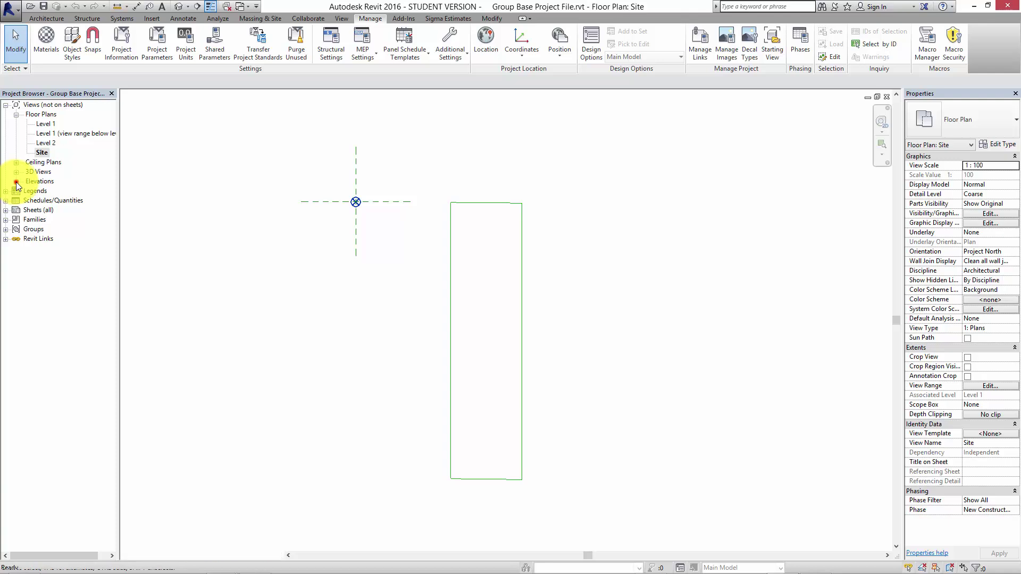
pyautogui.click(16, 182)
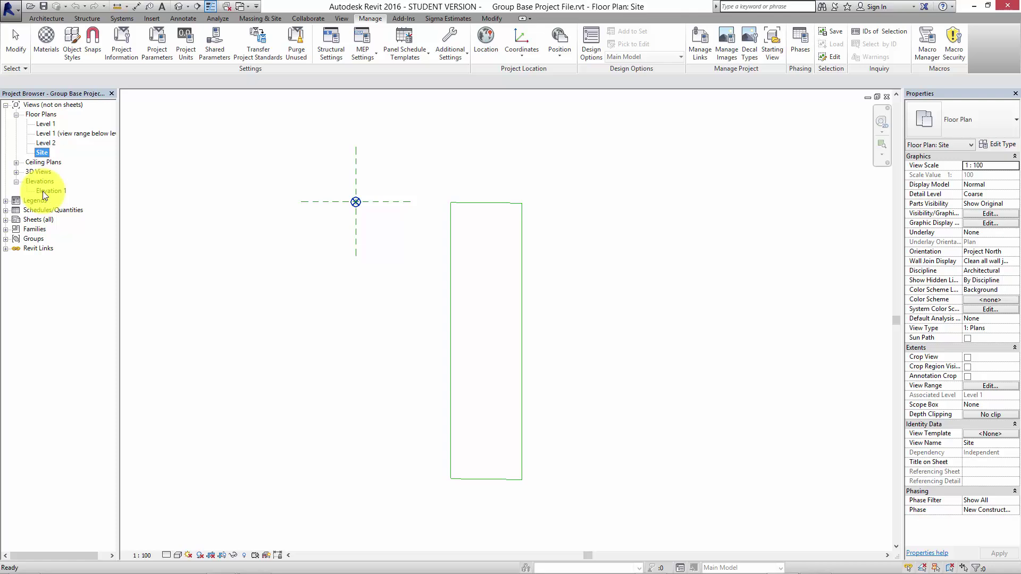
pyautogui.click(44, 191)
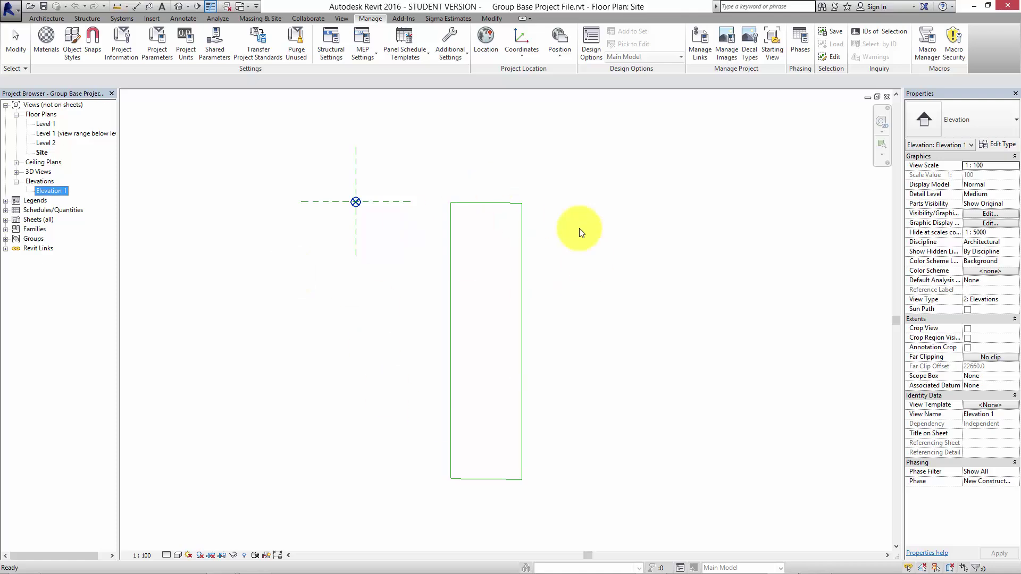
pyautogui.doubleClick(43, 192)
pyautogui.moveTo(407, 465); pyautogui.dragTo(392, 445, button='middle')
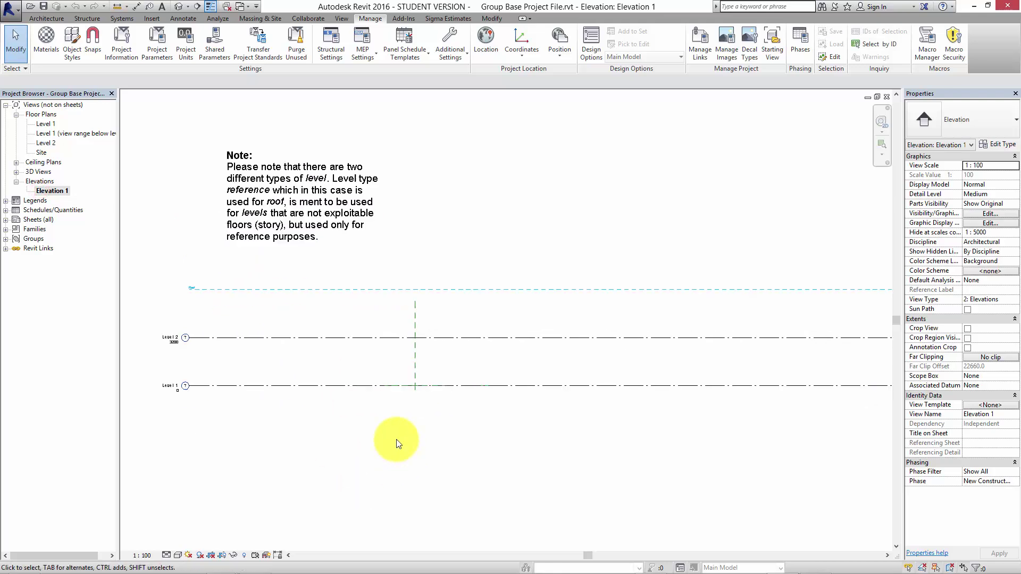
pyautogui.click(268, 177)
pyautogui.press('Delete')
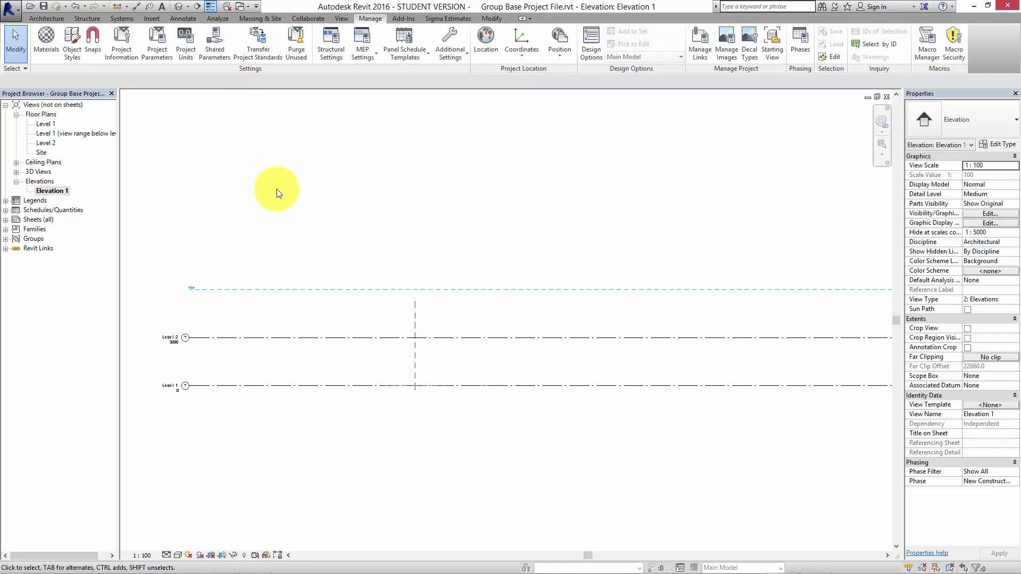
# Rename Level 1 to Ground Floor and rename its corresponding views as well
pyautogui.scroll(3, 311, 365)
pyautogui.moveTo(296, 337); pyautogui.dragTo(430, 390, button='middle')
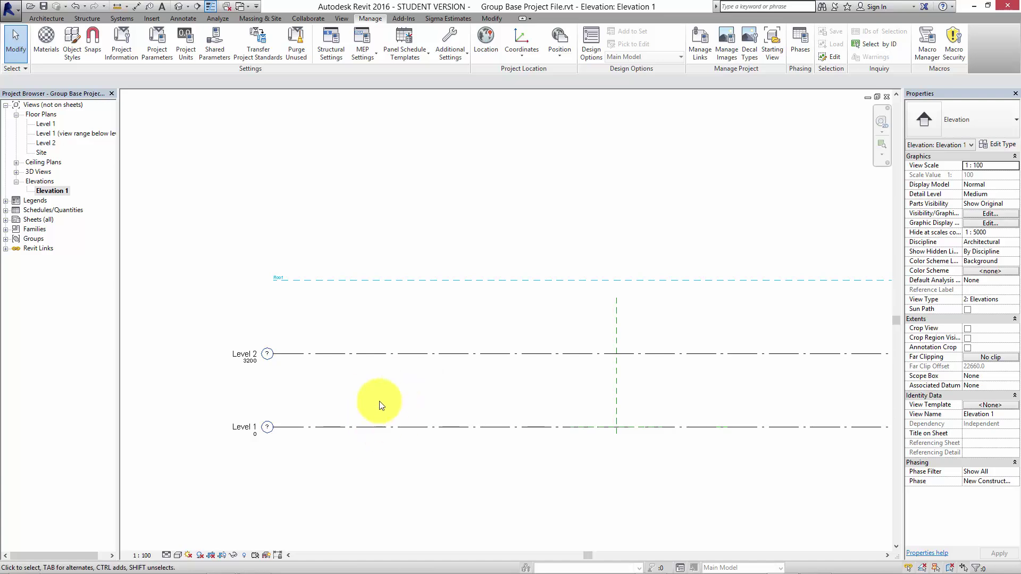
pyautogui.click(244, 427)
pyautogui.click(244, 427)
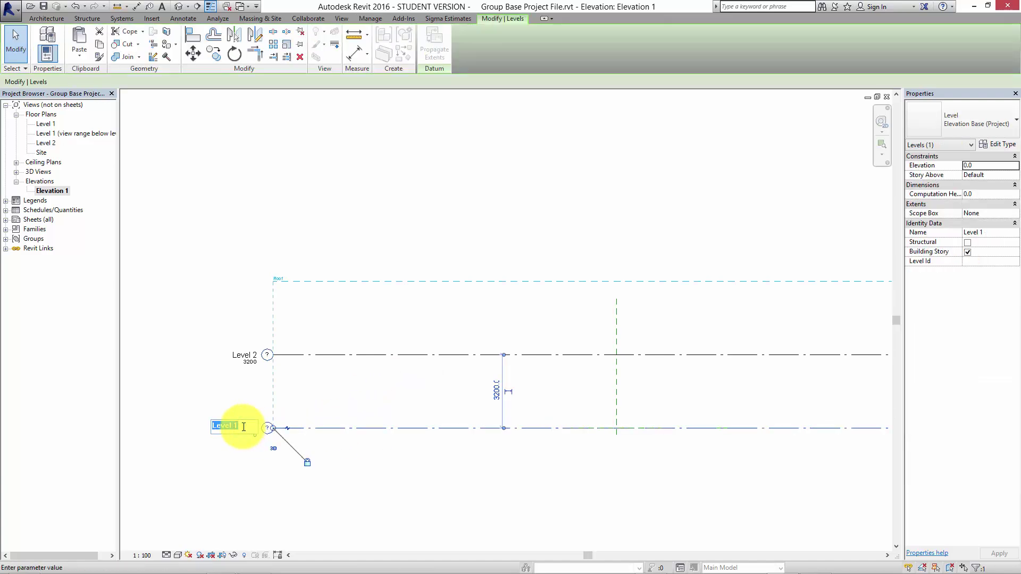
pyautogui.write('Ground Floor')
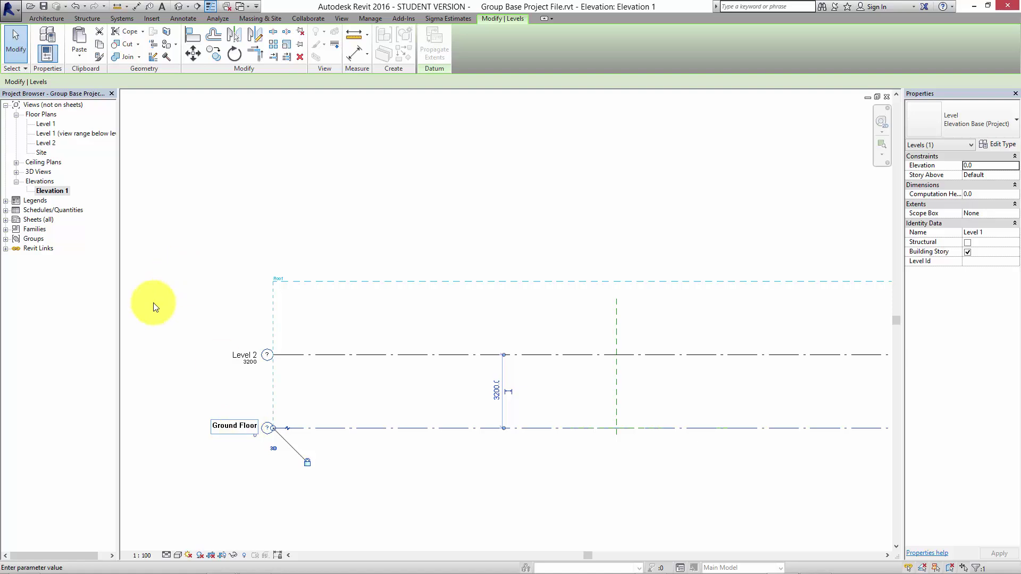
pyautogui.click(160, 319)
pyautogui.click(528, 296)
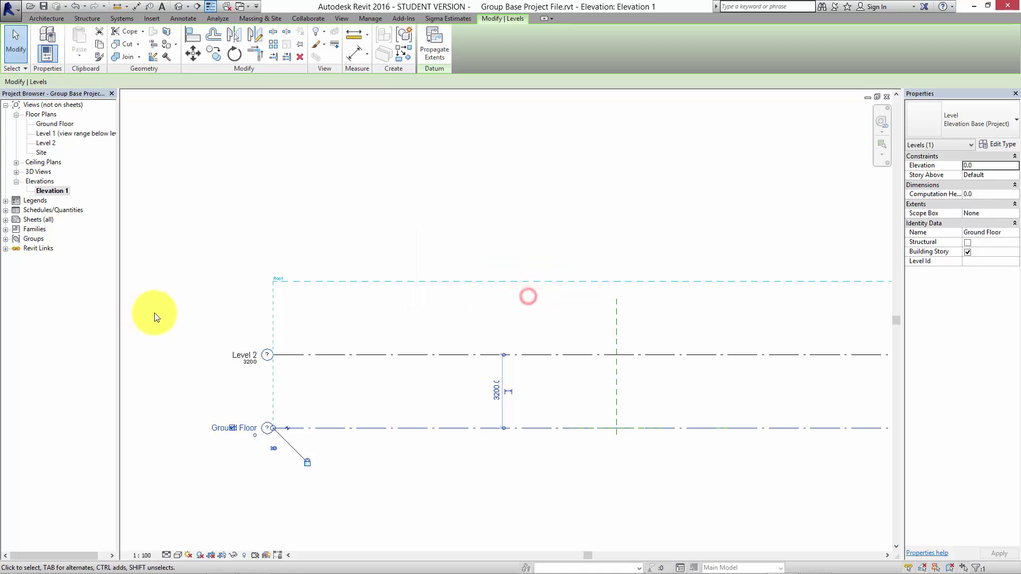
pyautogui.click(160, 315)
# Set the elevation of Level 2 to 4200
pyautogui.scroll(2, 228, 356)
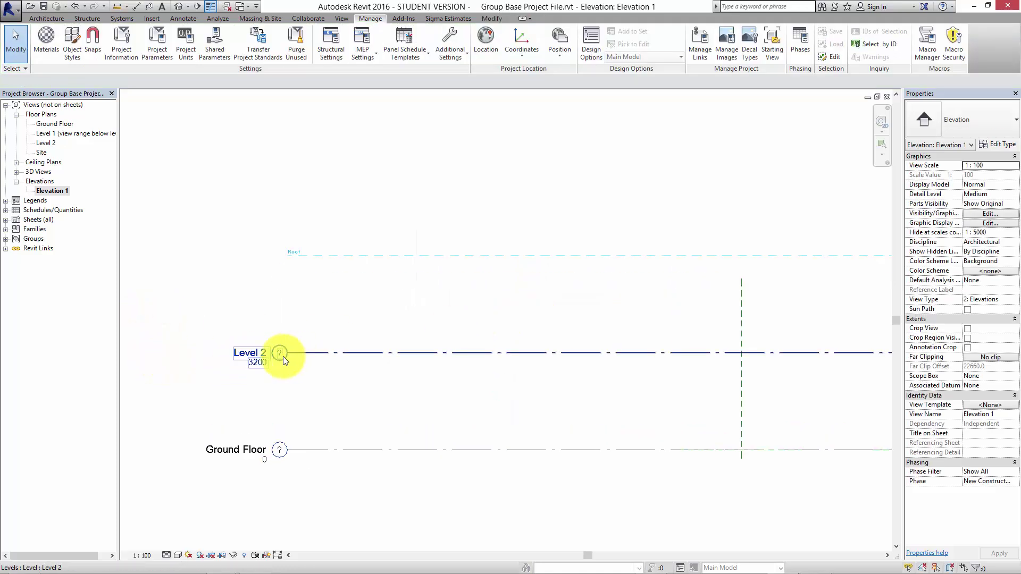
pyautogui.click(238, 363)
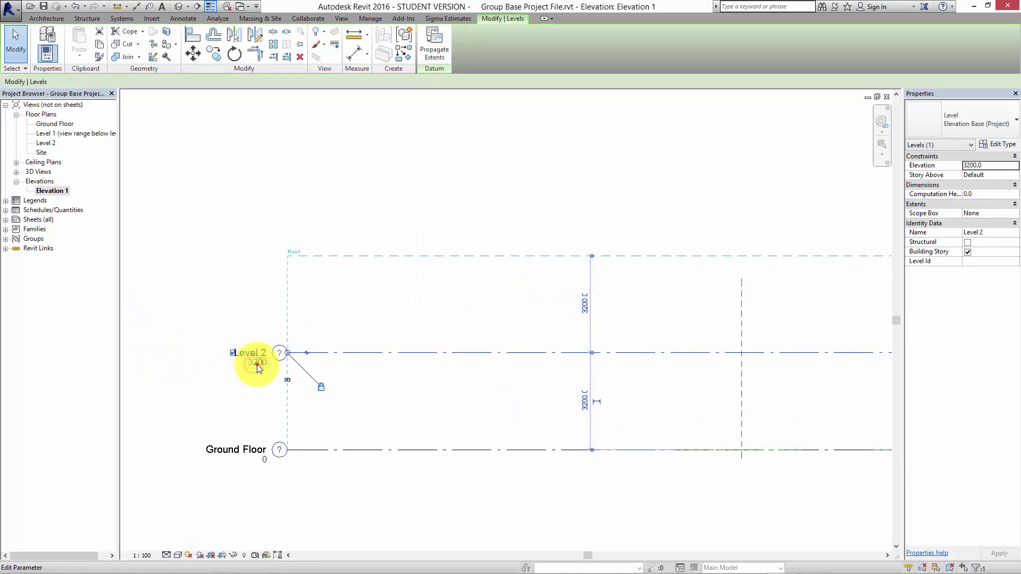
pyautogui.click(257, 365)
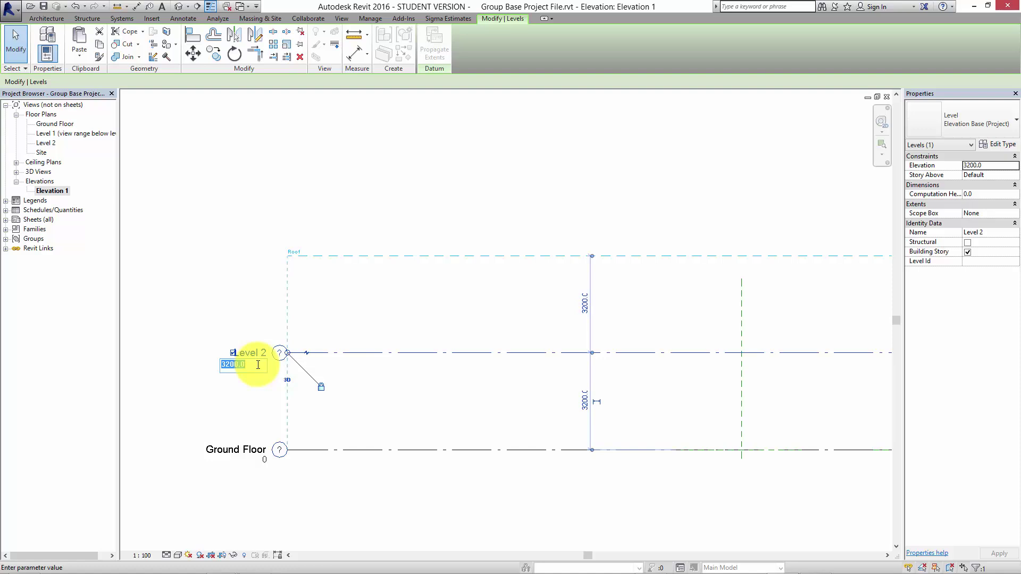
pyautogui.write('4200')
pyautogui.click(258, 286)
# Rename Level 2 to Walkway Level and rename its corresponding views as well
pyautogui.click(246, 322)
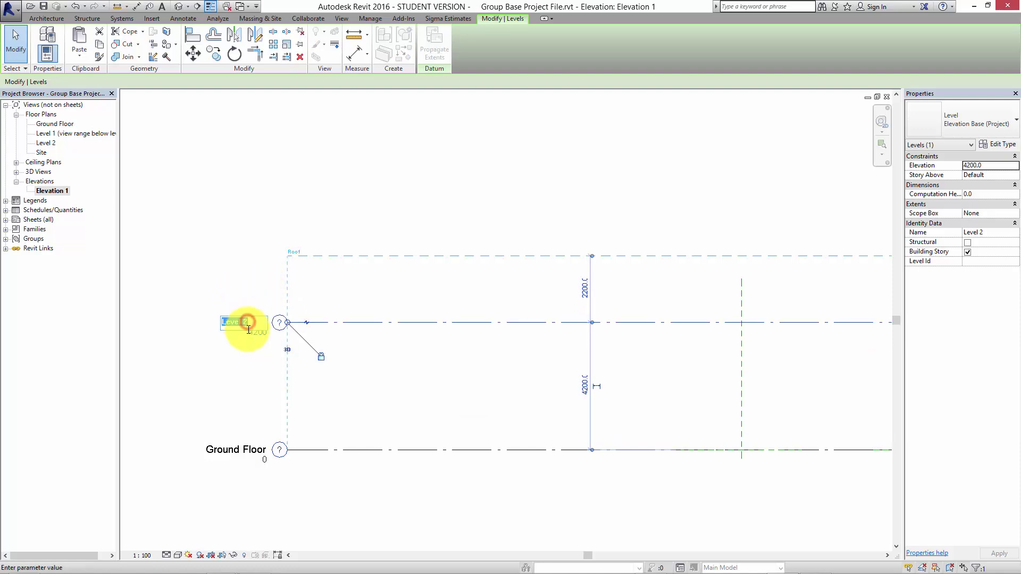
pyautogui.write('Walkway Level')
pyautogui.click(160, 395)
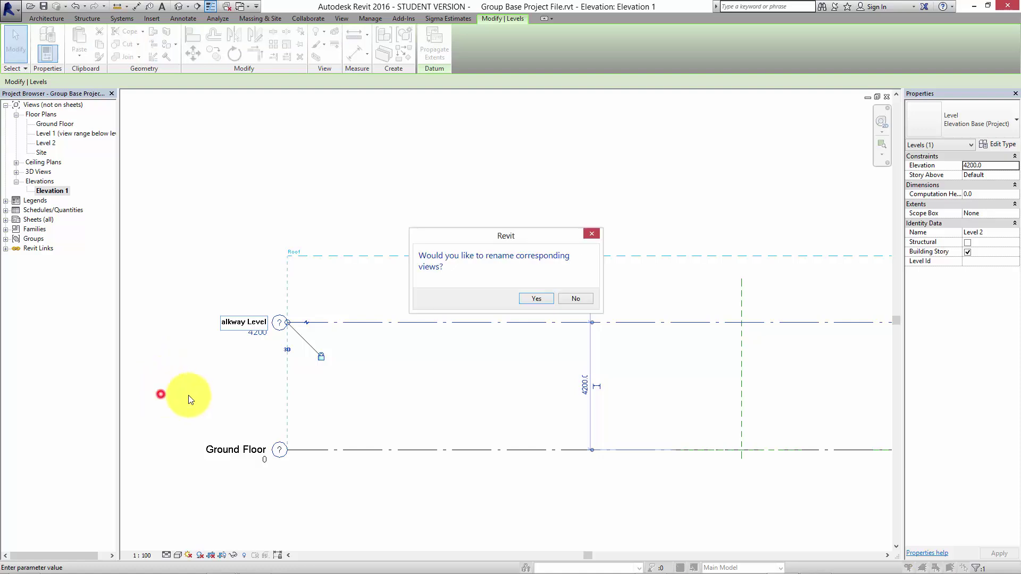
pyautogui.click(533, 299)
pyautogui.click(219, 410)
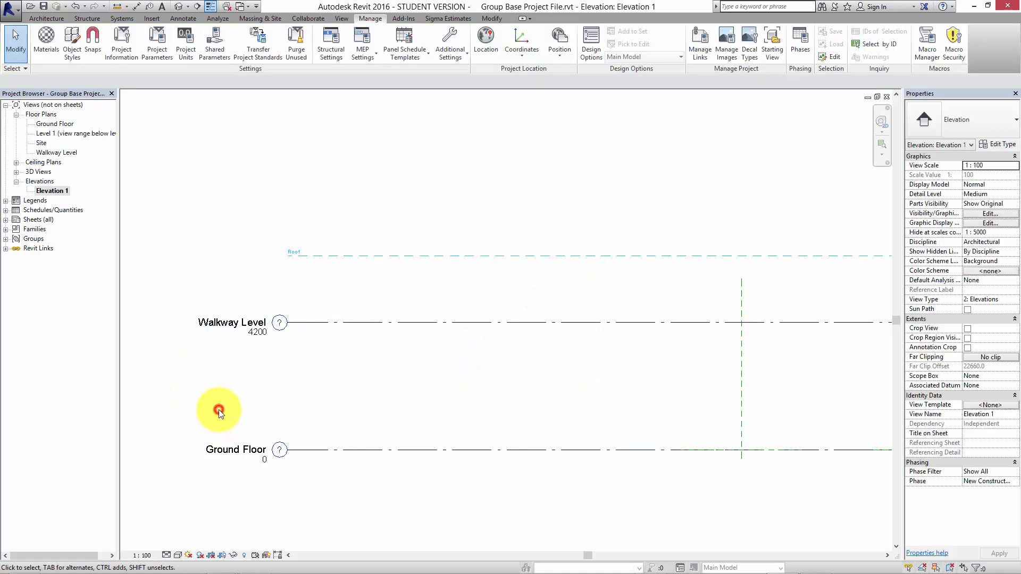
pyautogui.moveTo(218, 410); pyautogui.dragTo(219, 435, button='middle')
pyautogui.scroll(-1, 219, 436)
pyautogui.moveTo(611, 331); pyautogui.dragTo(603, 343, button='middle')
pyautogui.click(610, 329)
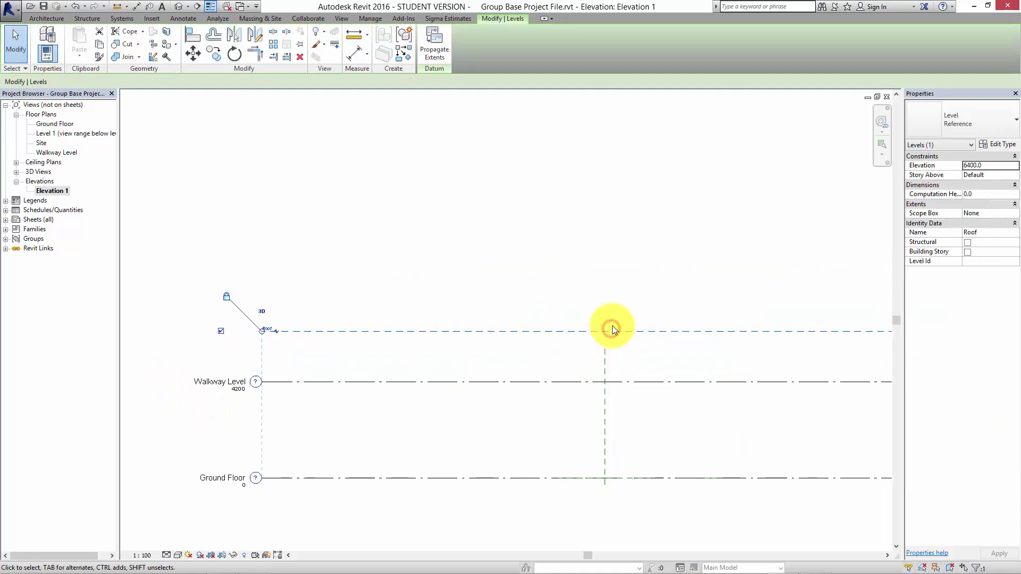
pyautogui.moveTo(393, 303); pyautogui.dragTo(286, 322, button='middle')
pyautogui.scroll(-3, 424, 320)
pyautogui.moveTo(651, 320); pyautogui.dragTo(412, 317, button='middle')
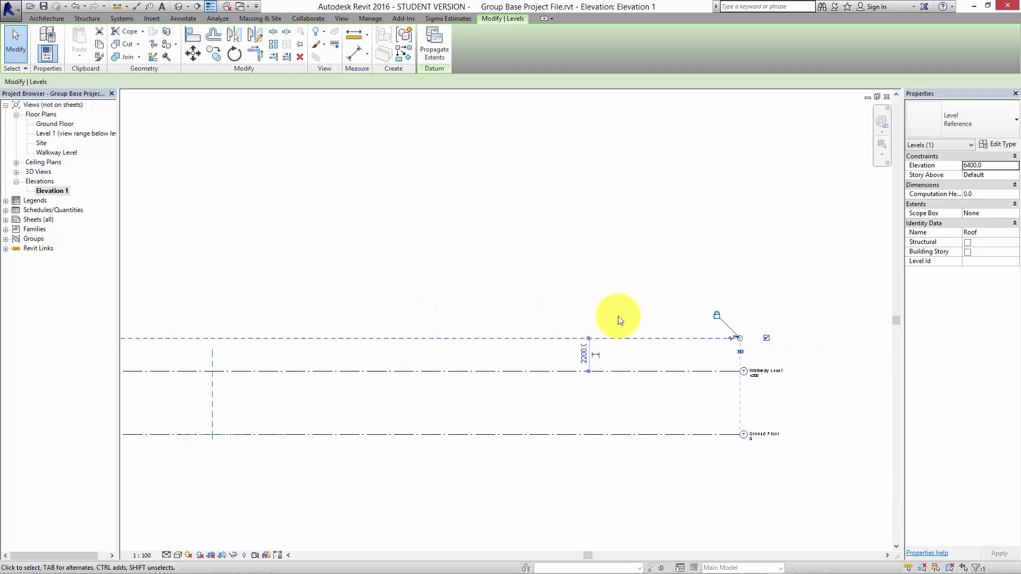
pyautogui.scroll(1, 618, 318)
pyautogui.moveTo(545, 339); pyautogui.dragTo(562, 332, button='middle')
pyautogui.click(597, 352)
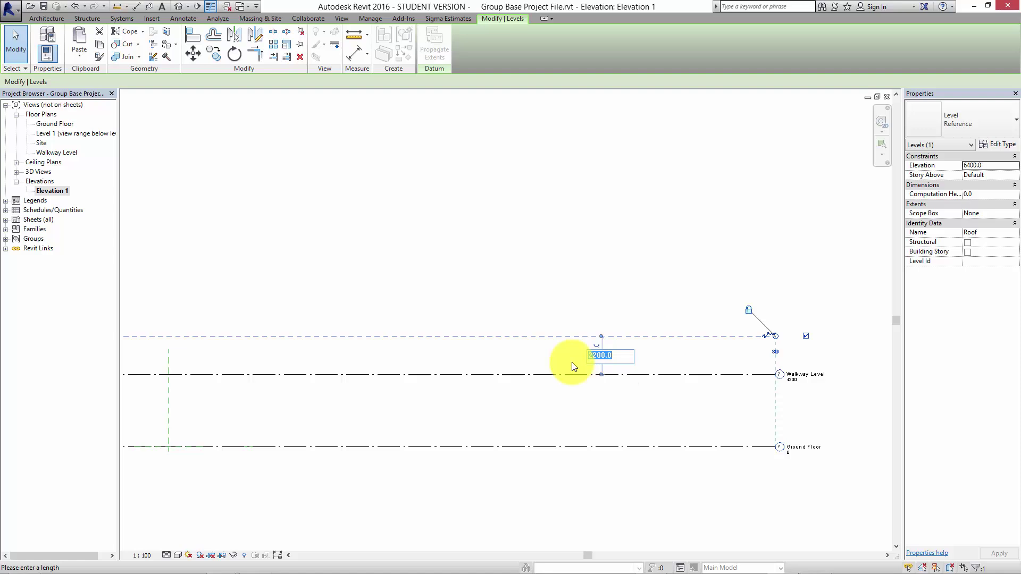
pyautogui.click(572, 363)
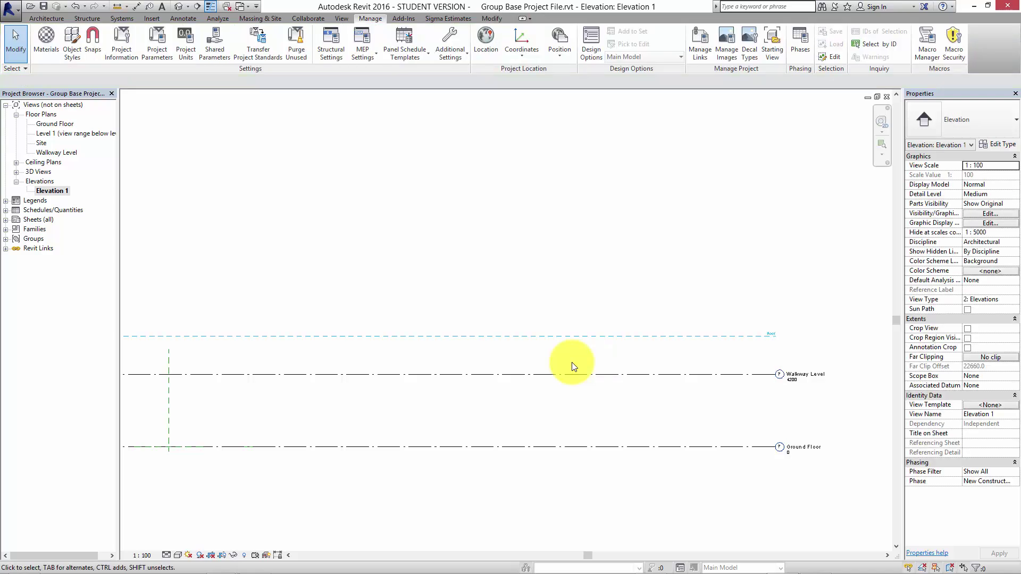
# Set the distance between the Roof reference level and Walkway Level to 9500, moving the roof level up
pyautogui.moveTo(572, 363); pyautogui.dragTo(611, 364, button='middle')
pyautogui.scroll(-1, 572, 369)
pyautogui.click(572, 346)
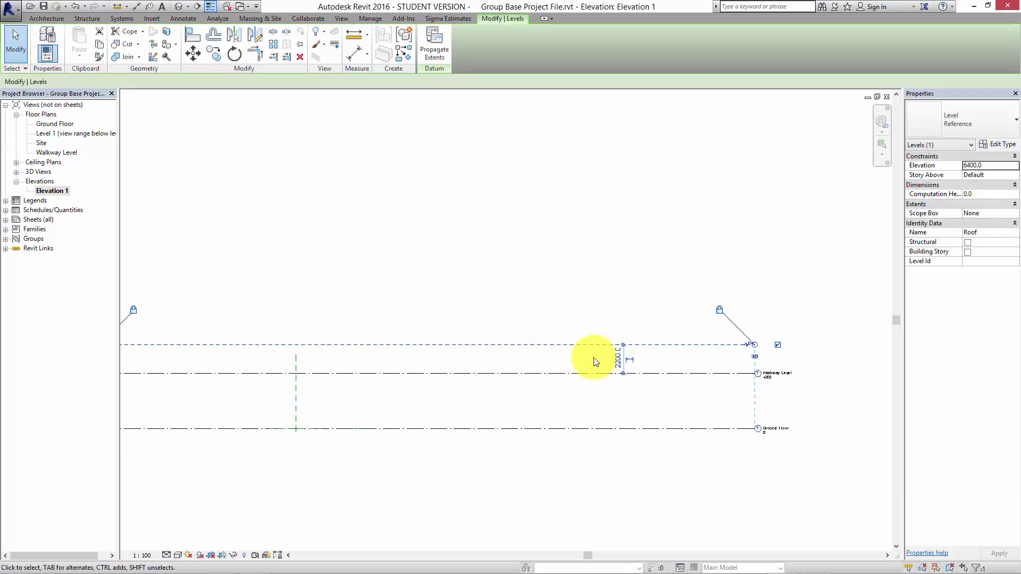
pyautogui.moveTo(687, 354); pyautogui.dragTo(554, 365, button='middle')
pyautogui.scroll(1, 784, 340)
pyautogui.scroll(1, 601, 355)
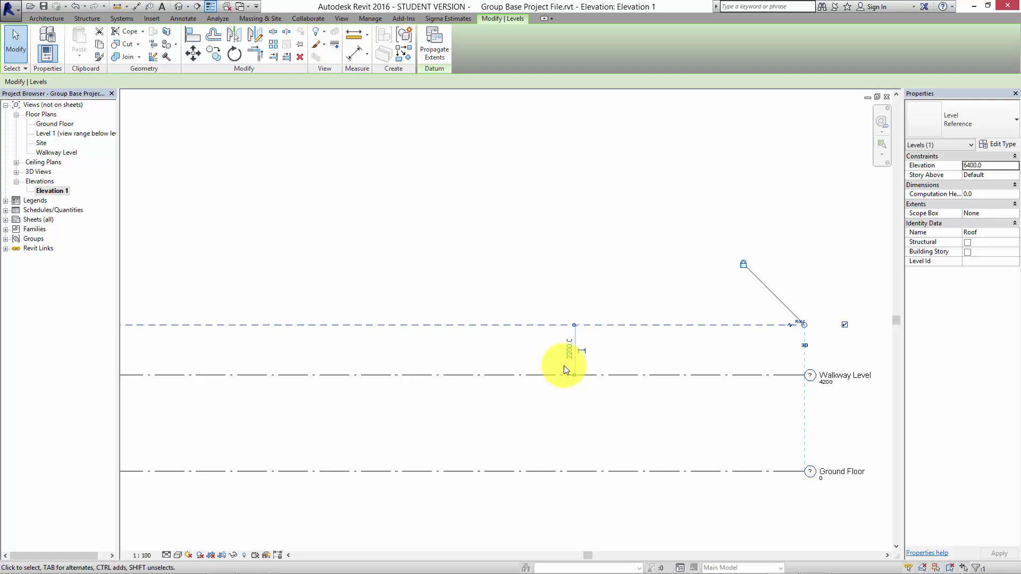
pyautogui.click(572, 355)
pyautogui.write('9500')
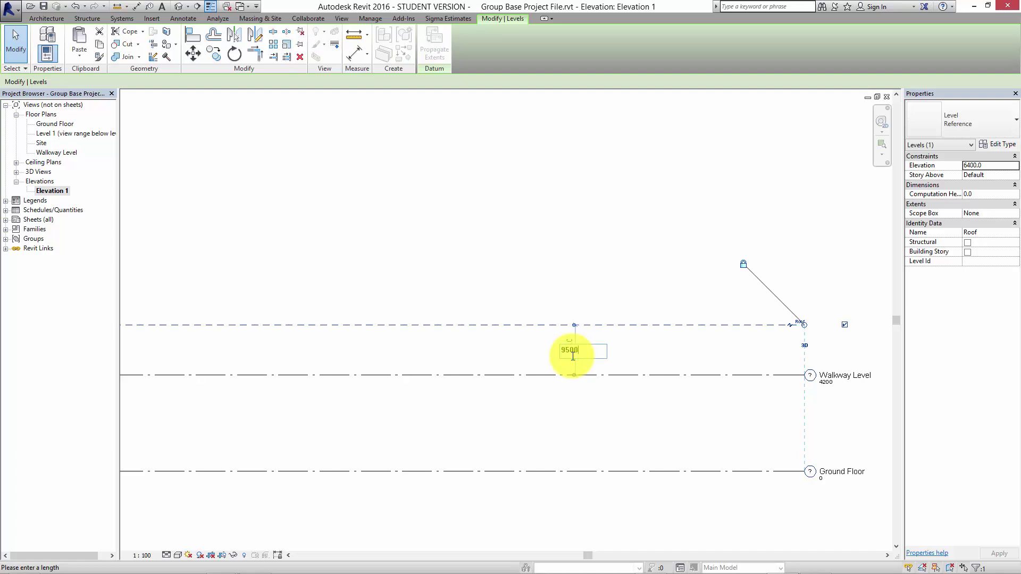
pyautogui.press('Return')
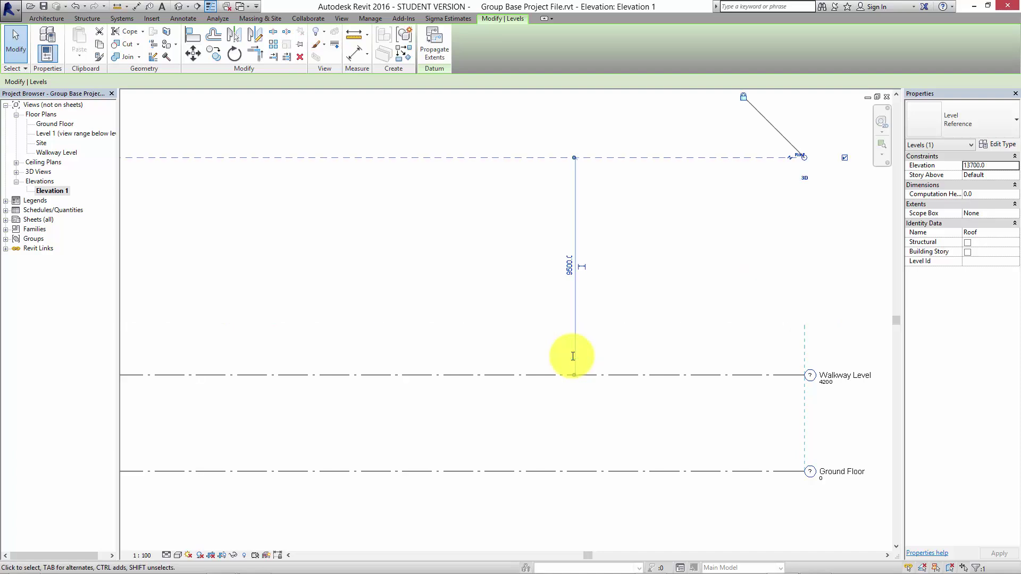
# Copy the Walkway Level line vertically upward by 1950 to create another level
pyautogui.click(568, 417)
pyautogui.scroll(-1, 558, 443)
pyautogui.moveTo(559, 443); pyautogui.dragTo(581, 429, button='middle')
pyautogui.click(612, 419)
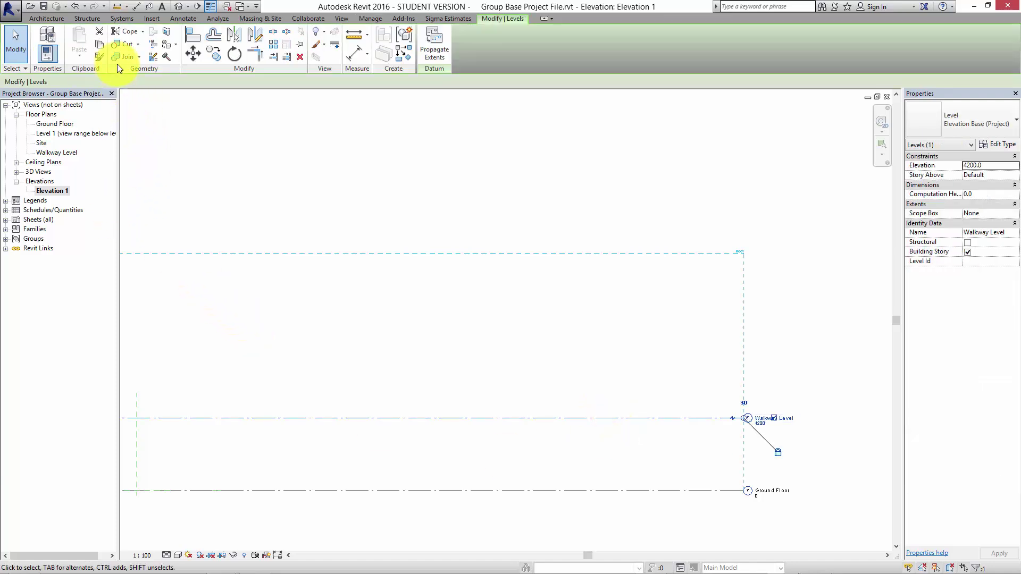
pyautogui.click(214, 53)
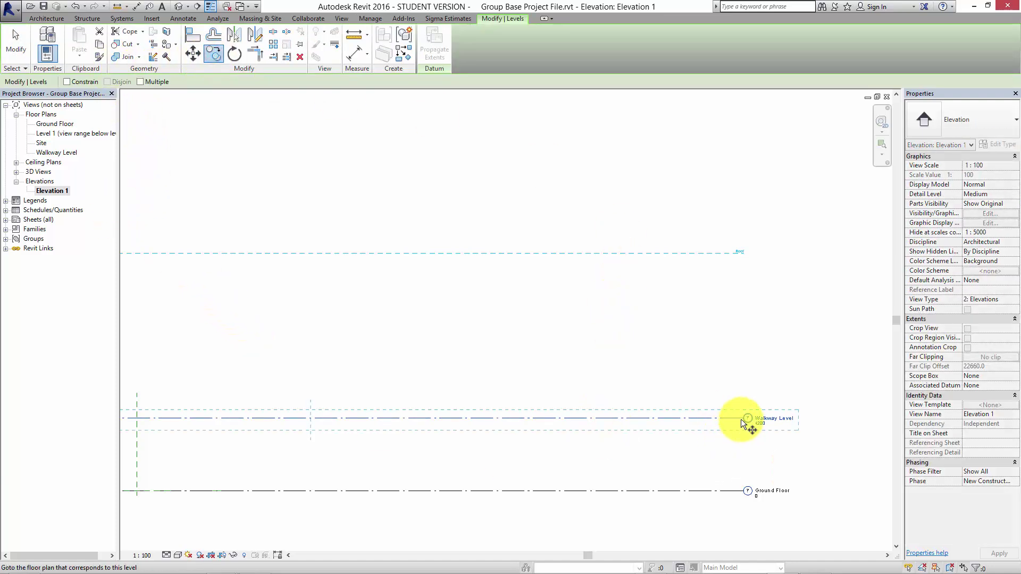
pyautogui.click(739, 418)
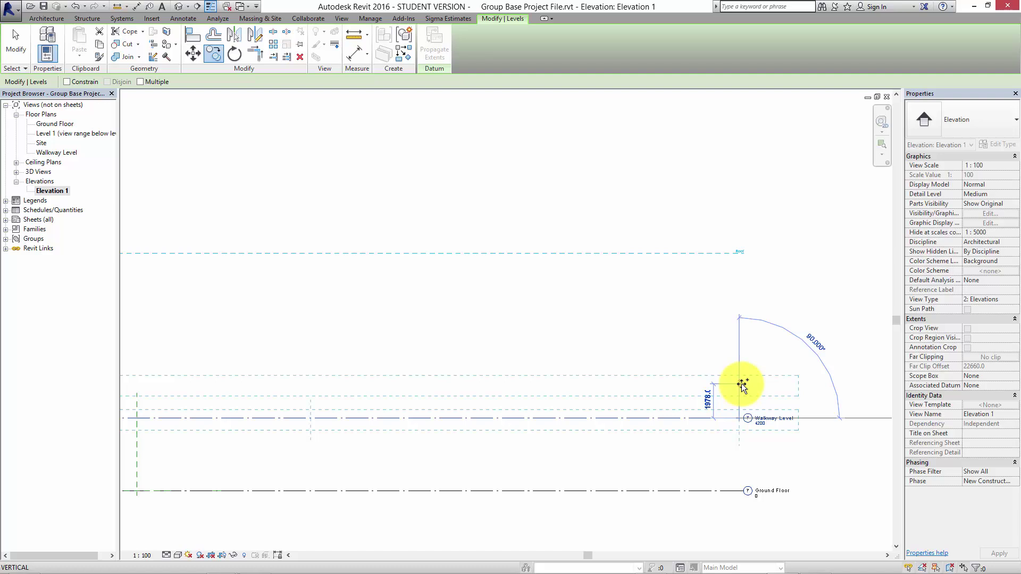
pyautogui.write('1')
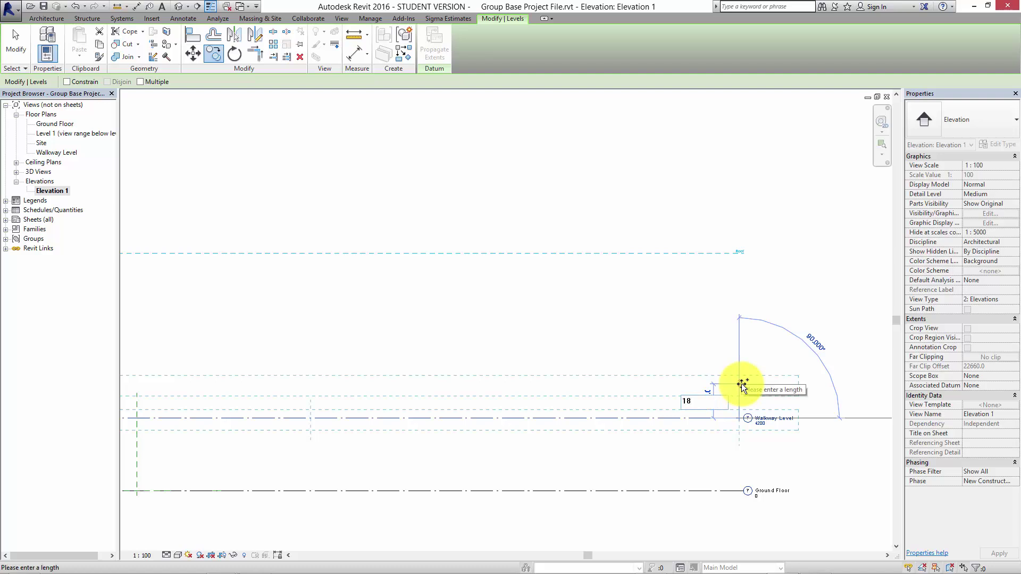
pyautogui.write('950')
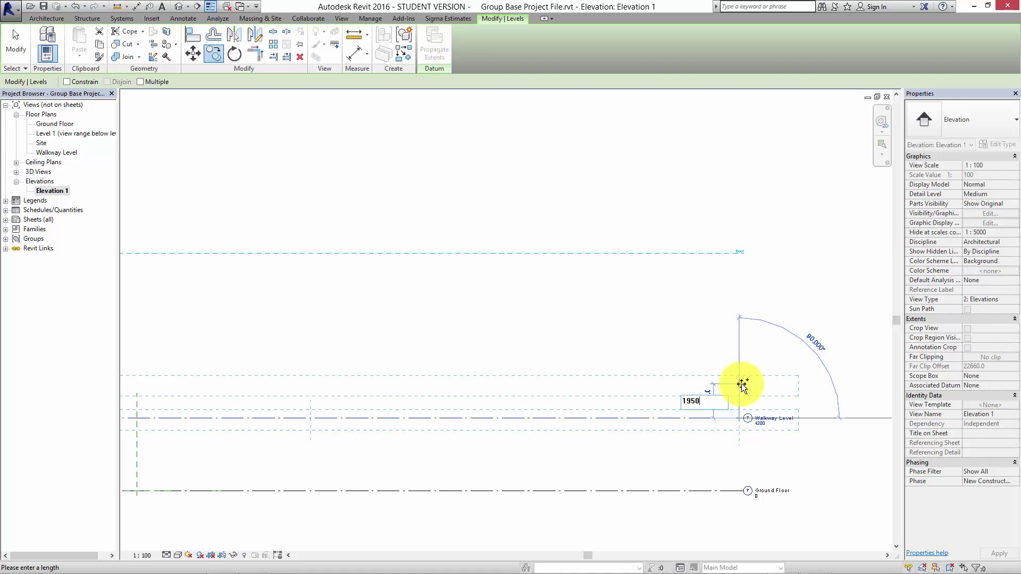
pyautogui.press('Return')
# Rename the copied level above Walkway Level to "eaves internal"
pyautogui.scroll(4, 771, 382)
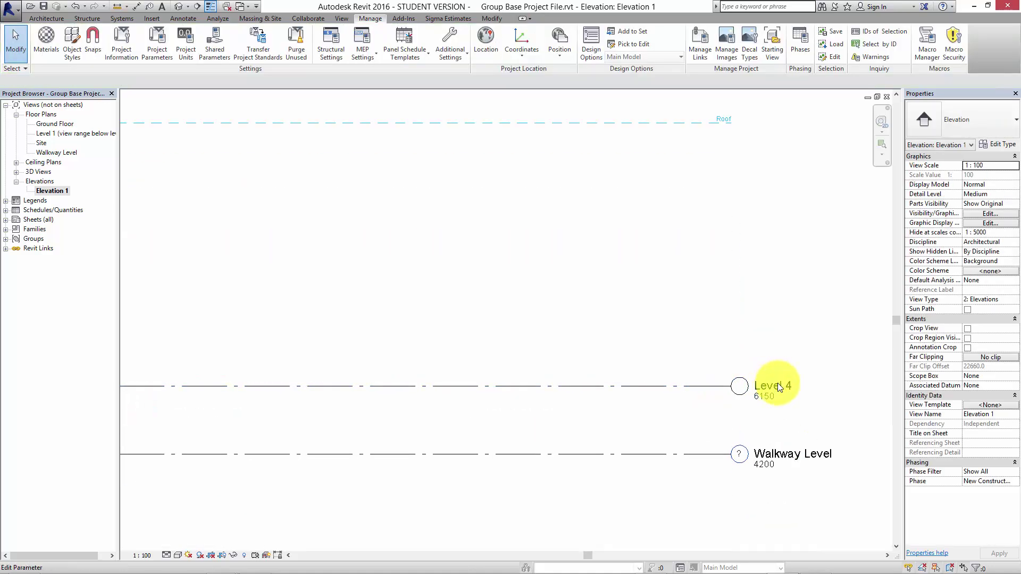
pyautogui.click(778, 386)
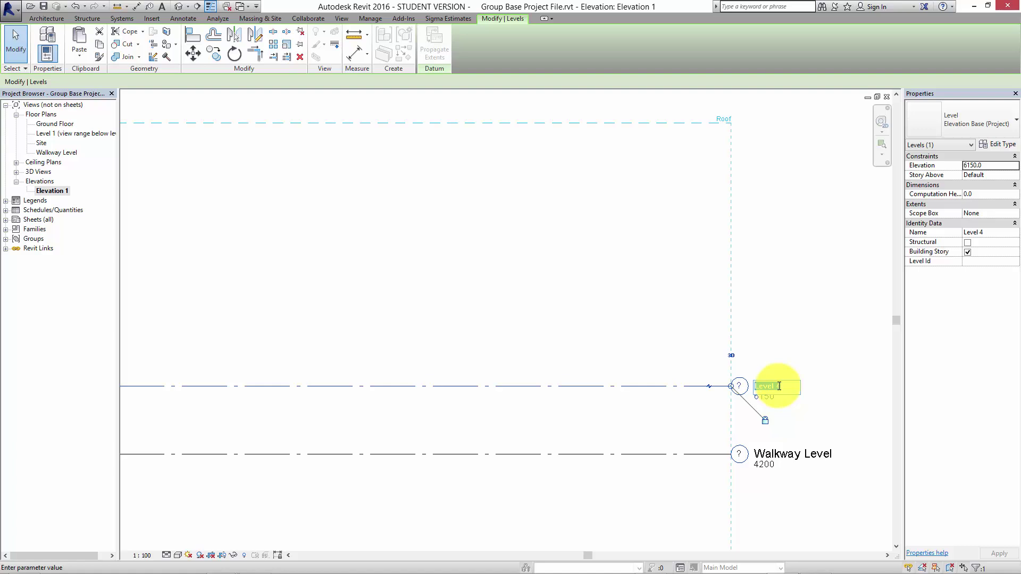
pyautogui.write('eaves internal')
pyautogui.click(814, 349)
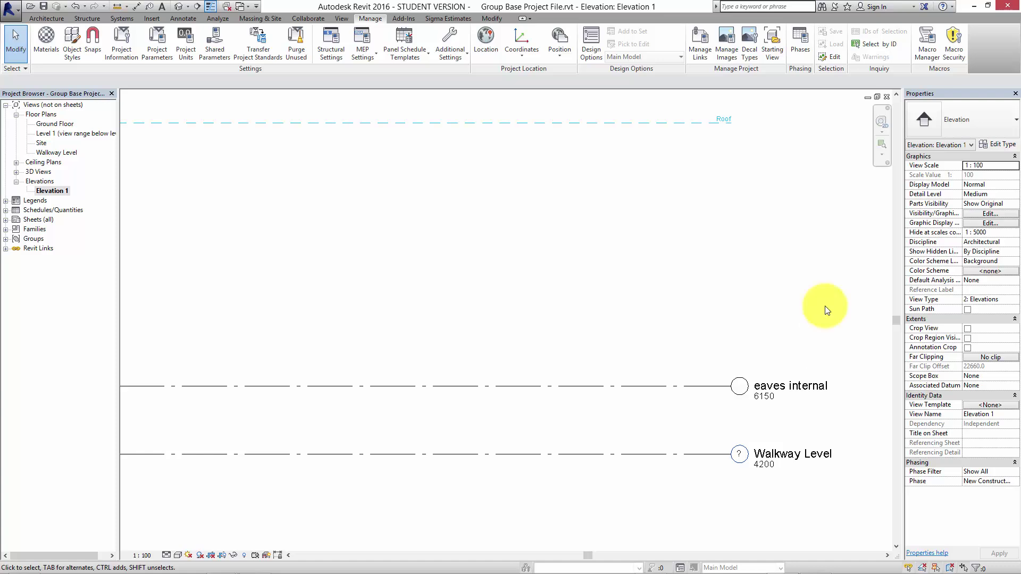
# Check the Level 1 (view range below level) plan, and open the Ground Floor floor plan
pyautogui.moveTo(614, 292); pyautogui.dragTo(682, 239, button='middle')
pyautogui.scroll(-1, 678, 234)
pyautogui.moveTo(567, 301); pyautogui.dragTo(699, 230, button='middle')
pyautogui.scroll(-1, 697, 230)
pyautogui.moveTo(635, 291); pyautogui.dragTo(595, 391, button='middle')
pyautogui.scroll(-1, 681, 349)
pyautogui.moveTo(633, 371); pyautogui.dragTo(675, 384, button='middle')
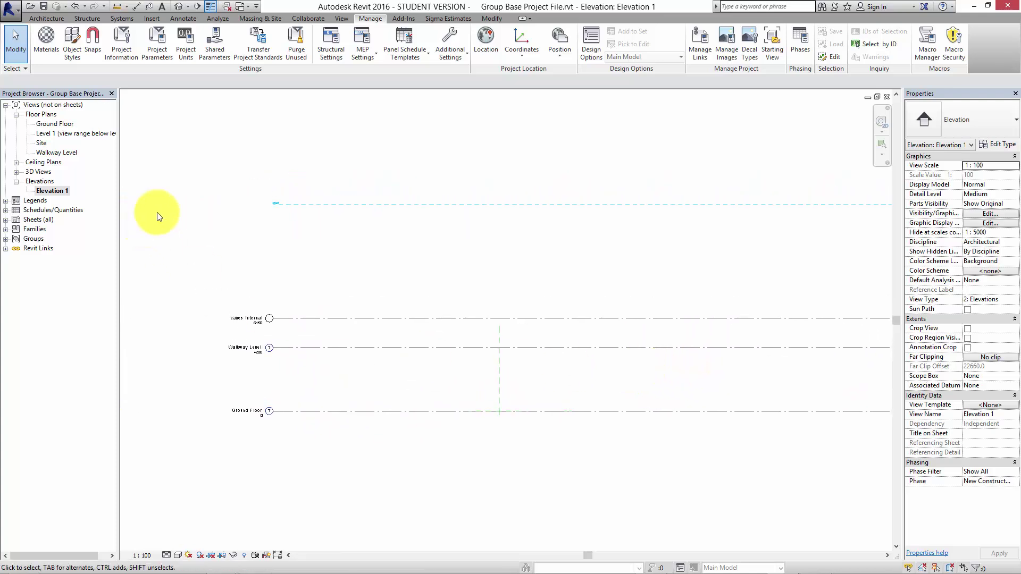
pyautogui.click(58, 135)
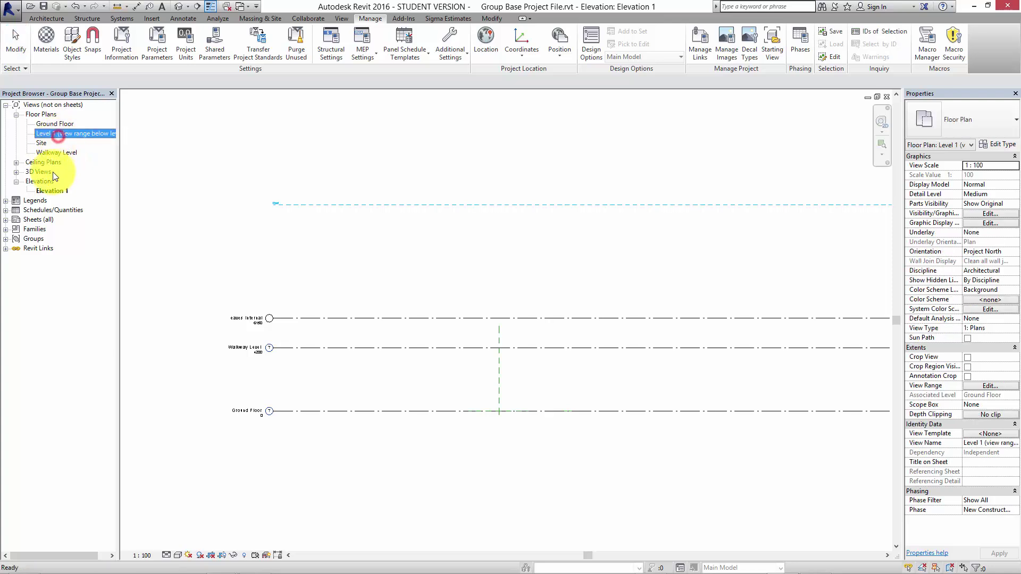
pyautogui.doubleClick(55, 137)
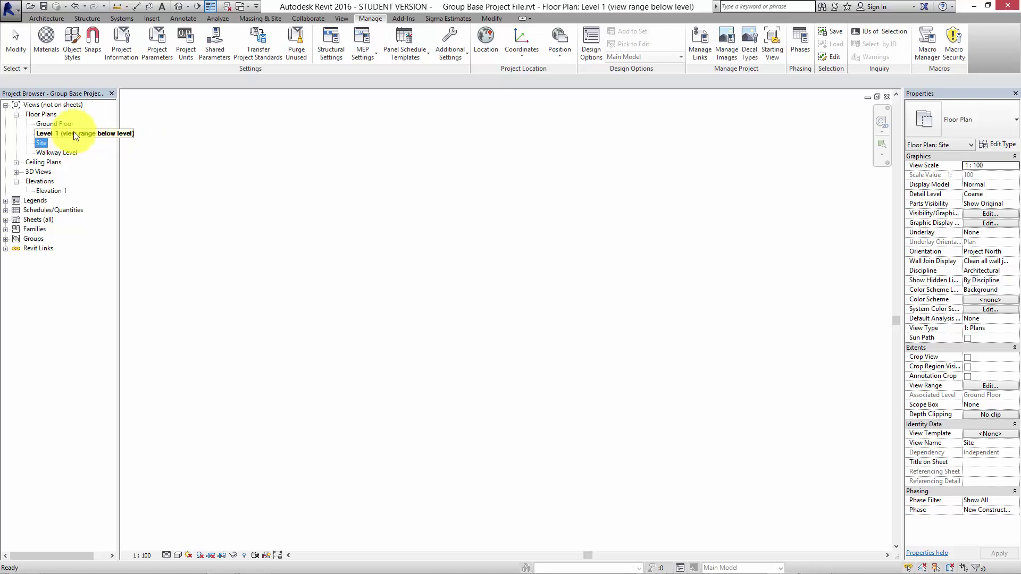
pyautogui.doubleClick(58, 123)
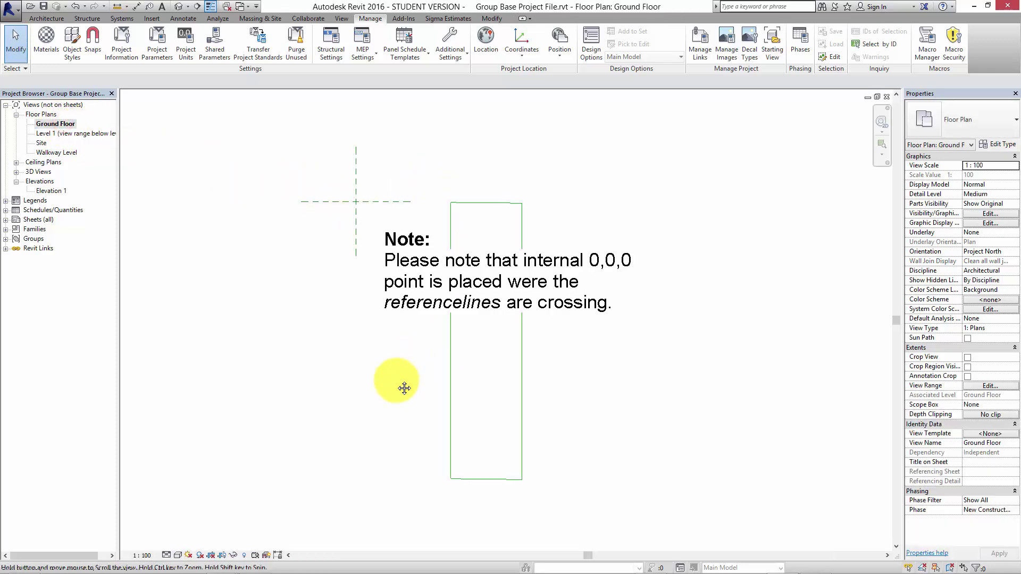
pyautogui.click(415, 322)
pyautogui.hotkey('ctrl', 'z')
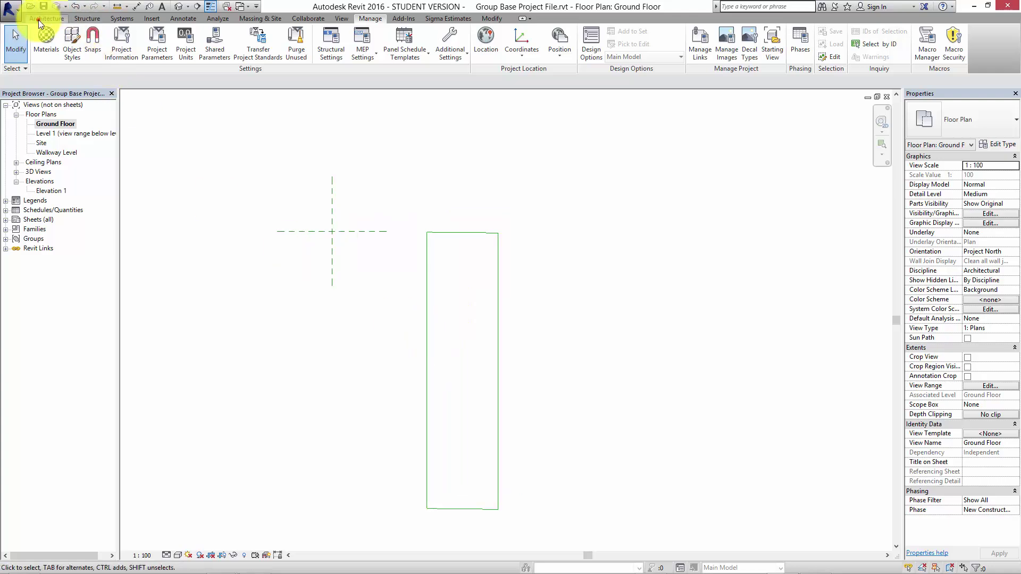
pyautogui.click(38, 20)
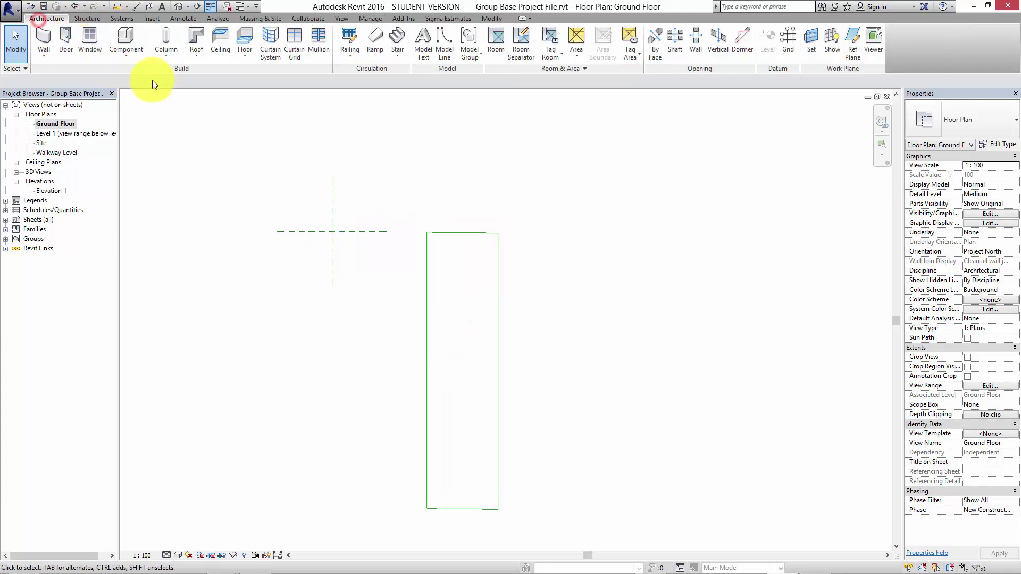
pyautogui.click(446, 56)
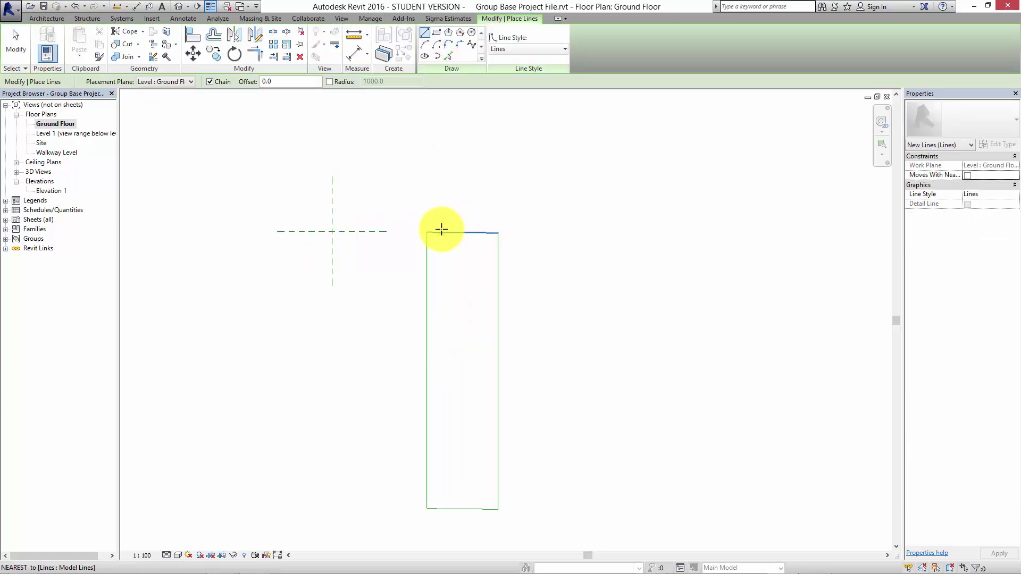
pyautogui.scroll(4, 426, 238)
pyautogui.scroll(3, 403, 249)
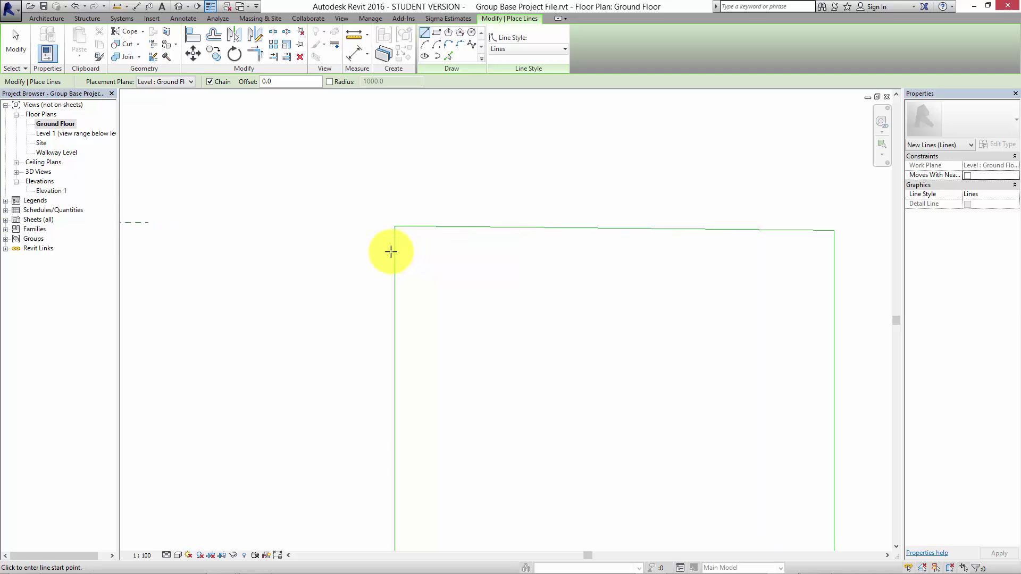
pyautogui.scroll(-1, 399, 243)
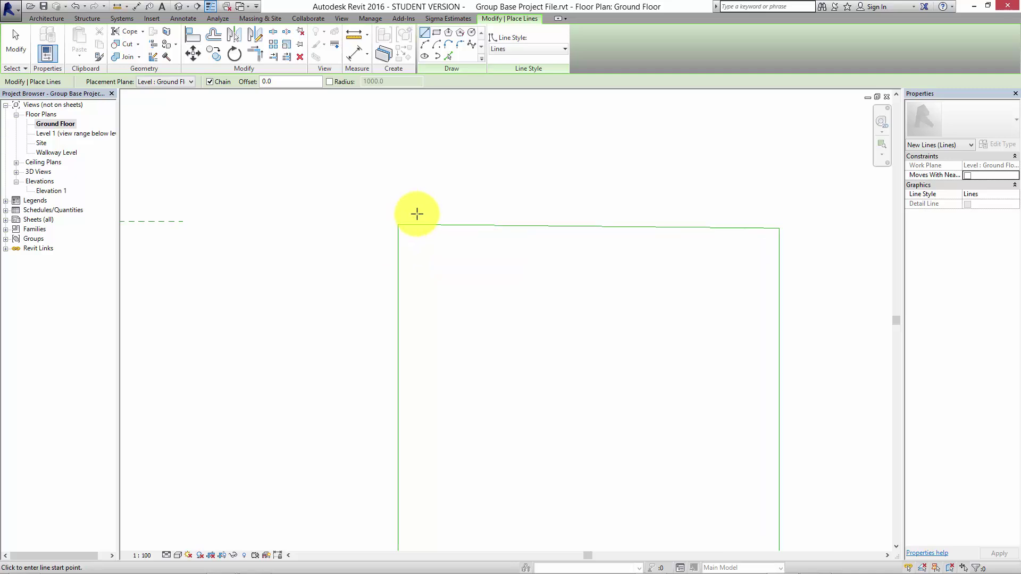
pyautogui.click(398, 240)
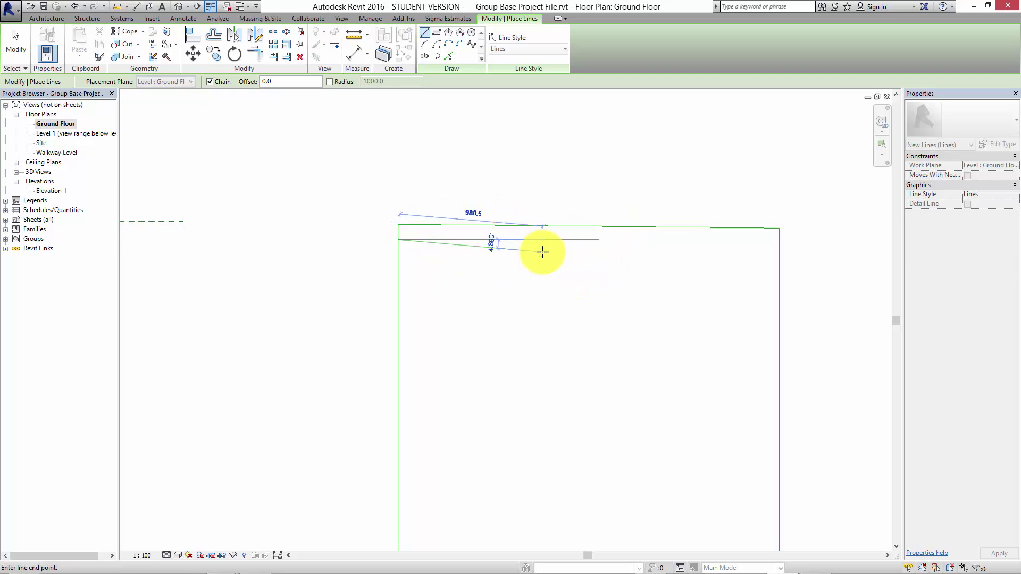
pyautogui.scroll(2, 543, 252)
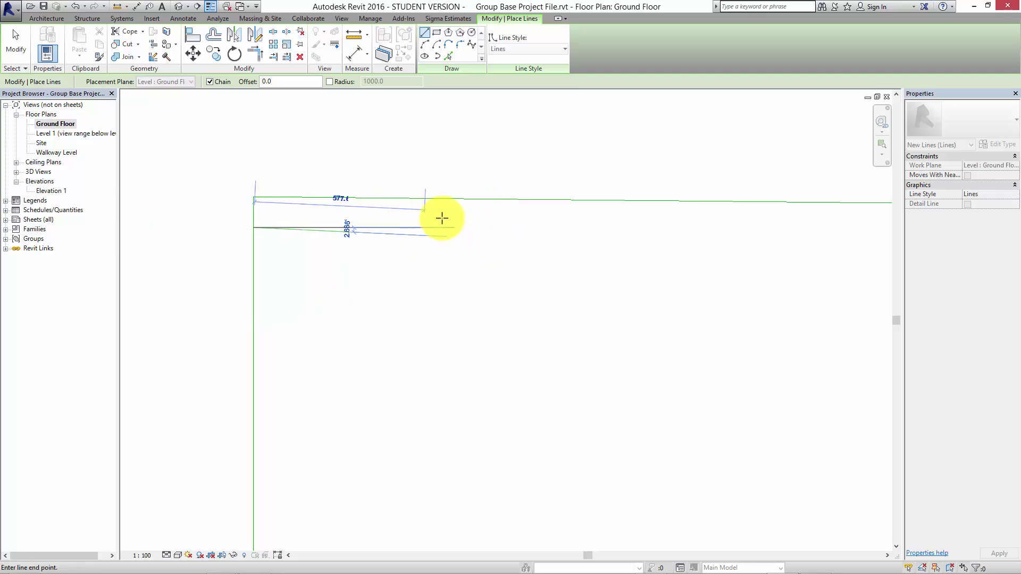
pyautogui.press('Escape')
pyautogui.press('Escape')
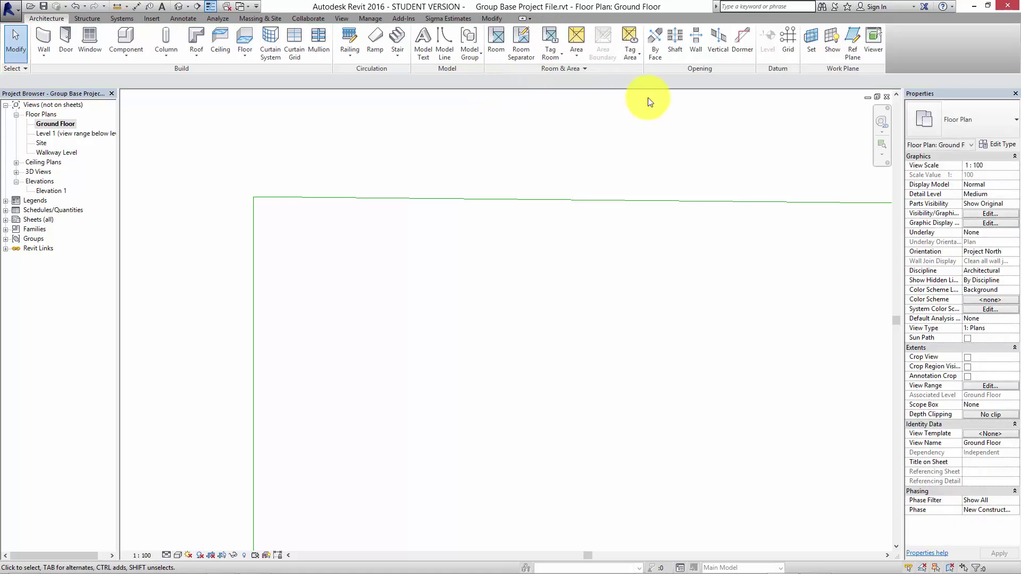
# Review the Snaps settings, turning the angular dimension snap increments on and back off before accepting the dialog
pyautogui.click(384, 18)
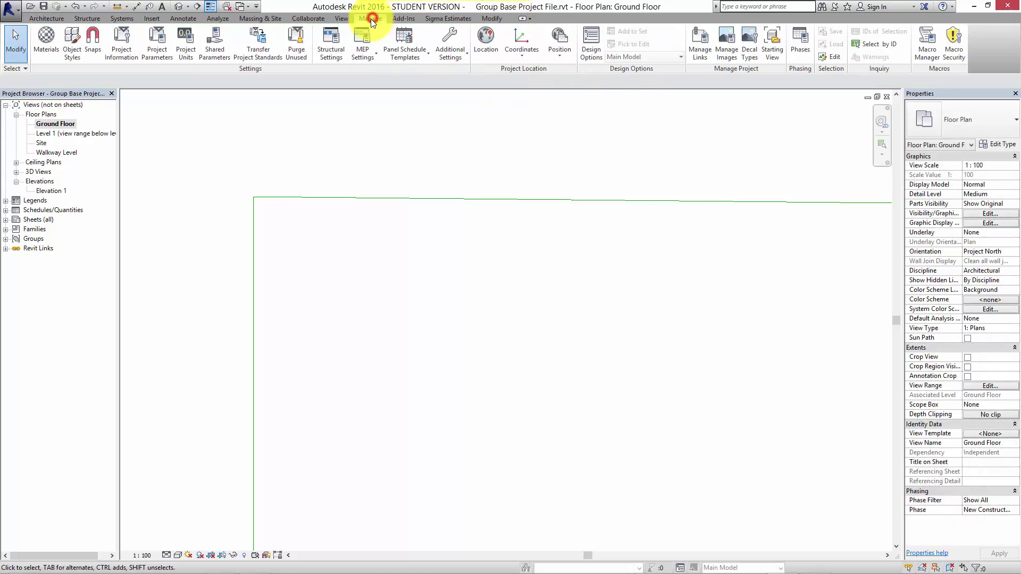
pyautogui.click(92, 51)
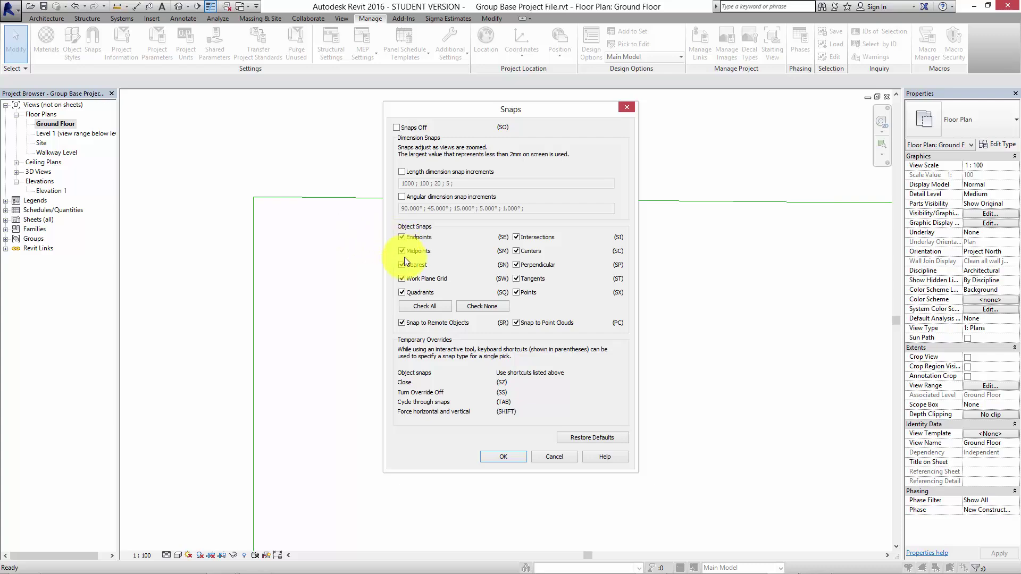
pyautogui.click(402, 198)
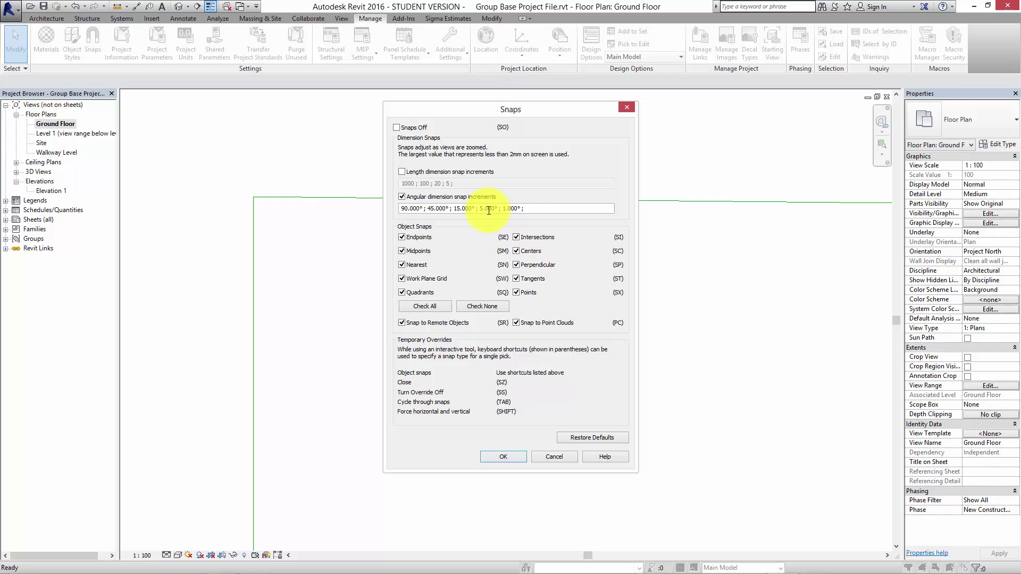
pyautogui.click(401, 197)
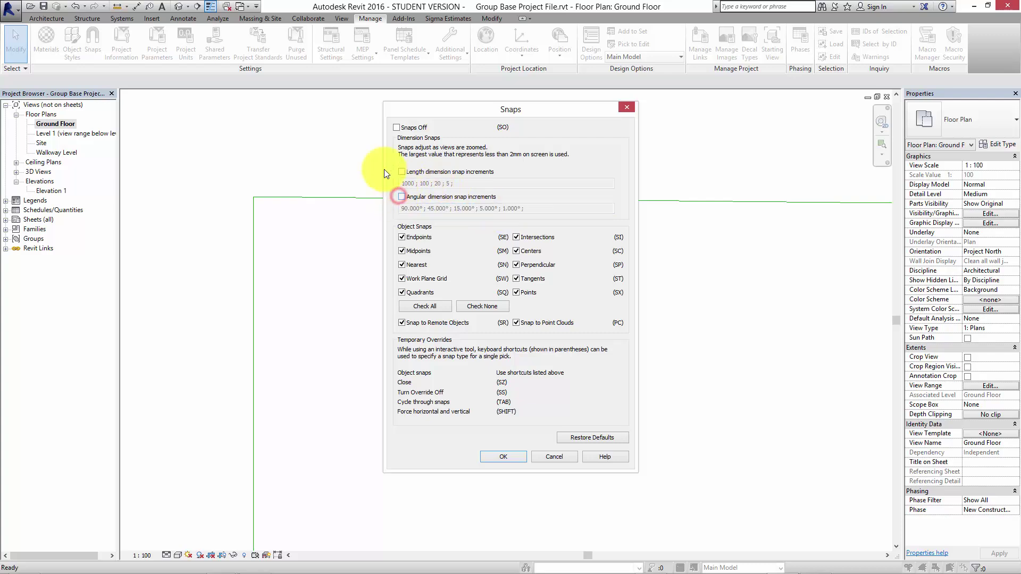
pyautogui.click(519, 460)
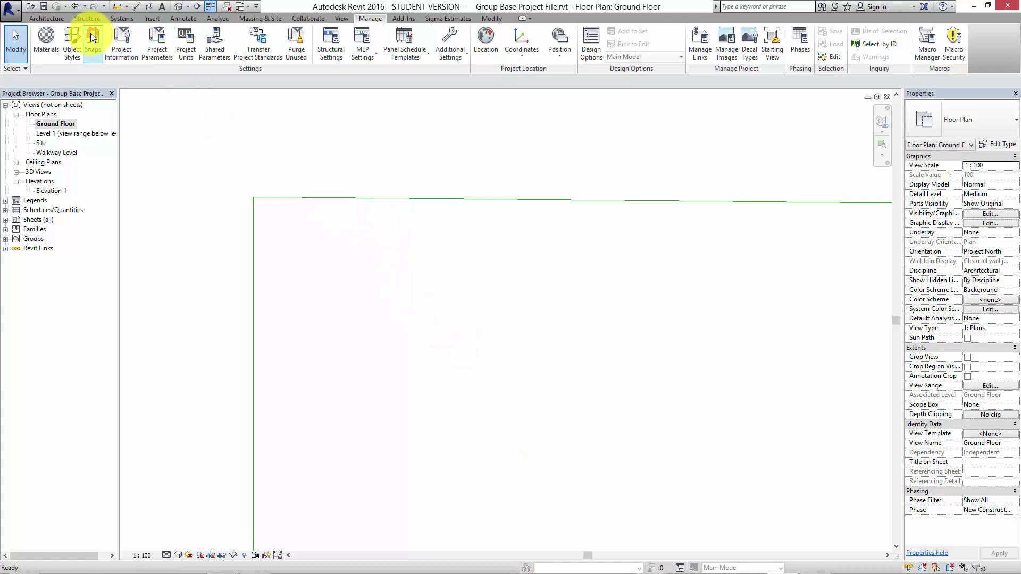
# Start a model line on the plot outline's left edge, just below the upper-left corner, and aim it horizontally across the plot
pyautogui.click(66, 17)
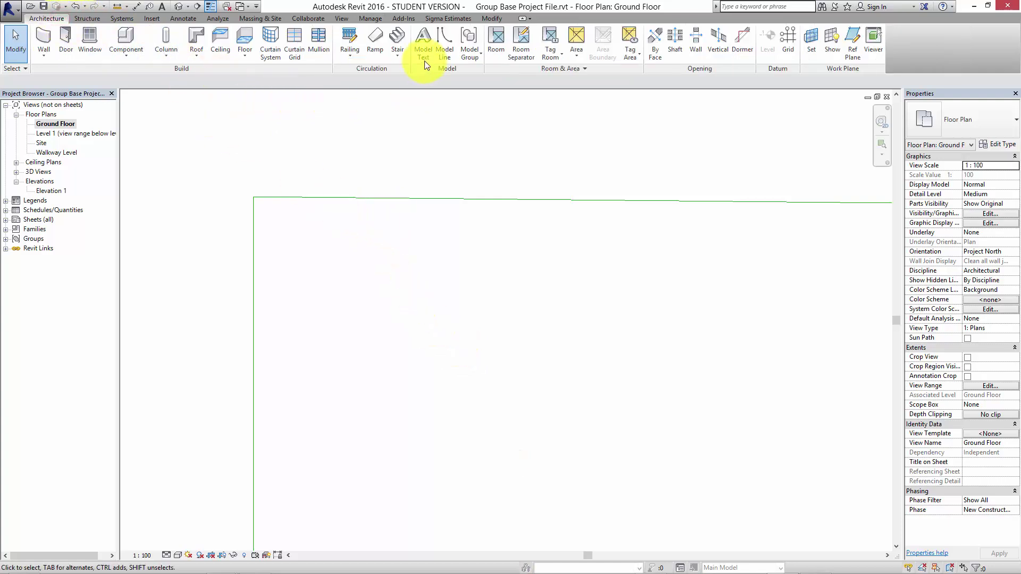
pyautogui.click(447, 47)
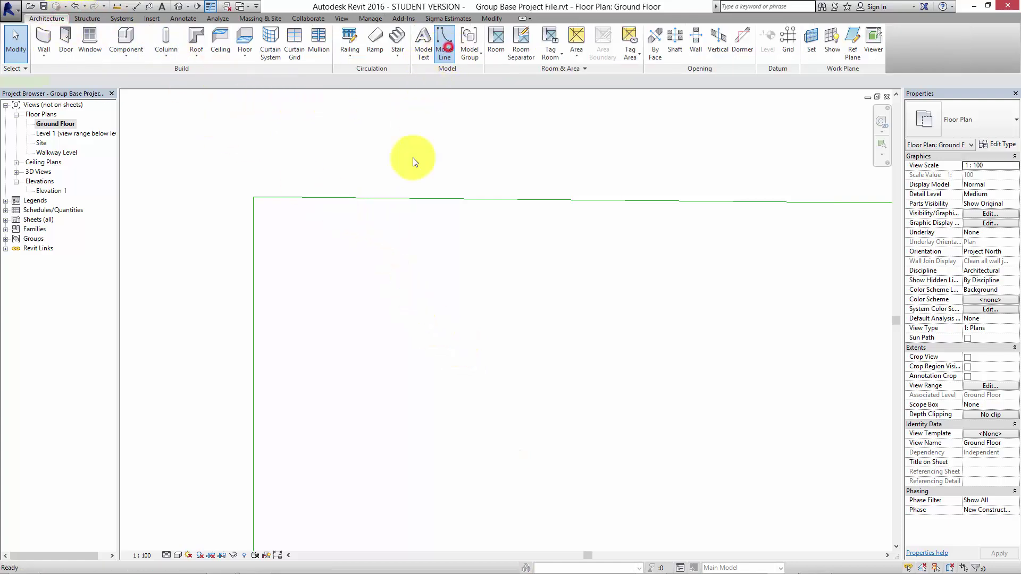
pyautogui.click(254, 213)
pyautogui.scroll(-3, 467, 228)
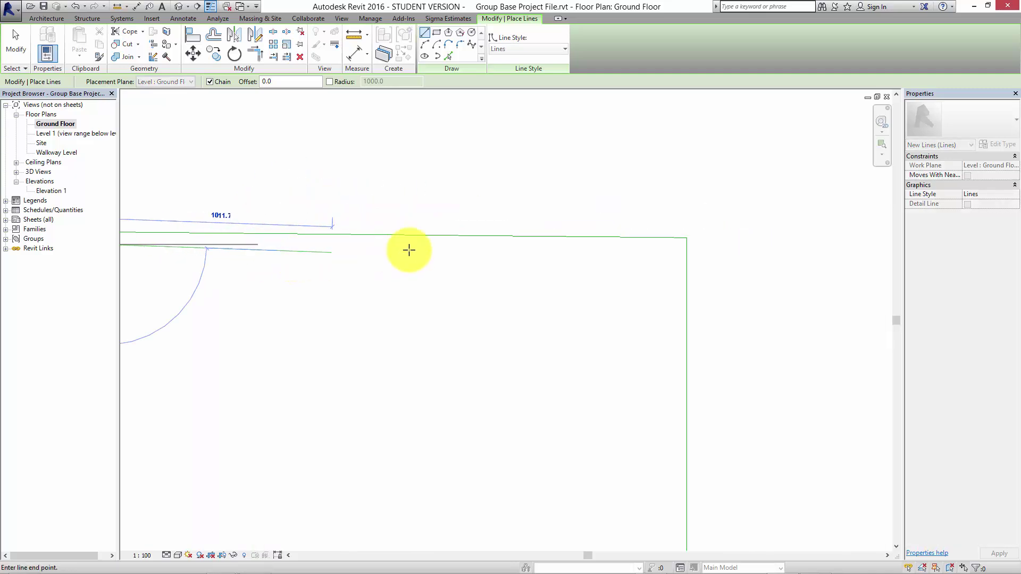
pyautogui.moveTo(477, 268); pyautogui.dragTo(734, 237, button='middle')
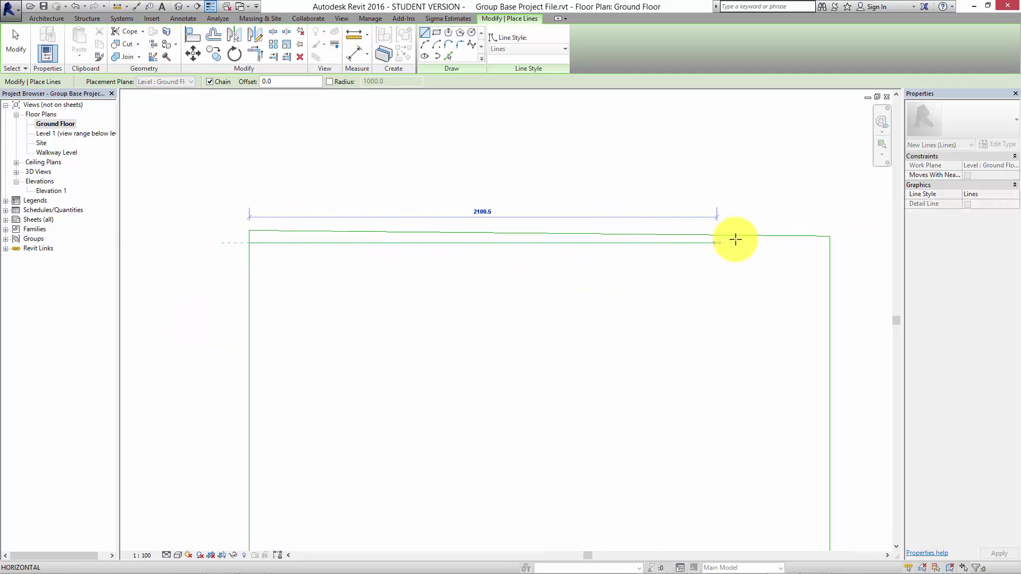
pyautogui.scroll(2, 817, 247)
pyautogui.moveTo(816, 246); pyautogui.dragTo(710, 284, button='middle')
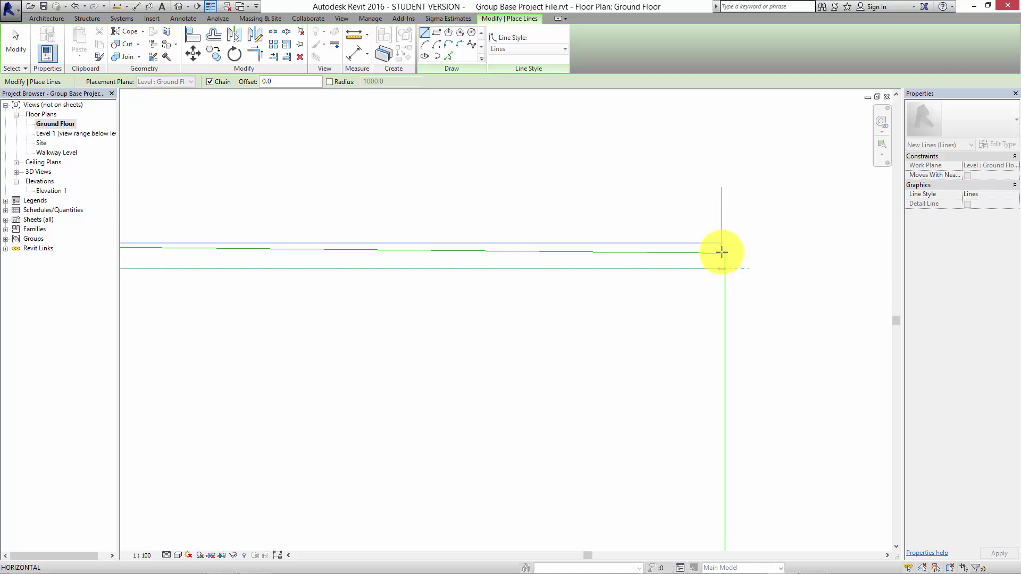
# Apply the Midpoints snap override to the model line in progress and check the snap override options again
pyautogui.rightClick(691, 271)
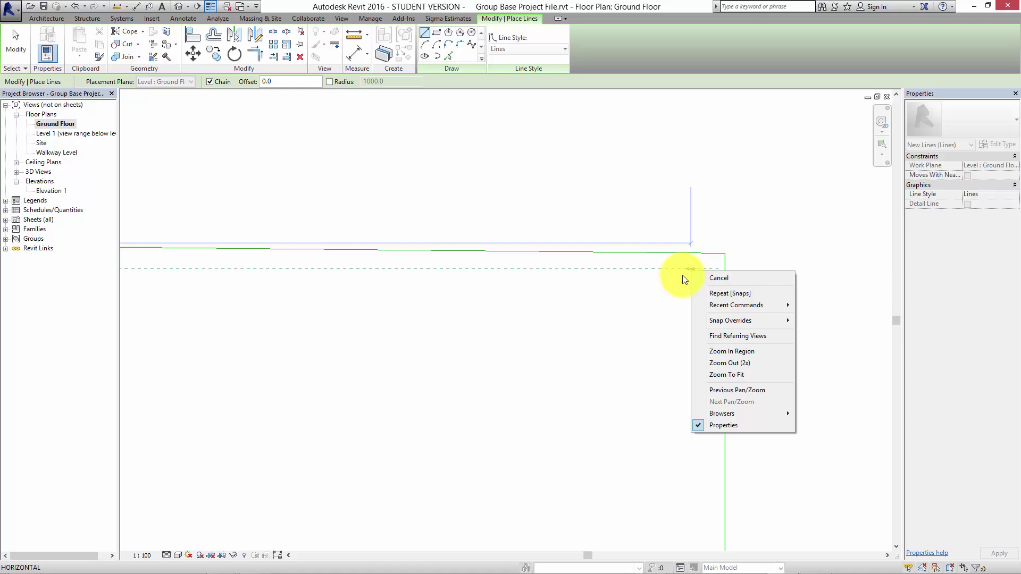
pyautogui.moveTo(724, 318)
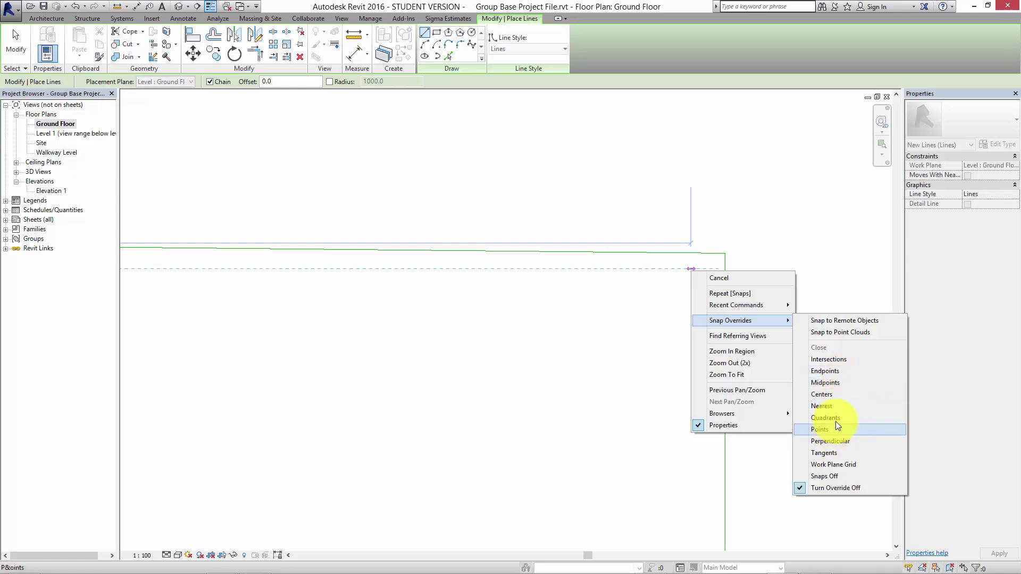
pyautogui.click(827, 383)
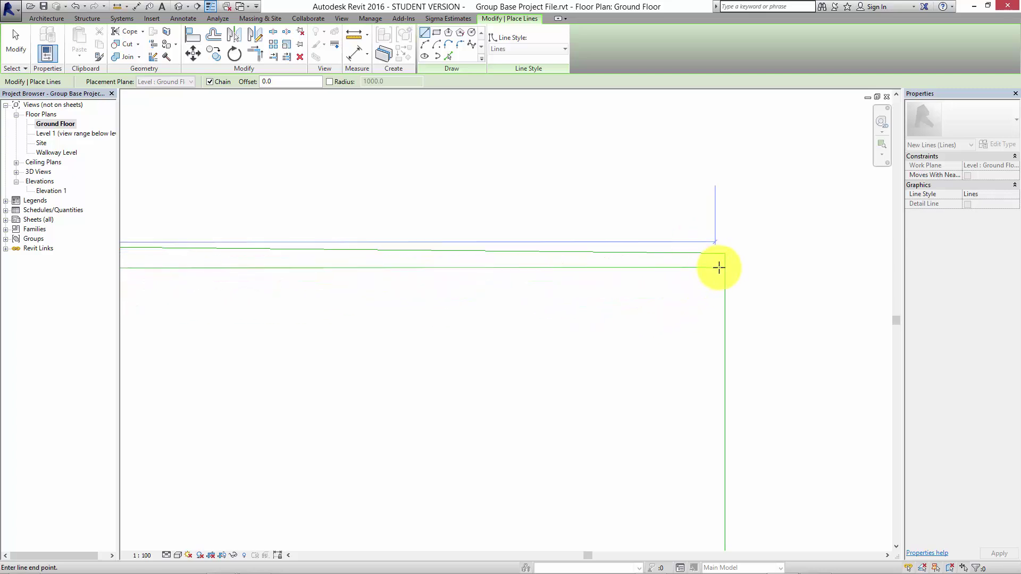
pyautogui.rightClick(679, 282)
pyautogui.moveTo(716, 331)
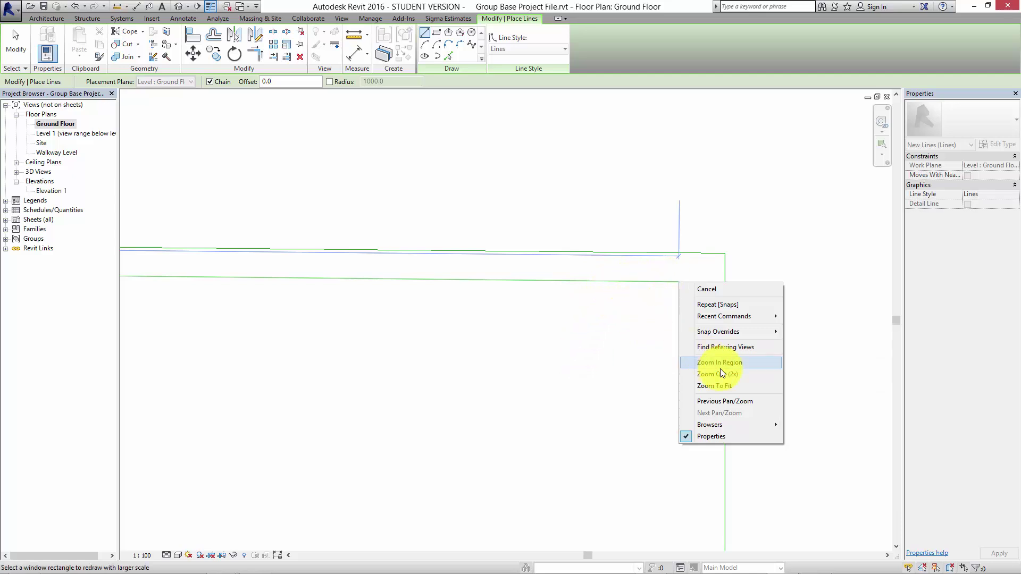
pyautogui.click(613, 342)
# Finish the model line as a short horizontal segment and a vertical one up to the outline's top edge
pyautogui.scroll(-3, 457, 306)
pyautogui.scroll(2, 317, 287)
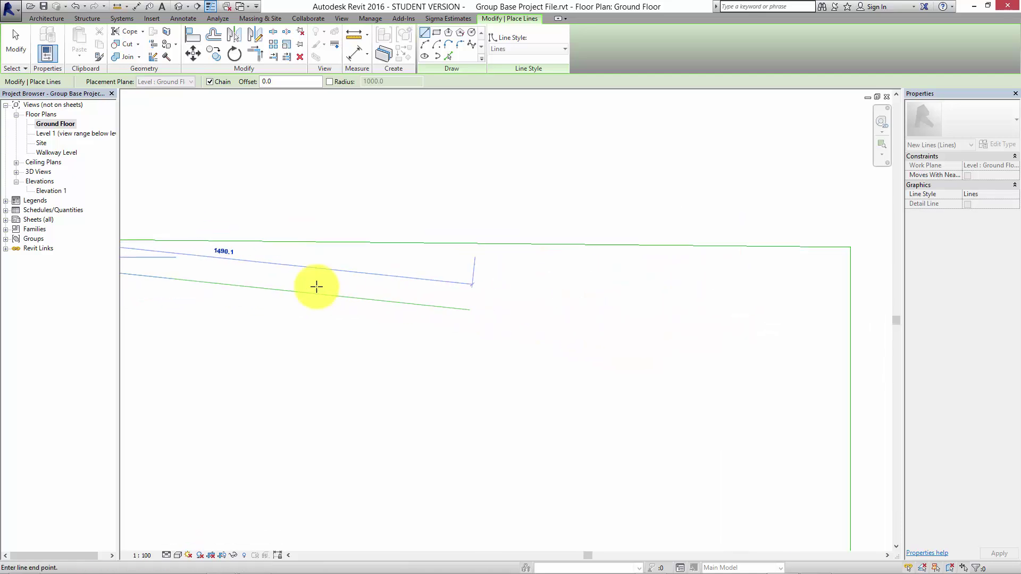
pyautogui.moveTo(316, 287); pyautogui.dragTo(647, 265, button='middle')
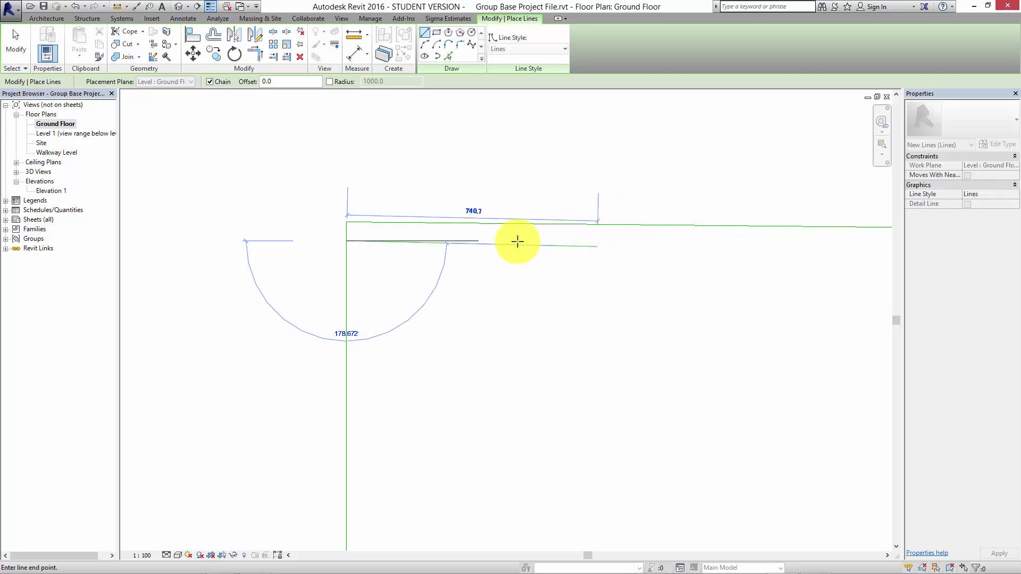
pyautogui.click(491, 240)
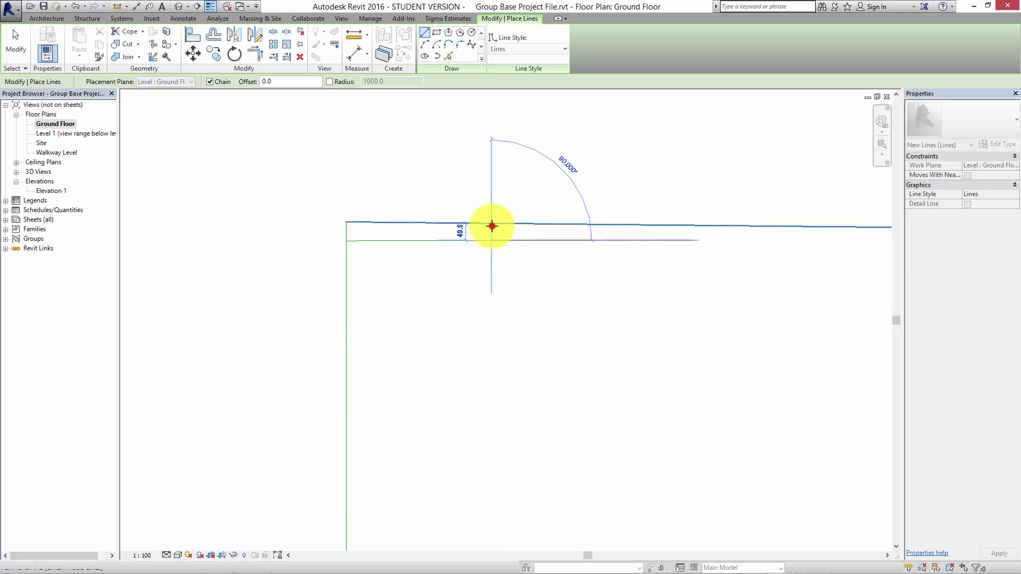
pyautogui.click(492, 226)
# Draw a horizontal line about 686 mm long inward from the outline's right edge near the upper-right corner, and close it up to the top edge
pyautogui.moveTo(482, 271); pyautogui.dragTo(322, 324, button='middle')
pyautogui.scroll(-2, 321, 324)
pyautogui.moveTo(713, 297); pyautogui.dragTo(560, 307, button='middle')
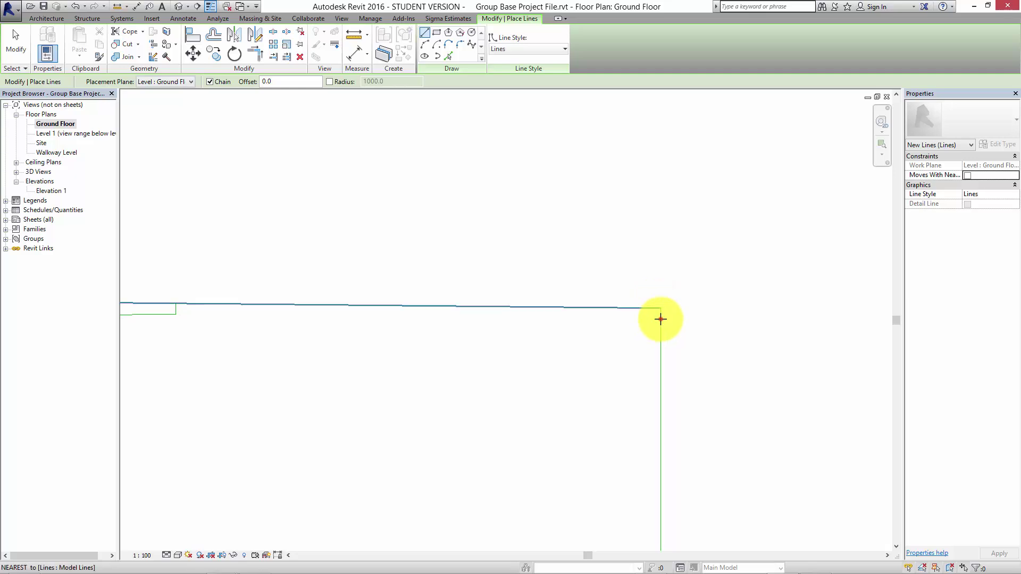
pyautogui.click(660, 319)
pyautogui.scroll(4, 522, 317)
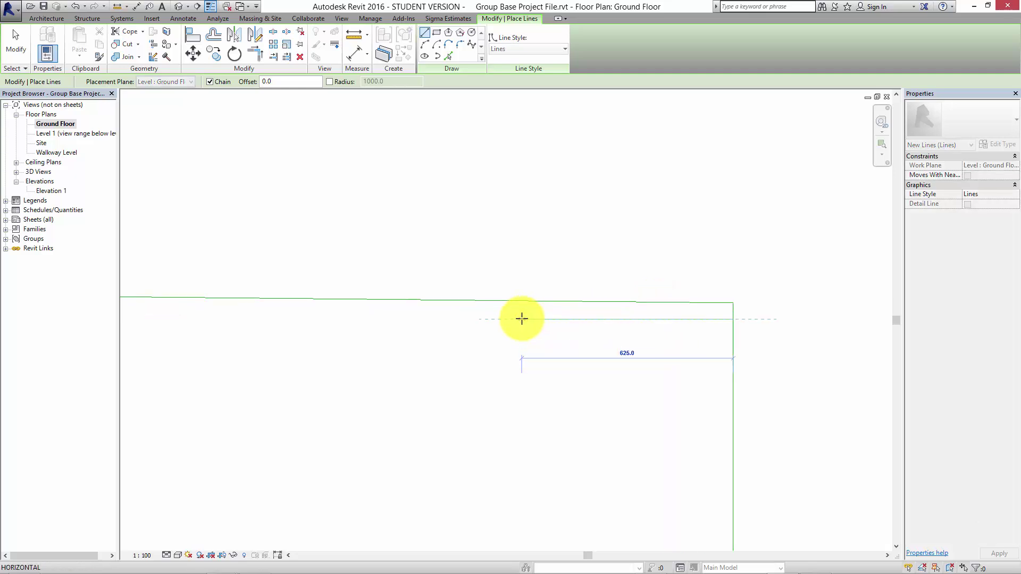
pyautogui.click(490, 314)
pyautogui.click(487, 294)
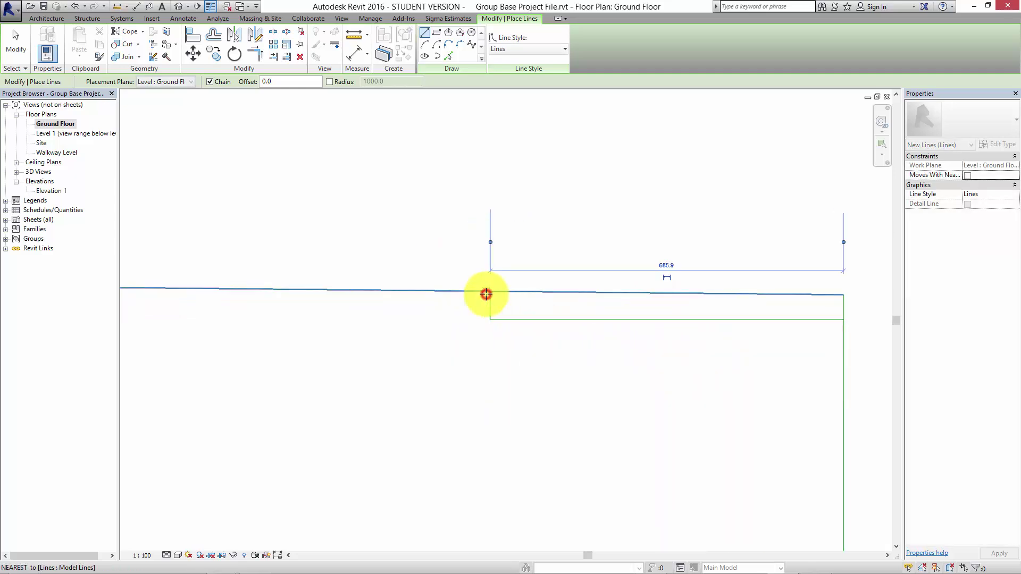
# Draw a small model line rectangle of about 180 by 168 mm inside the plot, below the end of the upper-left corner notch
pyautogui.scroll(-2, 481, 295)
pyautogui.moveTo(477, 315); pyautogui.dragTo(563, 208, button='middle')
pyautogui.scroll(-3, 561, 212)
pyautogui.scroll(-4, 544, 258)
pyautogui.moveTo(544, 261); pyautogui.dragTo(633, 199, button='middle')
pyautogui.scroll(-2, 635, 196)
pyautogui.moveTo(559, 239)
pyautogui.mouseDown(button='middle')
pyautogui.moveTo(522, 241)
pyautogui.moveTo(513, 206)
pyautogui.mouseUp(button='middle')
pyautogui.click(437, 33)
pyautogui.moveTo(490, 243)
pyautogui.mouseDown(button='middle')
pyautogui.moveTo(507, 232)
pyautogui.moveTo(490, 282)
pyautogui.mouseUp(button='middle')
pyautogui.click(465, 226)
pyautogui.click(485, 245)
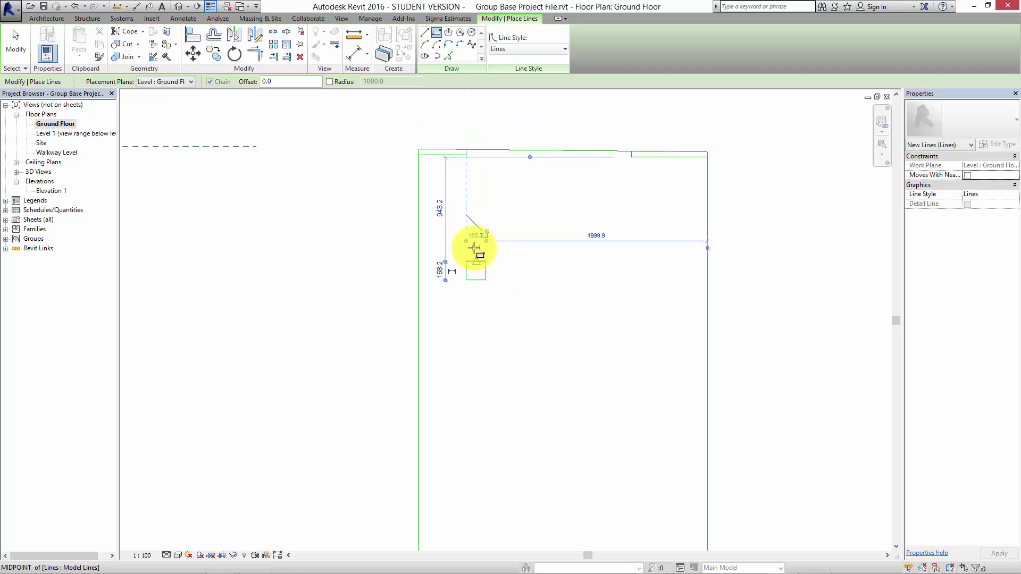
pyautogui.press('Escape')
pyautogui.press('Escape')
pyautogui.click(478, 258)
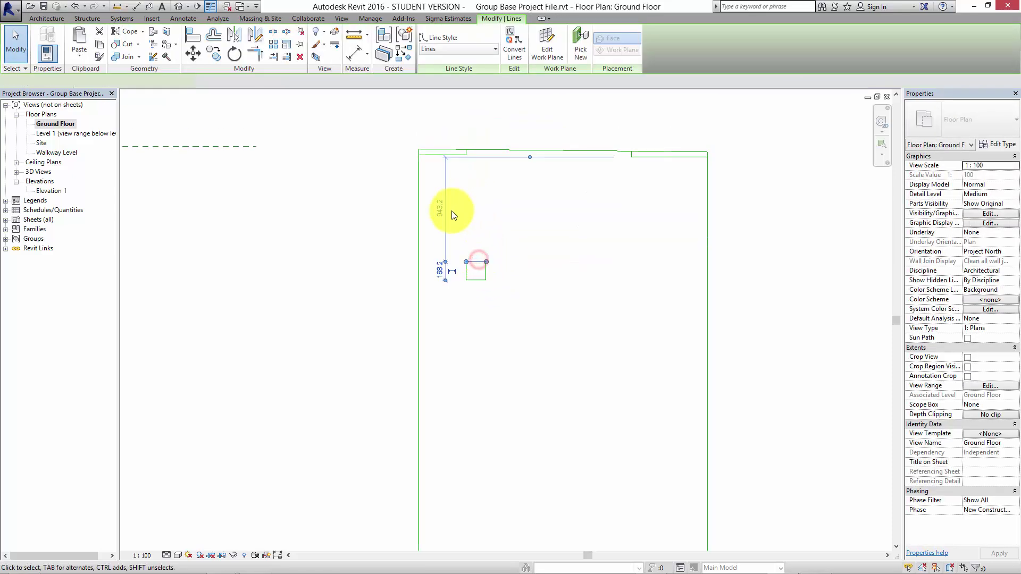
pyautogui.click(445, 215)
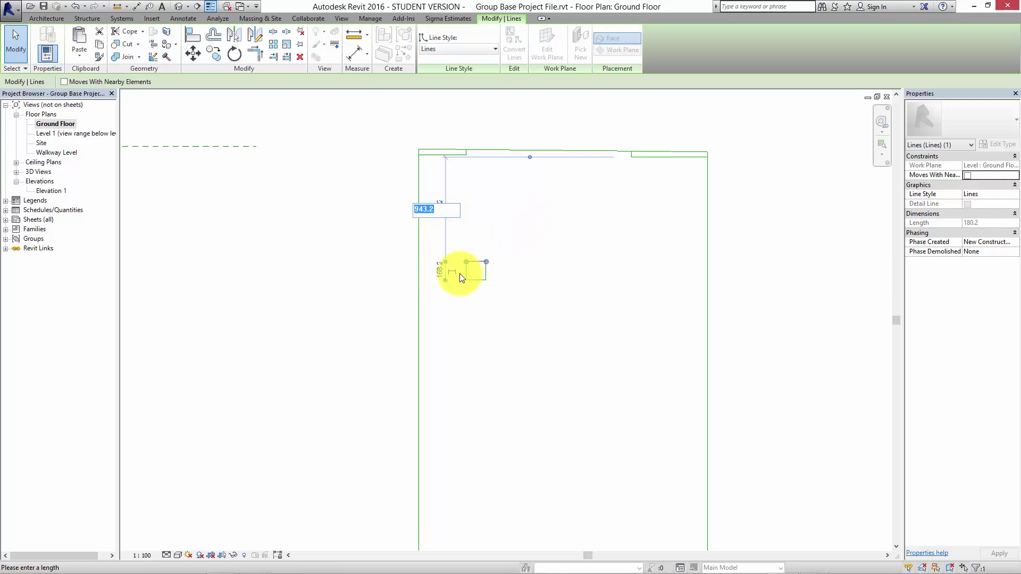
pyautogui.scroll(1, 459, 282)
pyautogui.press('Escape')
pyautogui.press('Escape')
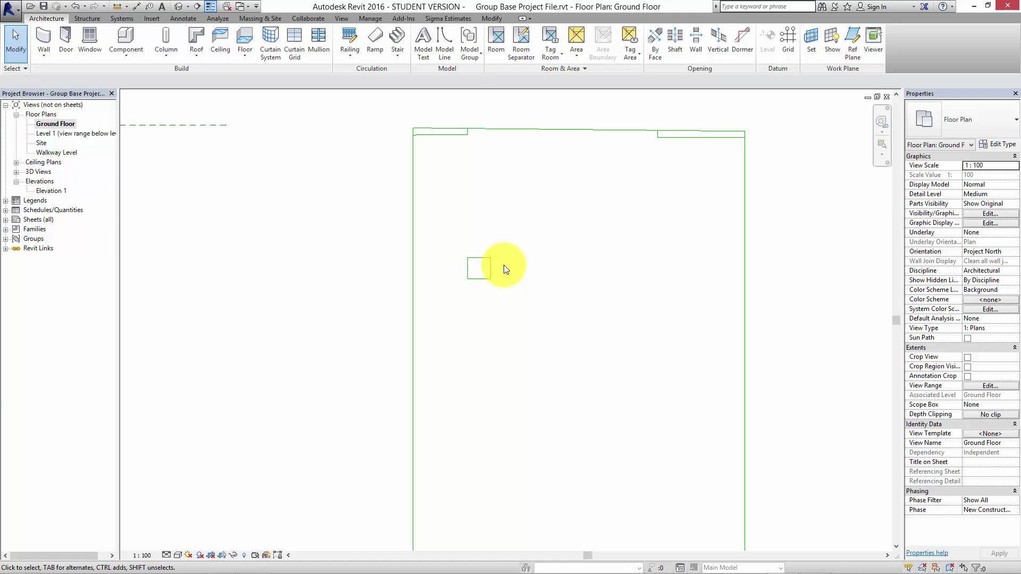
# Check the side lengths of the small rectangle inside the plot by selecting its individual lines
pyautogui.scroll(-1, 503, 265)
pyautogui.moveTo(555, 349); pyautogui.dragTo(527, 216, button='middle')
pyautogui.scroll(-2, 560, 269)
pyautogui.moveTo(559, 268); pyautogui.dragTo(563, 303, button='middle')
pyautogui.scroll(3, 497, 251)
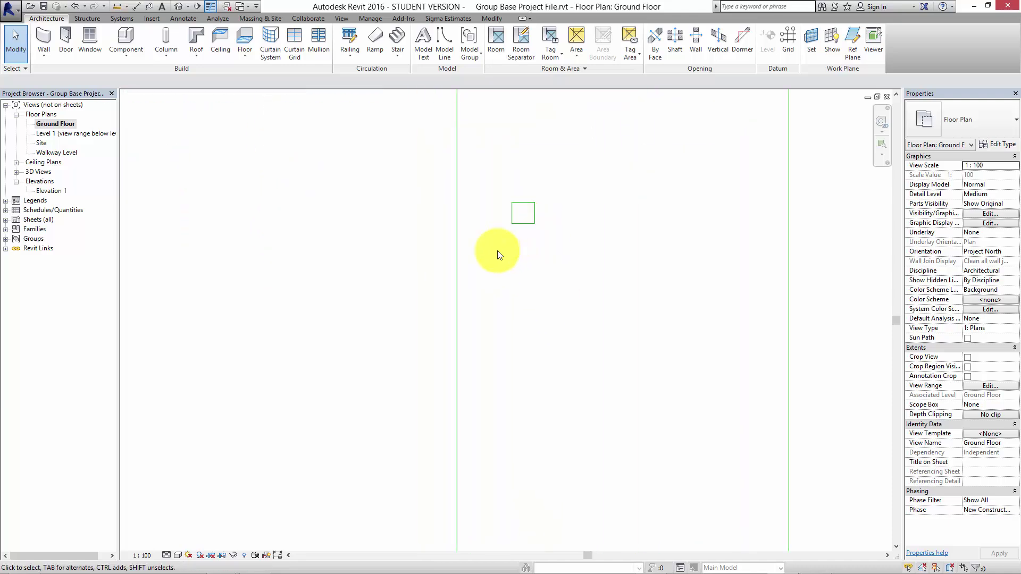
pyautogui.click(550, 210)
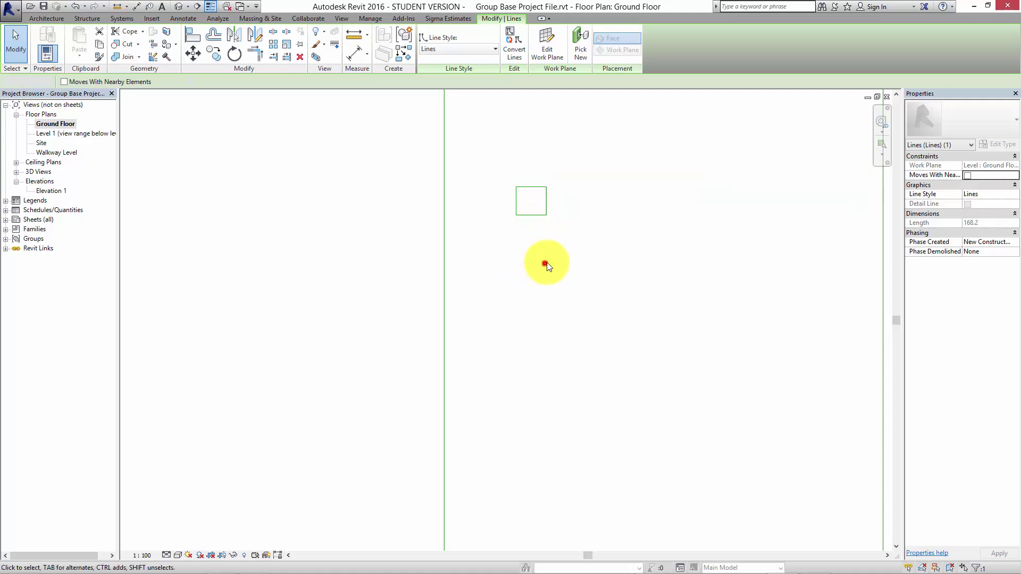
pyautogui.click(545, 263)
pyautogui.click(538, 216)
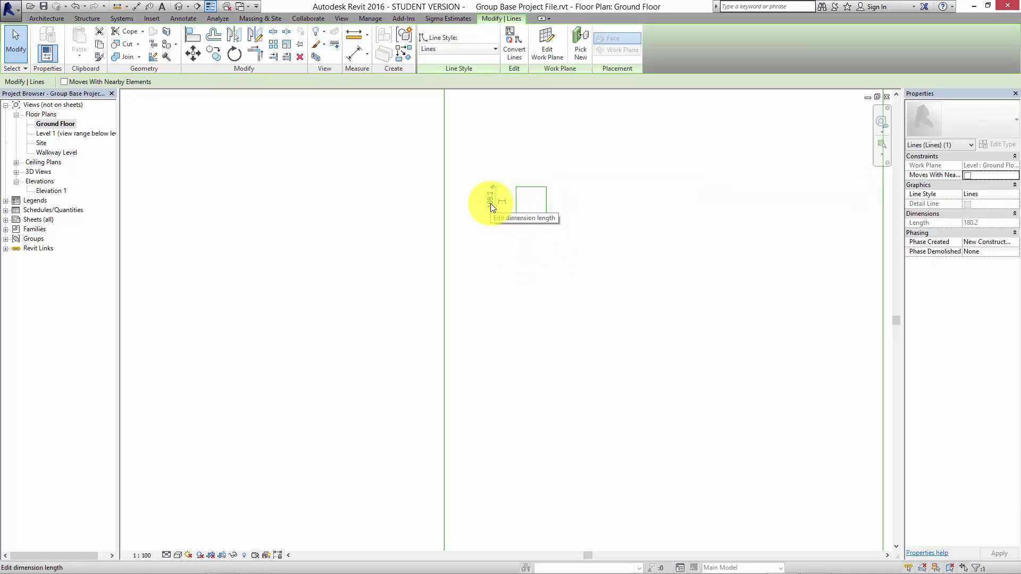
pyautogui.click(638, 380)
# Copy the small rectangle horizontally towards the plot's right edge, with the Multiple option enabled
pyautogui.scroll(-3, 611, 329)
pyautogui.moveTo(612, 329); pyautogui.dragTo(566, 405, button='middle')
pyautogui.scroll(-1, 566, 404)
pyautogui.moveTo(567, 394); pyautogui.dragTo(585, 326, button='middle')
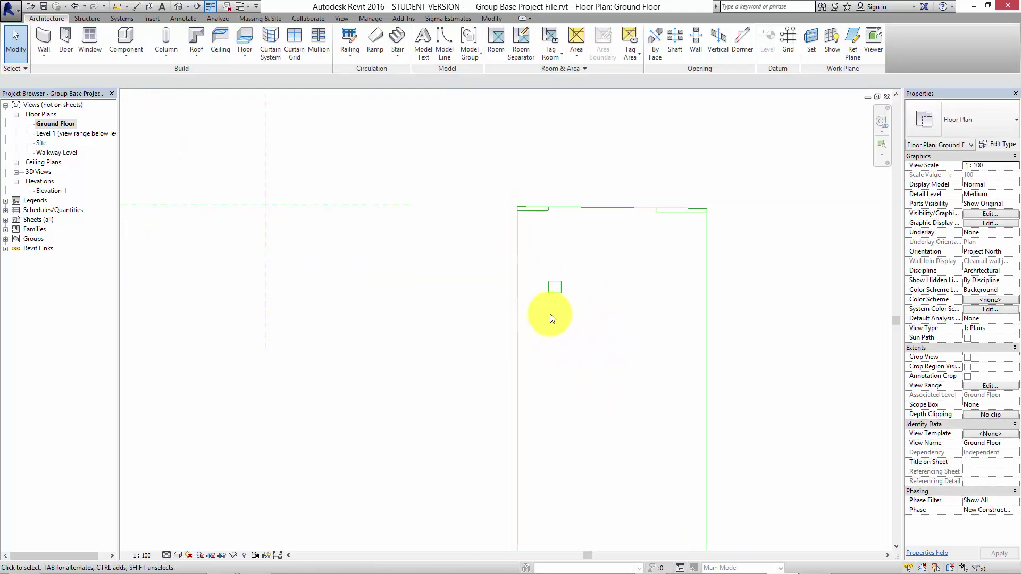
pyautogui.moveTo(576, 256); pyautogui.dragTo(576, 256)
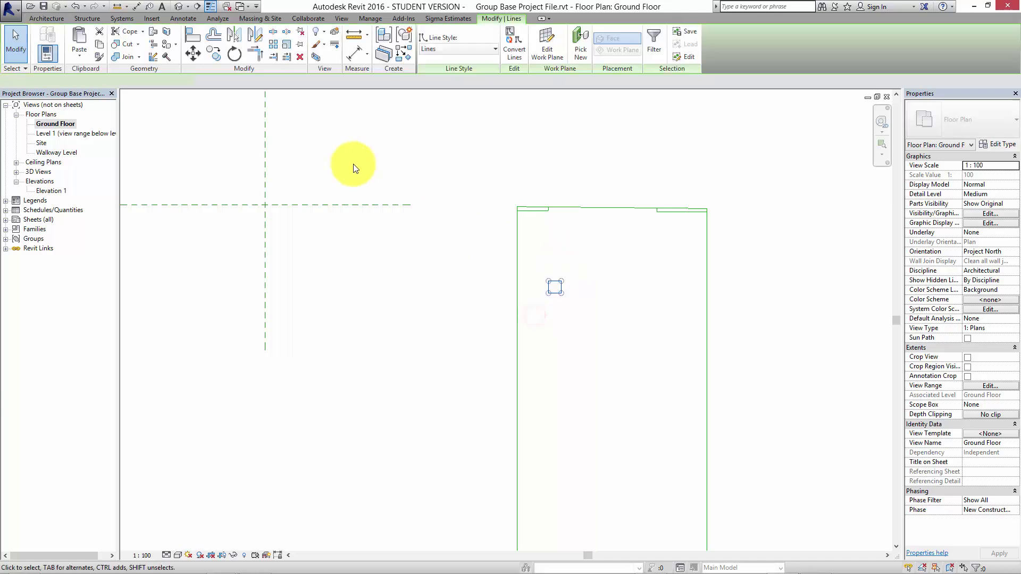
pyautogui.click(208, 57)
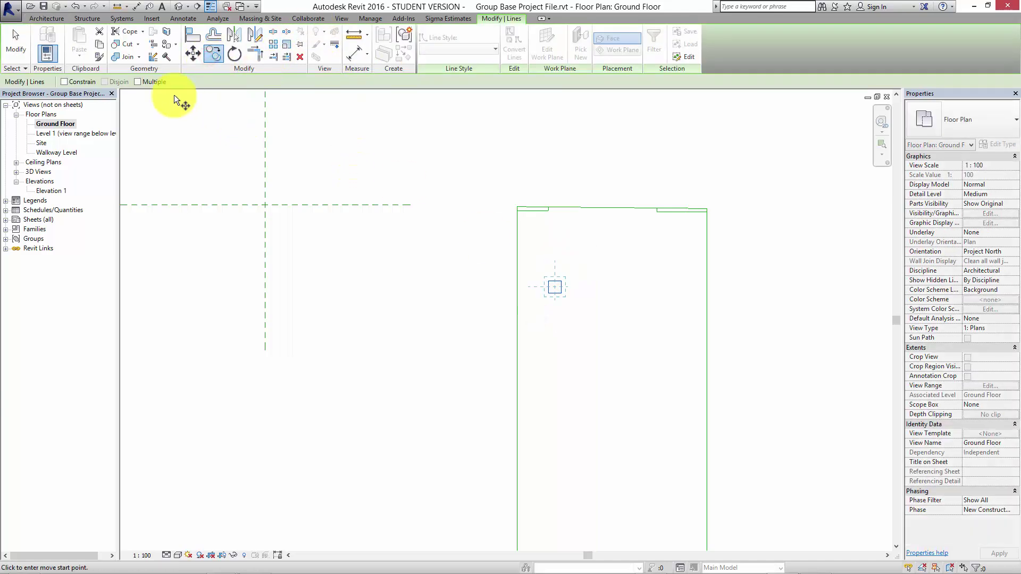
pyautogui.click(139, 82)
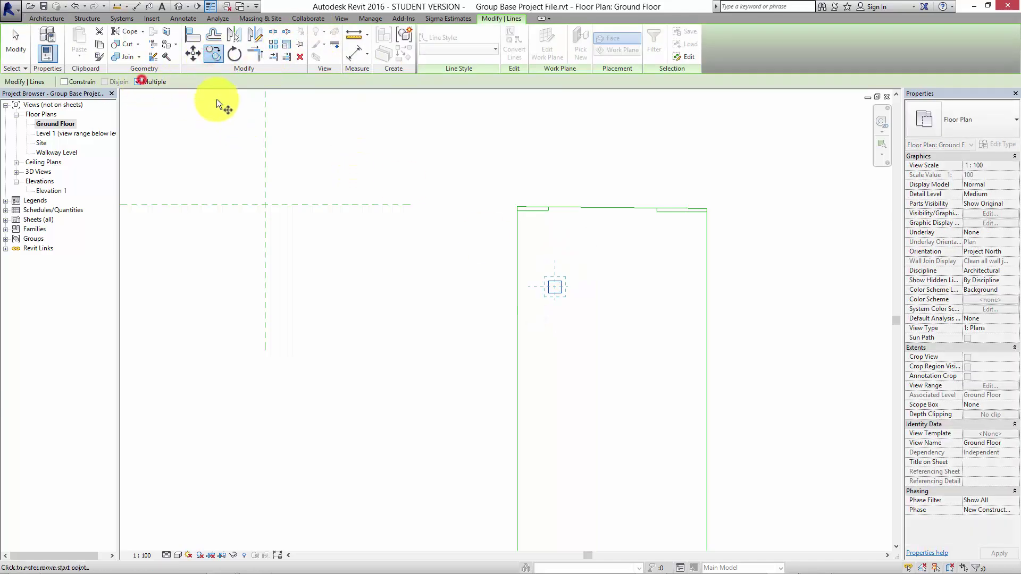
pyautogui.click(553, 287)
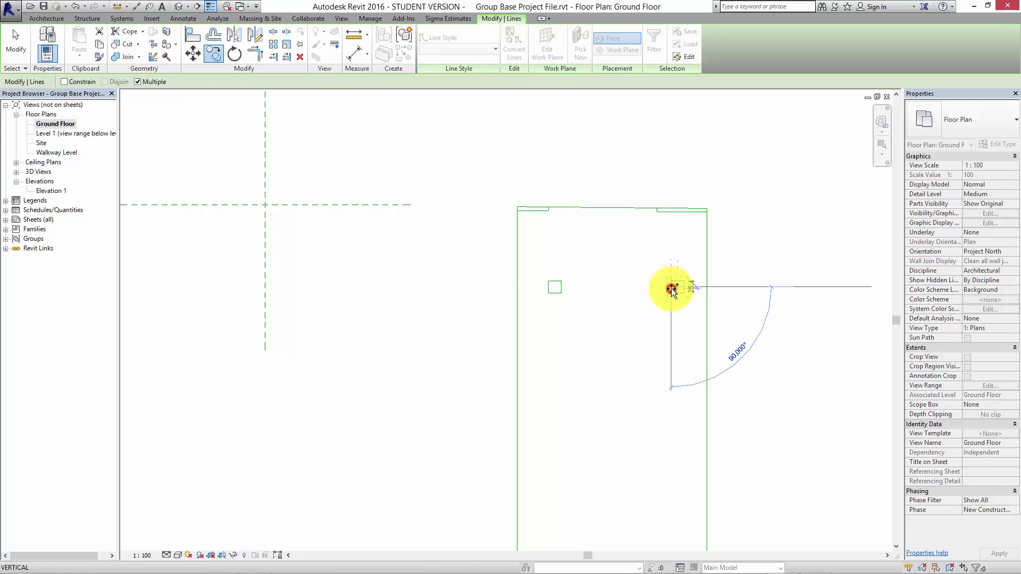
pyautogui.click(671, 288)
pyautogui.press('Escape')
# Copy both small rectangles straight down to a matching position near the plot's bottom edge
pyautogui.moveTo(453, 352); pyautogui.dragTo(729, 244)
pyautogui.click(213, 53)
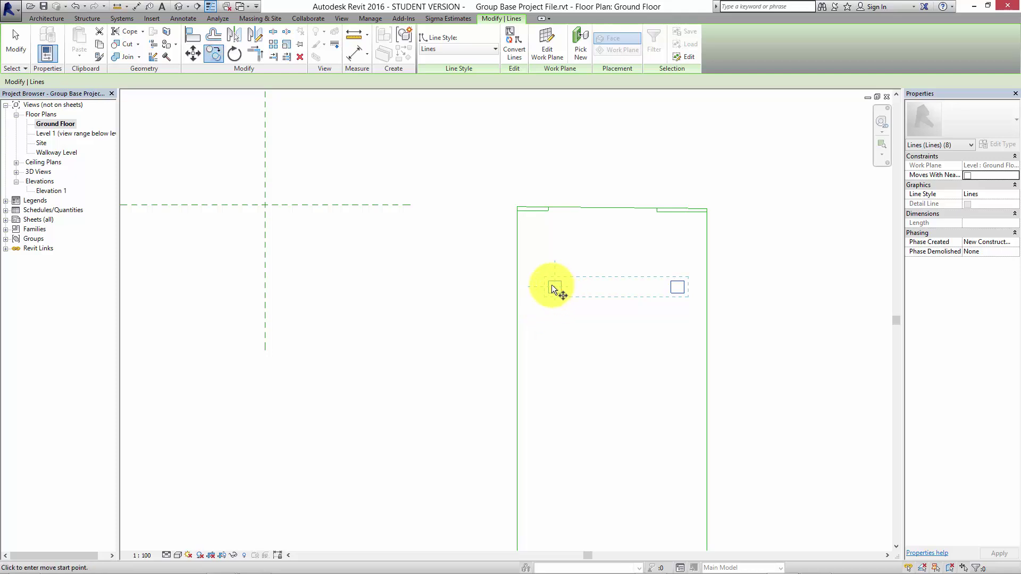
pyautogui.click(553, 287)
pyautogui.moveTo(556, 339); pyautogui.dragTo(551, 107, button='middle')
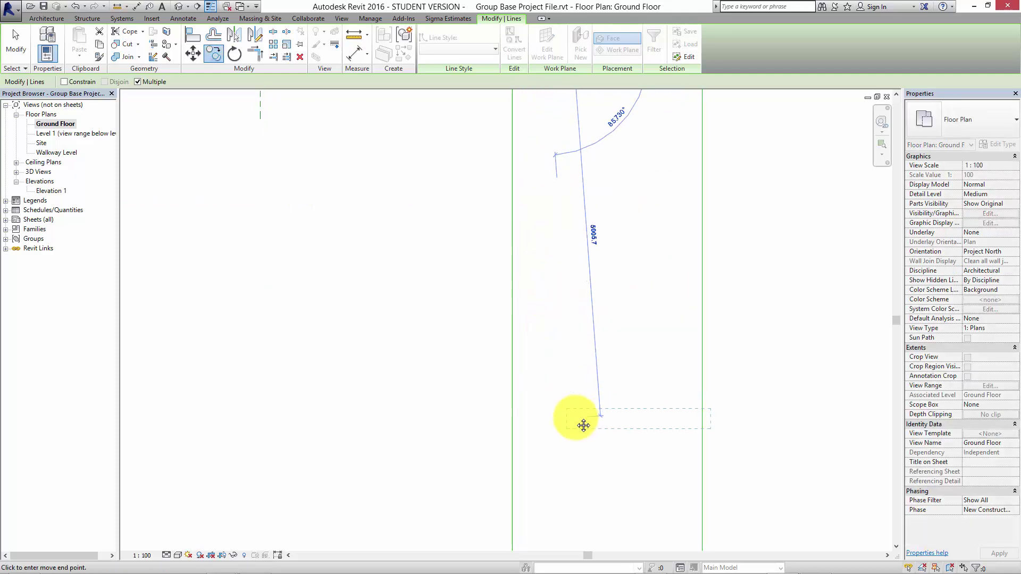
pyautogui.moveTo(583, 426); pyautogui.dragTo(577, 268, button='middle')
pyautogui.scroll(-2, 578, 271)
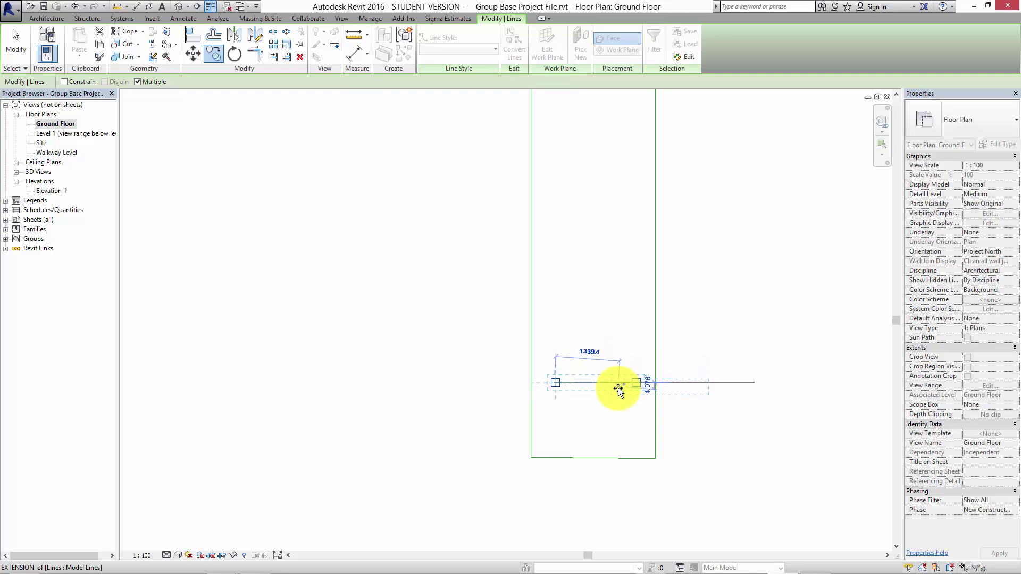
pyautogui.press('Escape')
pyautogui.press('Escape')
# Draw a horizontal model line about 605 mm long from the plot's left edge near the lower-left corner, and close it down to the bottom edge
pyautogui.scroll(-3, 606, 391)
pyautogui.moveTo(601, 165); pyautogui.dragTo(603, 68, button='middle')
pyautogui.scroll(3, 573, 348)
pyautogui.scroll(2, 603, 325)
pyautogui.moveTo(603, 326); pyautogui.dragTo(598, 383, button='middle')
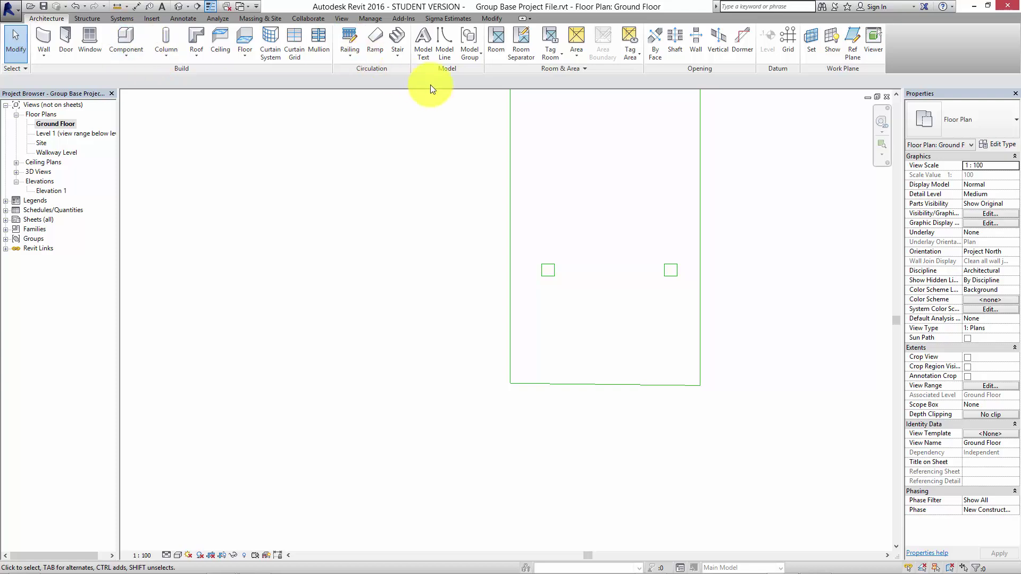
pyautogui.click(446, 47)
pyautogui.click(512, 374)
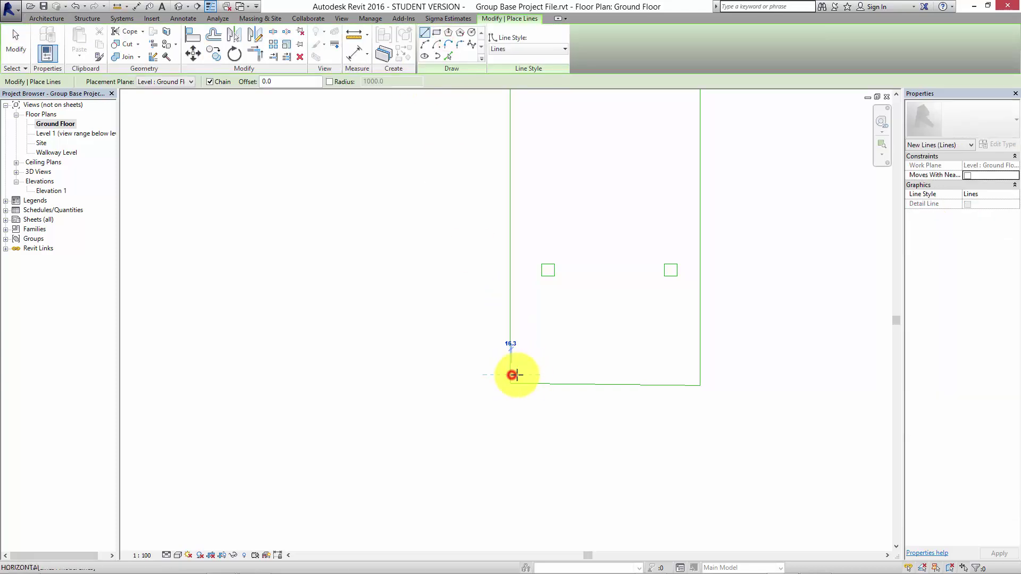
pyautogui.scroll(4, 553, 379)
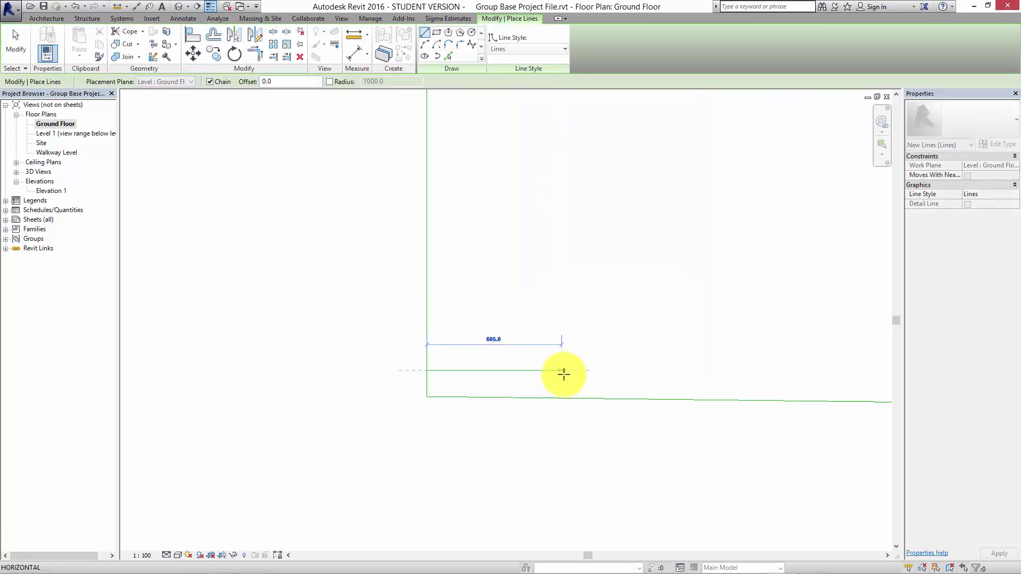
pyautogui.click(565, 374)
pyautogui.scroll(-2, 665, 361)
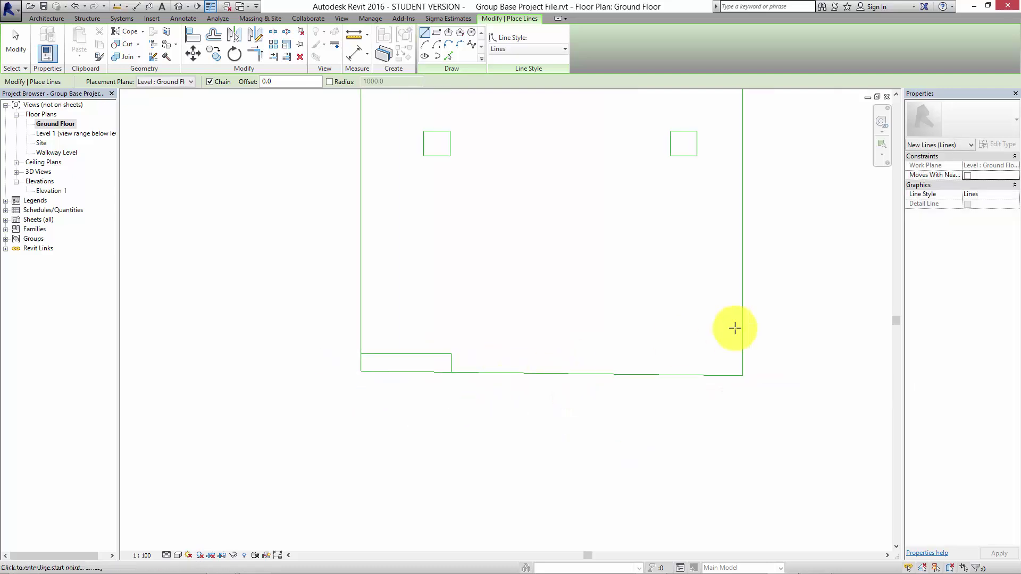
# Draw a horizontal line about 758 mm long from the plot's right edge near the lower-right corner, and close it down to the bottom edge
pyautogui.click(745, 355)
pyautogui.click(631, 354)
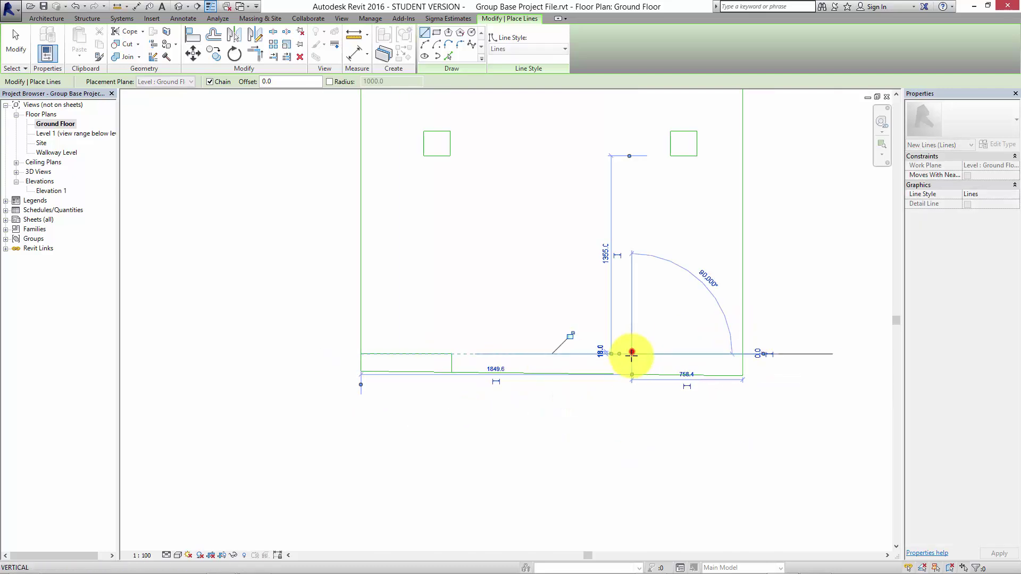
pyautogui.press('Escape')
pyautogui.scroll(-5, 575, 287)
pyautogui.press('Escape')
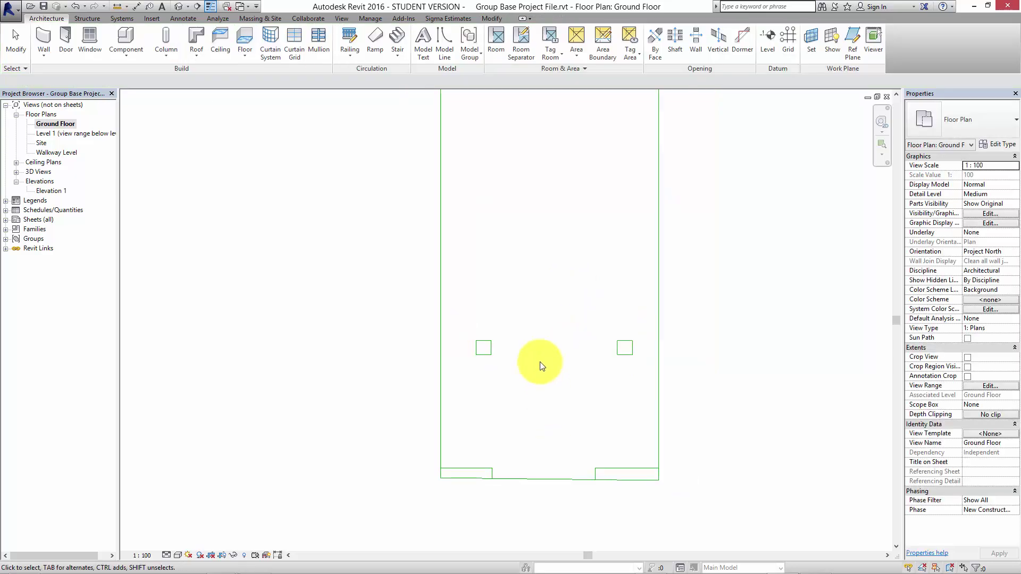
# Examine the drawn plot in the default 3D view and the project levels in the Elevation 1 view
pyautogui.moveTo(514, 293); pyautogui.dragTo(492, 385, button='middle')
pyautogui.scroll(-1, 492, 385)
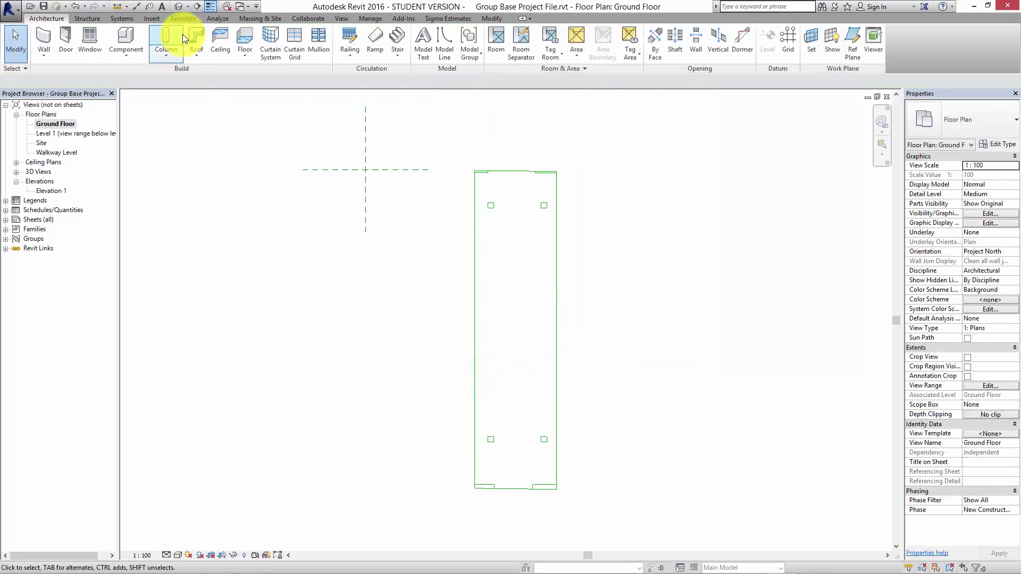
pyautogui.click(176, 7)
pyautogui.scroll(-2, 372, 383)
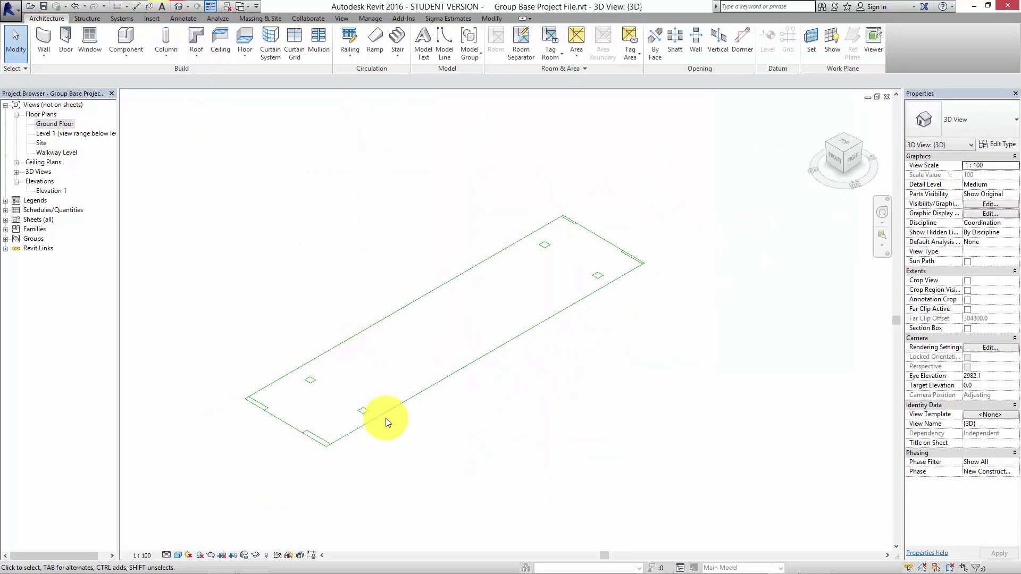
pyautogui.moveTo(388, 417)
pyautogui.keyDown('shift'); pyautogui.mouseDown(button='middle')
pyautogui.moveTo(415, 446)
pyautogui.moveTo(365, 337)
pyautogui.moveTo(520, 401)
pyautogui.moveTo(588, 335)
pyautogui.moveTo(414, 426)
pyautogui.moveTo(425, 429)
pyautogui.moveTo(418, 323)
pyautogui.moveTo(406, 410)
pyautogui.mouseUp(button='middle'); pyautogui.keyUp('shift')
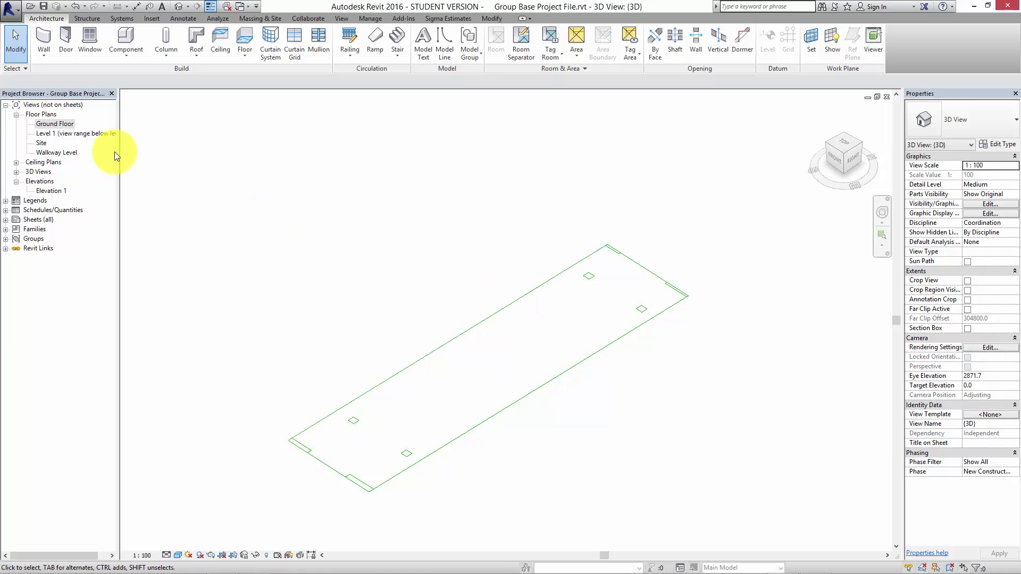
pyautogui.doubleClick(47, 190)
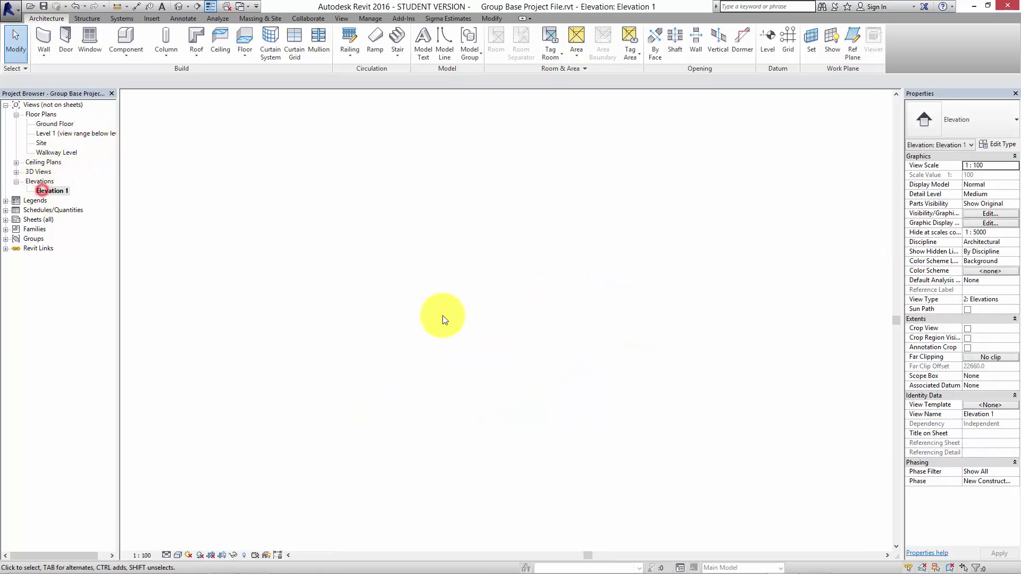
pyautogui.moveTo(419, 369); pyautogui.dragTo(378, 374, button='middle')
pyautogui.scroll(-2, 378, 373)
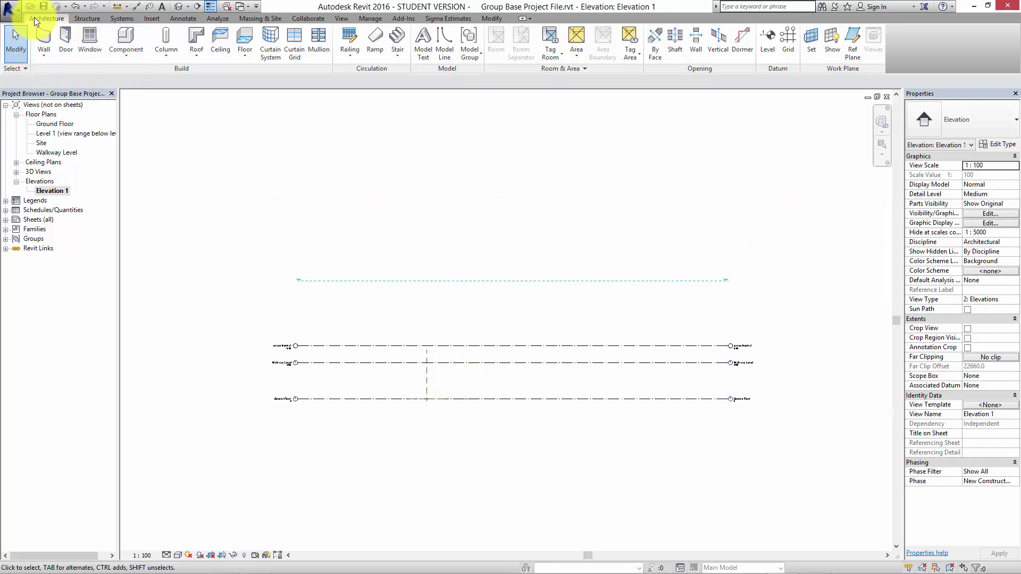
# Save the group base project and close all of its open views
pyautogui.click(44, 7)
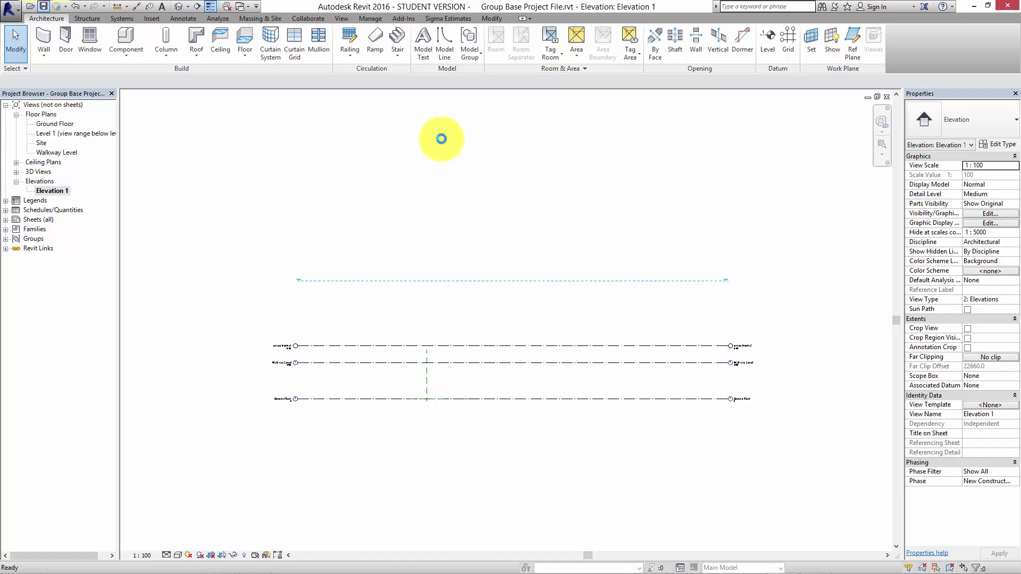
pyautogui.click(887, 97)
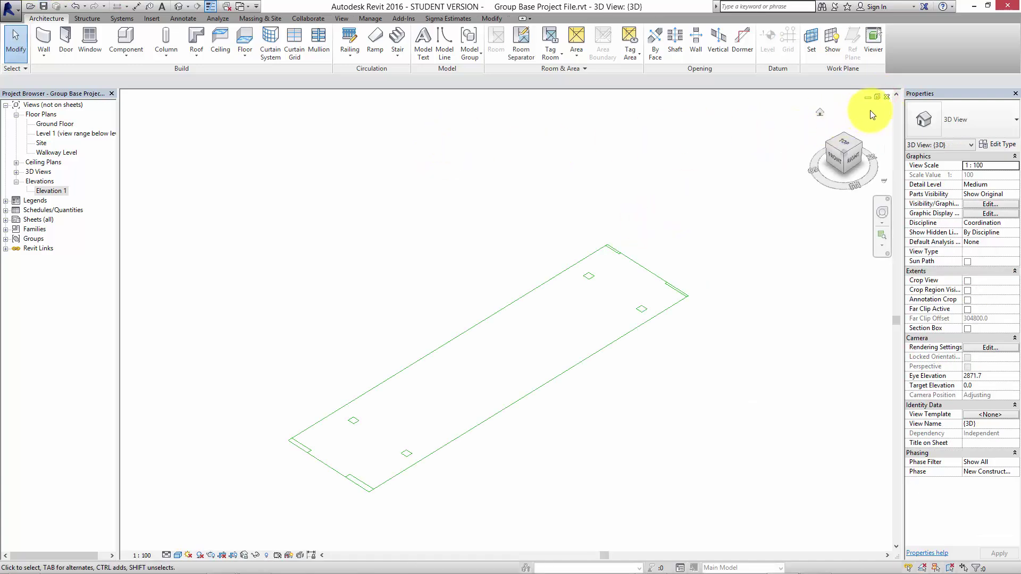
pyautogui.click(887, 98)
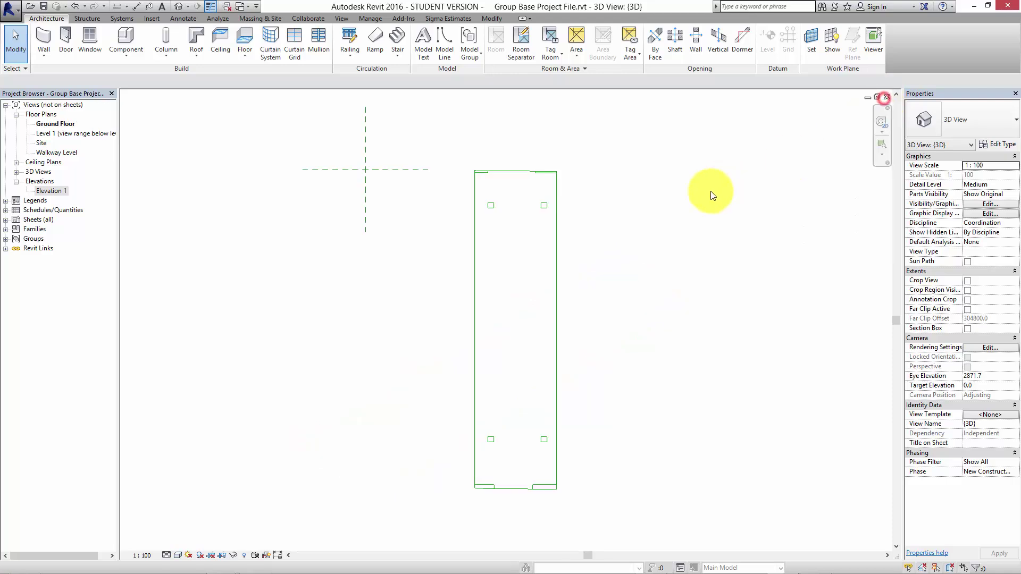
pyautogui.click(888, 97)
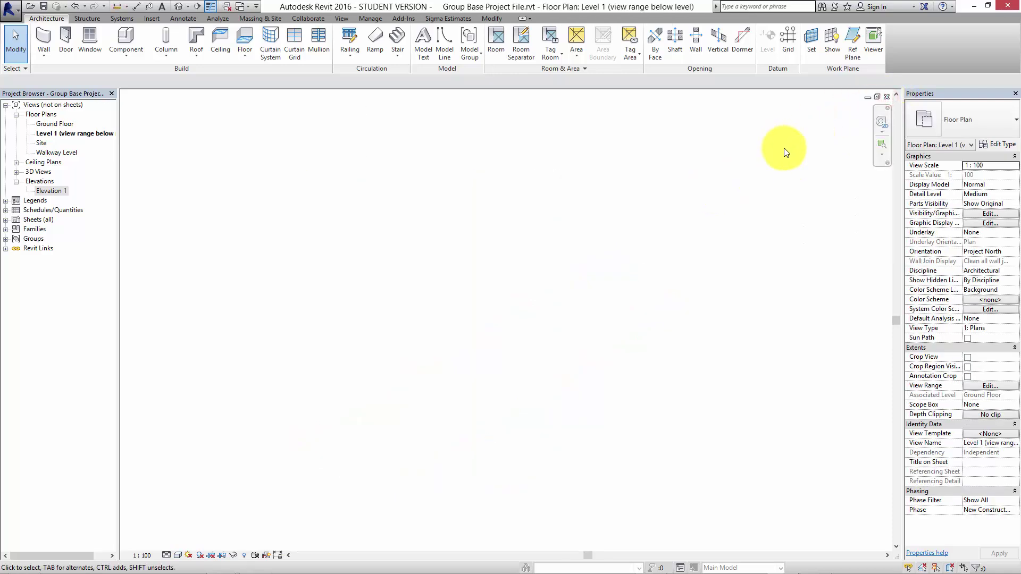
pyautogui.click(887, 97)
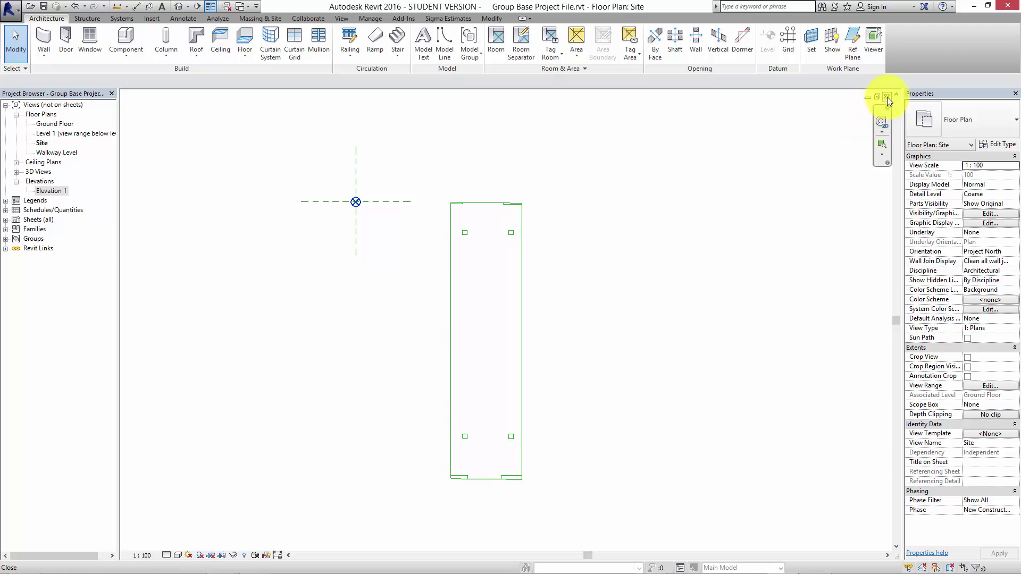
pyautogui.click(887, 97)
pyautogui.click(887, 97)
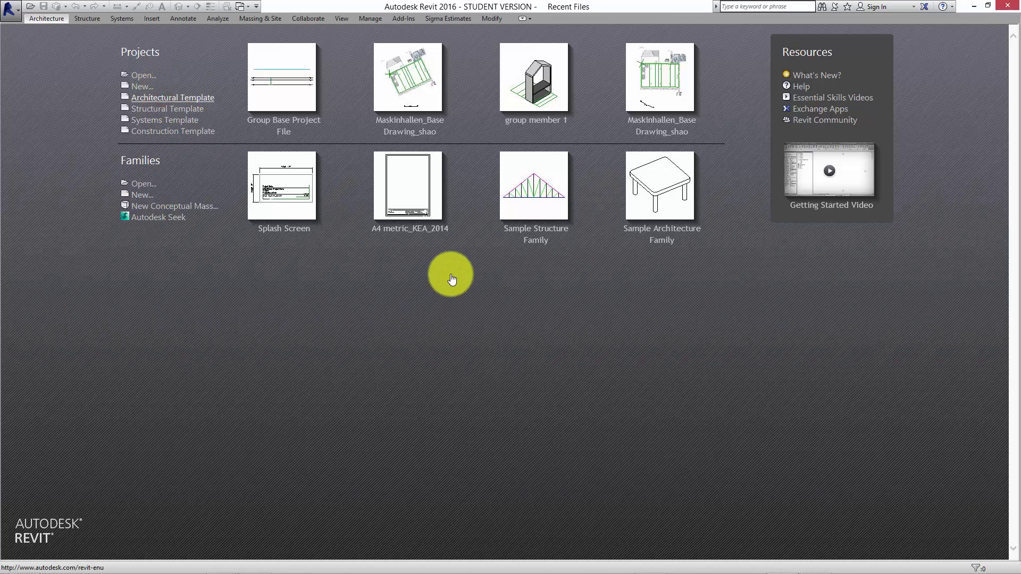
# Create a new project from the Architectural Template and open its Site floor plan
pyautogui.click(204, 98)
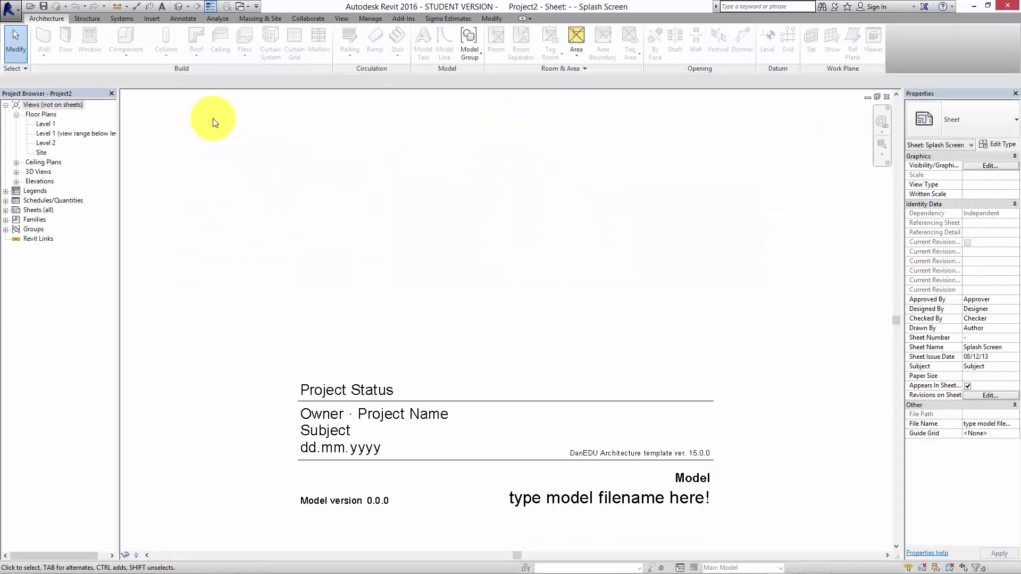
pyautogui.doubleClick(41, 151)
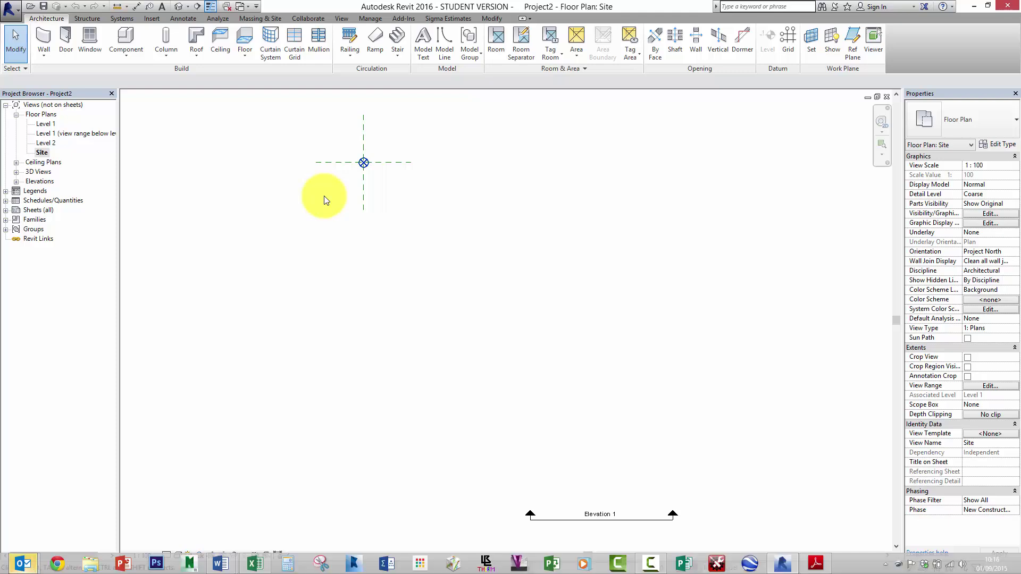
pyautogui.click(376, 273)
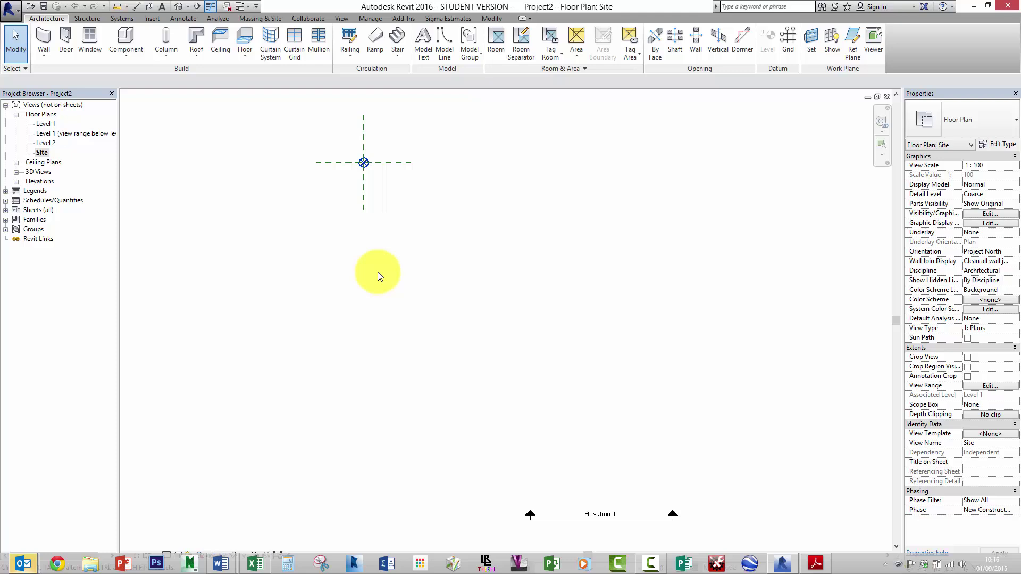
# Link the Revit model Maskinhallen_Base Drawing_shao.rvt from the Desktop with Auto - Origin to Origin positioning
pyautogui.click(149, 18)
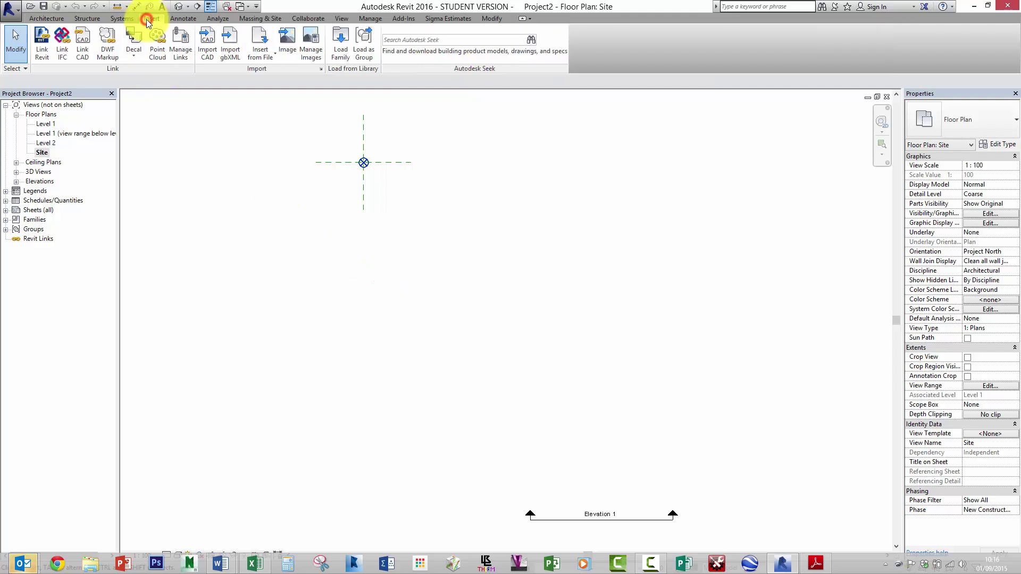
pyautogui.click(42, 53)
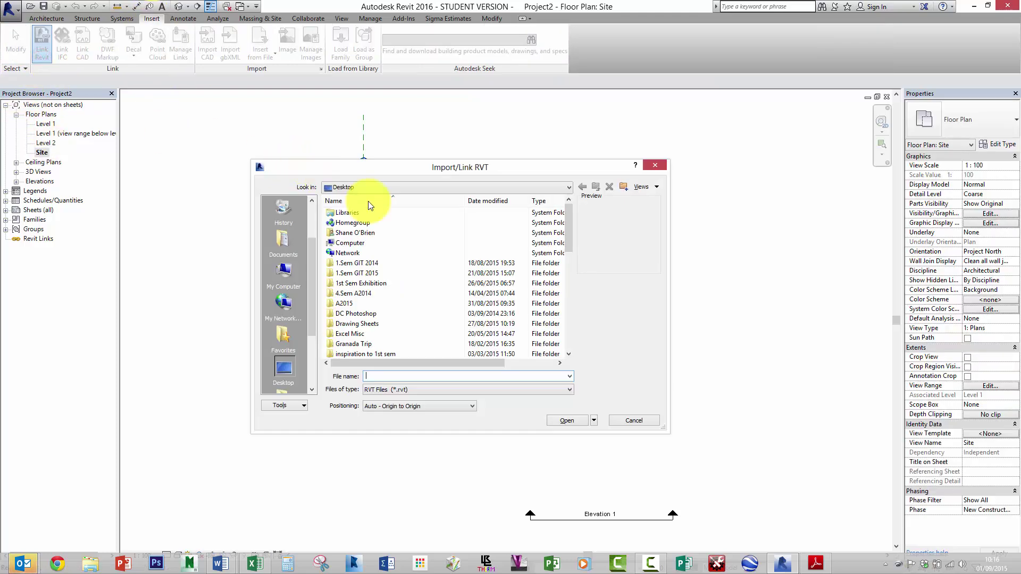
pyautogui.moveTo(569, 215); pyautogui.dragTo(576, 321)
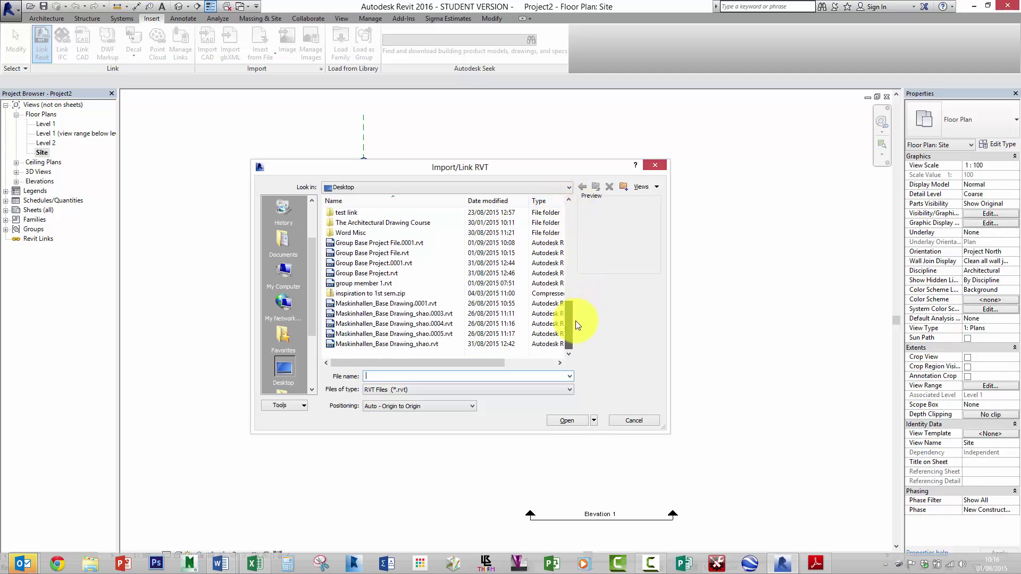
pyautogui.click(385, 344)
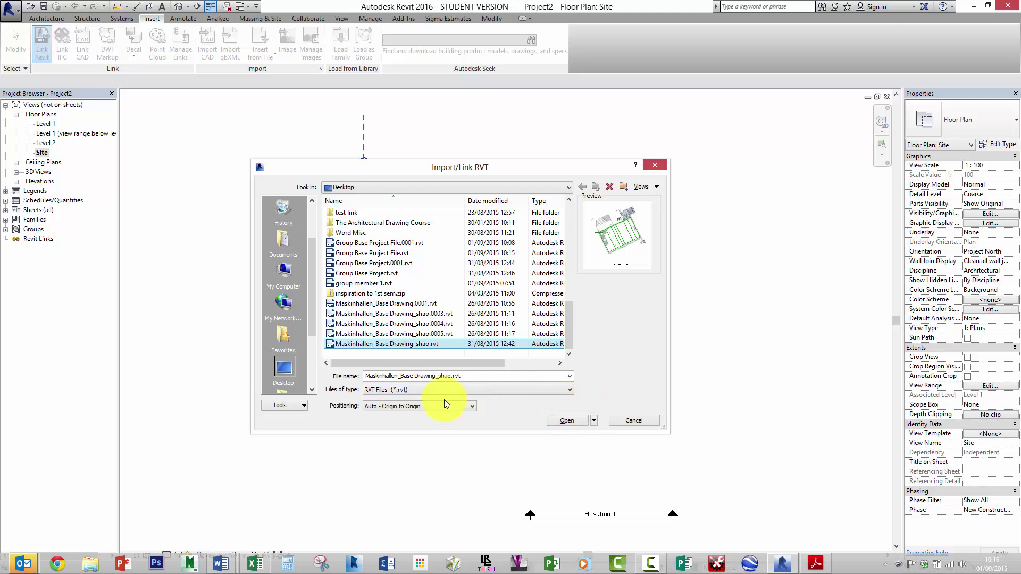
pyautogui.click(571, 420)
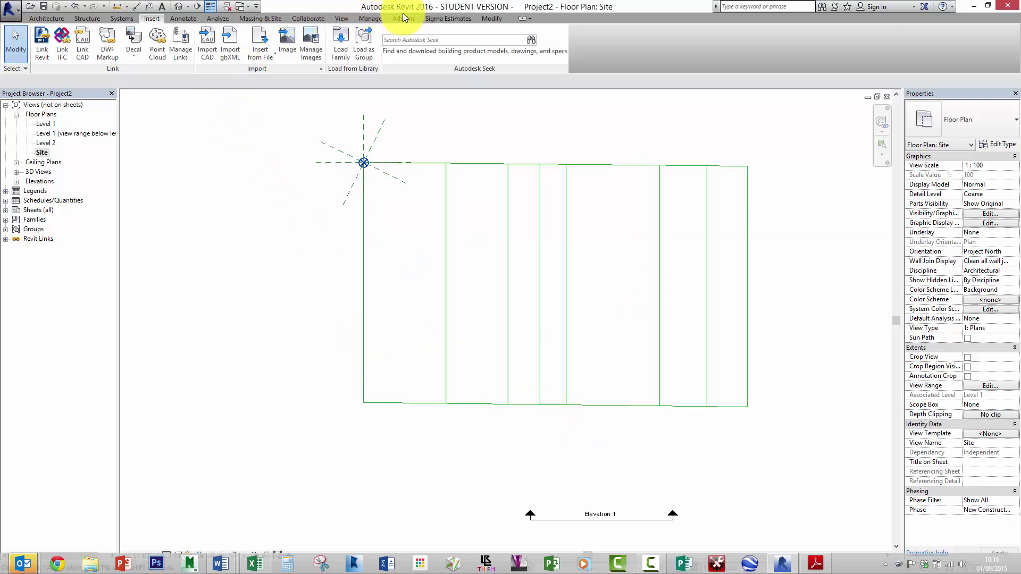
# Acquire the shared coordinates from the linked base drawing and select the project base point to inspect its position and angle to true north
pyautogui.click(364, 18)
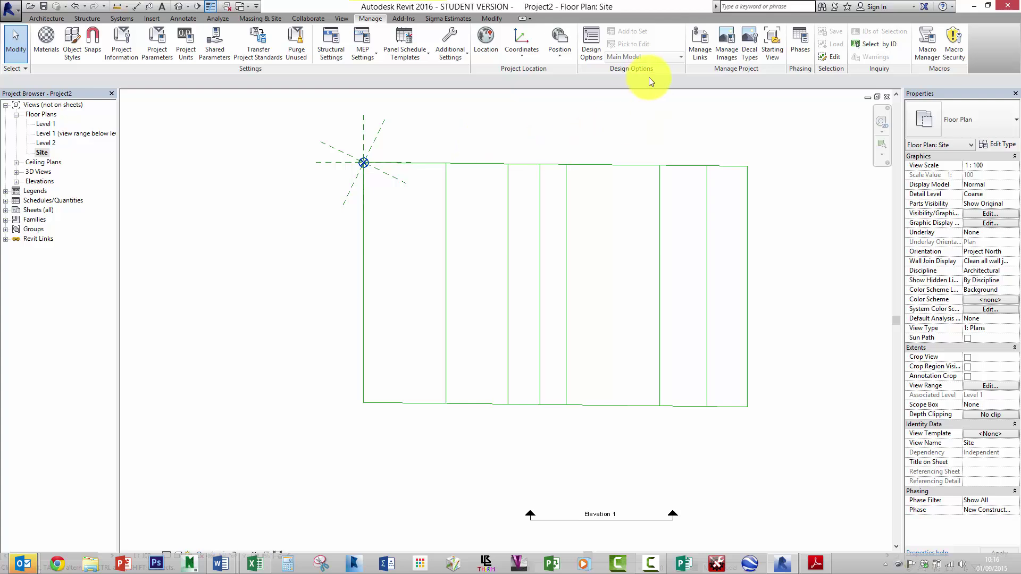
pyautogui.click(531, 59)
pyautogui.click(519, 100)
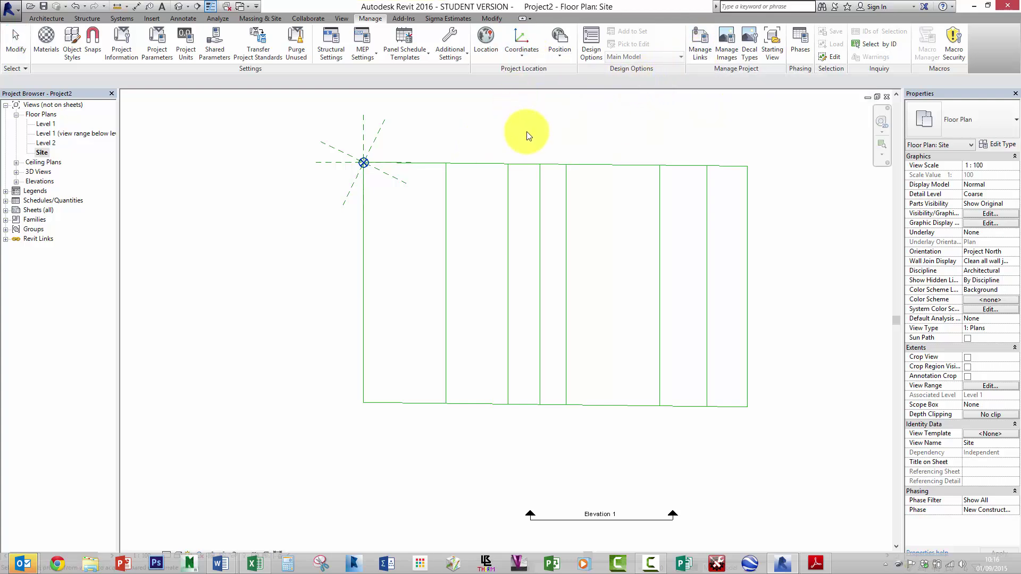
pyautogui.click(536, 165)
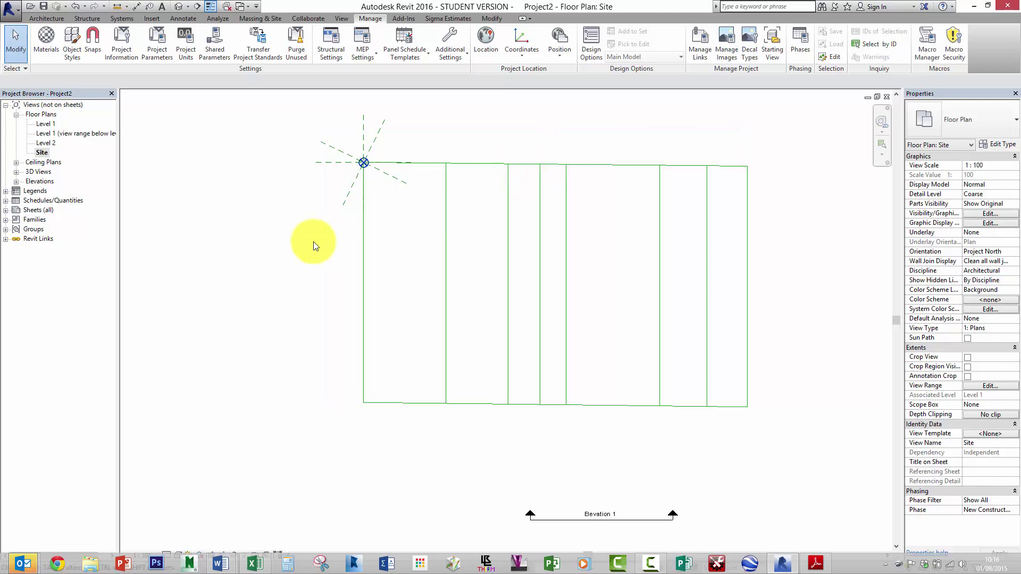
pyautogui.moveTo(223, 242); pyautogui.dragTo(395, 136)
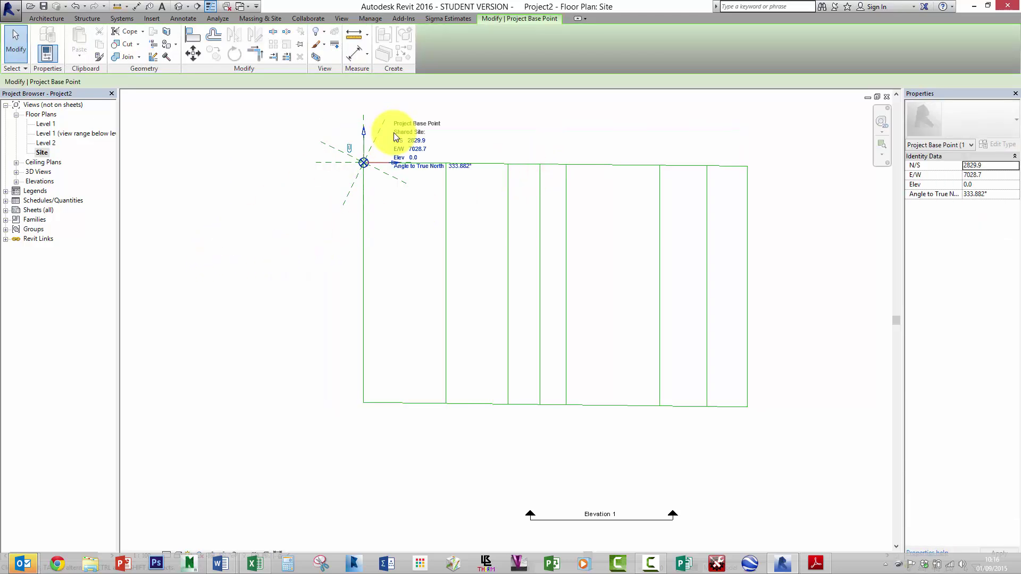
pyautogui.scroll(3, 421, 149)
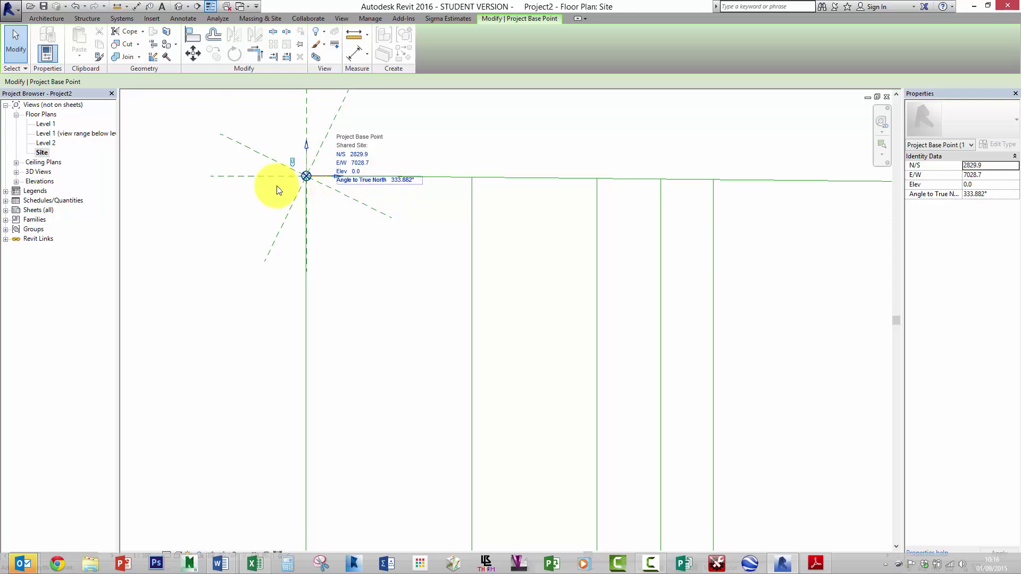
pyautogui.scroll(-5, 276, 190)
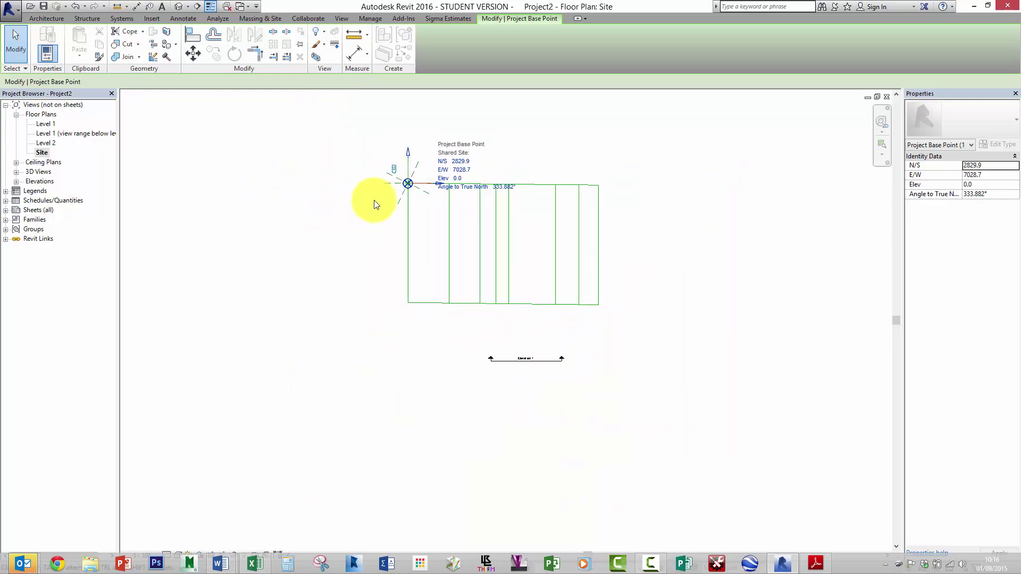
pyautogui.moveTo(376, 205); pyautogui.dragTo(405, 281, button='middle')
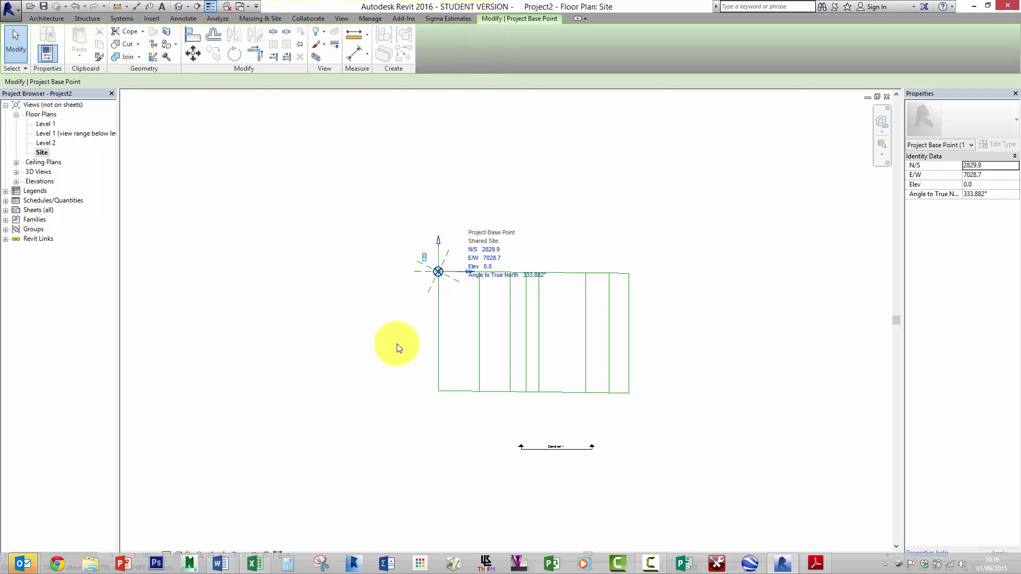
pyautogui.moveTo(397, 346); pyautogui.dragTo(399, 357, button='middle')
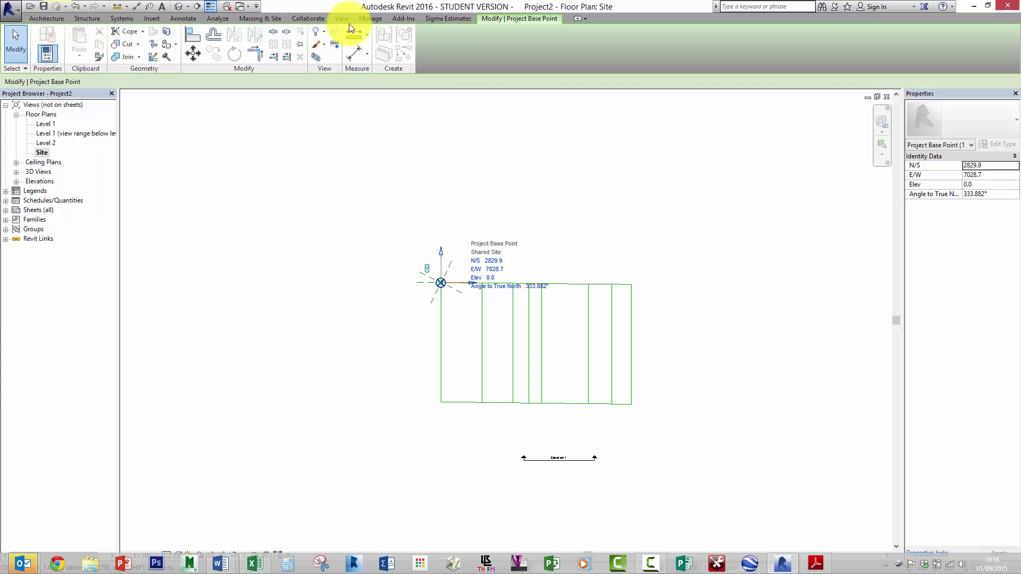
# Unload the Maskinhallen base drawing link from the project
pyautogui.click(373, 17)
pyautogui.click(701, 49)
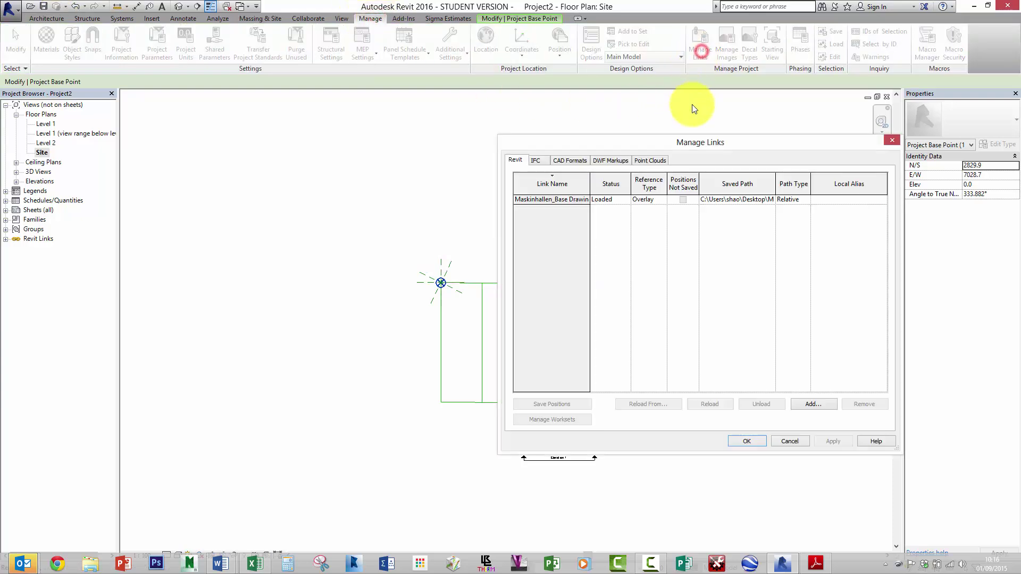
pyautogui.click(569, 199)
pyautogui.click(757, 408)
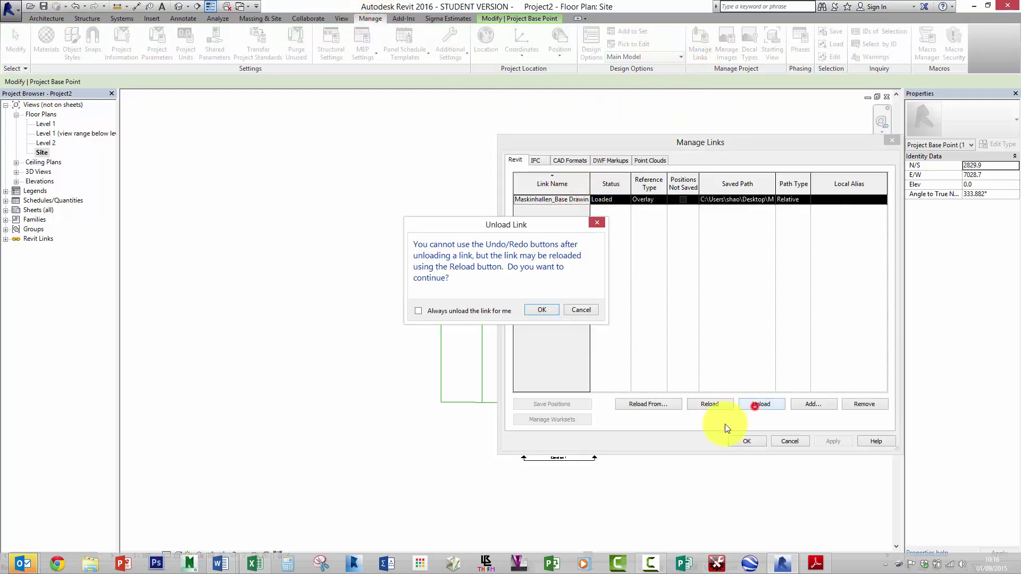
pyautogui.click(534, 309)
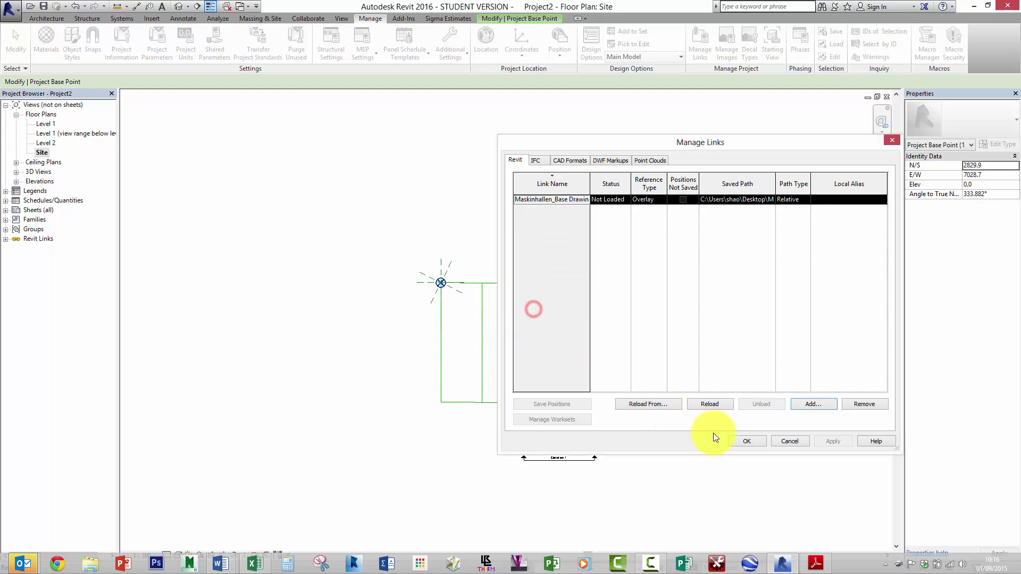
pyautogui.click(747, 441)
pyautogui.click(650, 562)
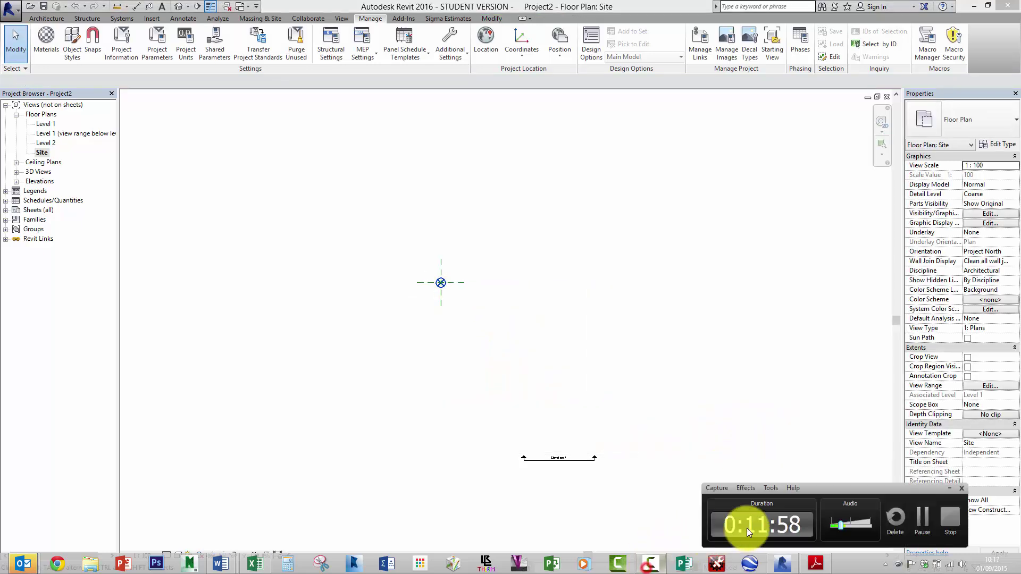
pyautogui.click(919, 523)
pyautogui.click(659, 414)
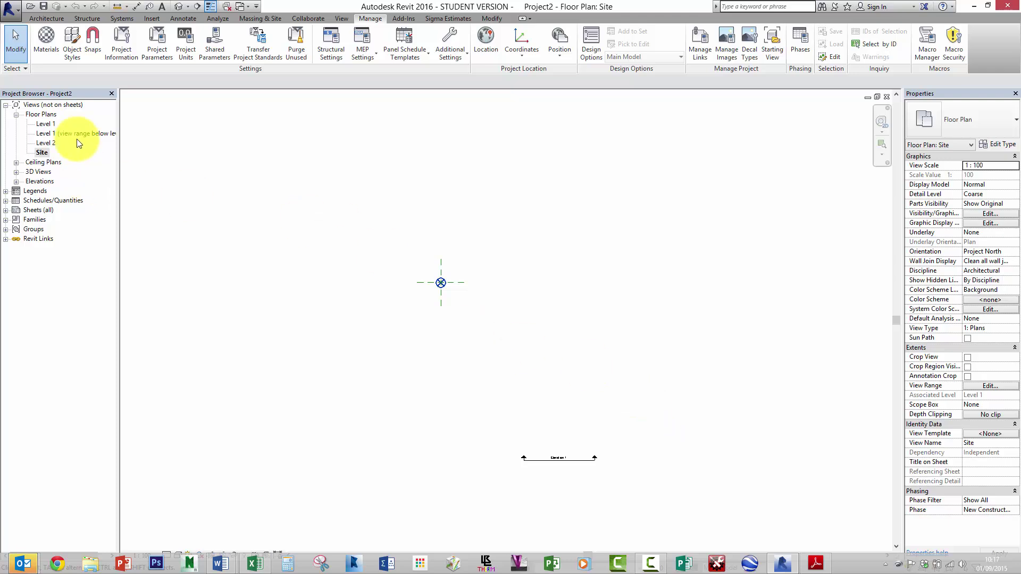
# Save the project to the Desktop under the name Walls_Group member 1
pyautogui.click(16, 12)
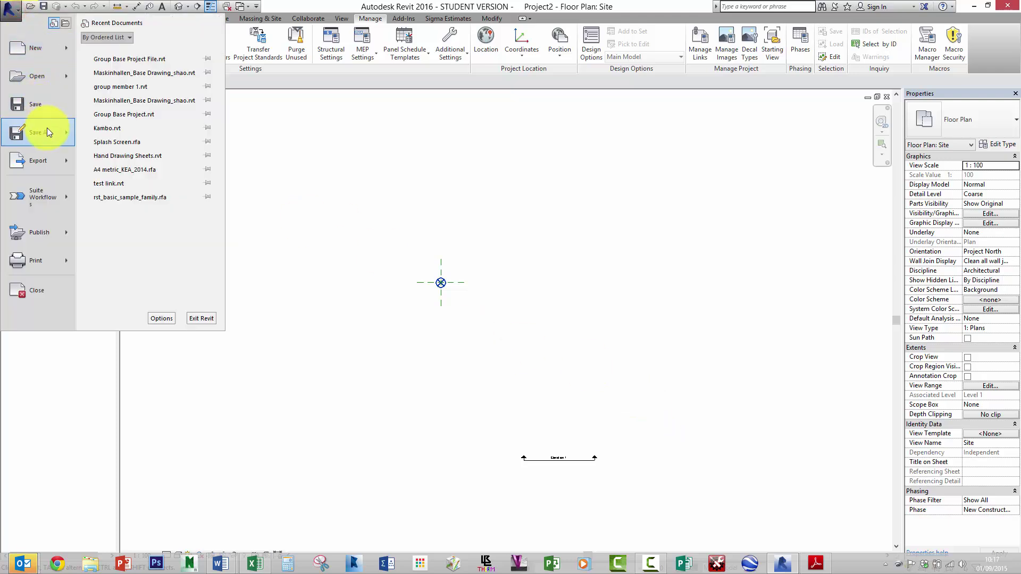
pyautogui.moveTo(48, 129)
pyautogui.click(129, 69)
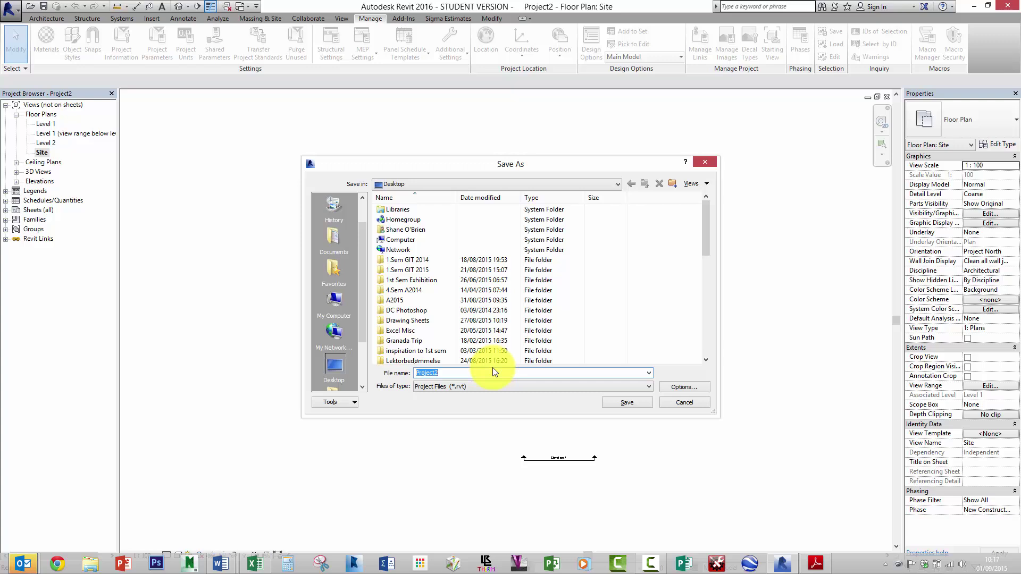
pyautogui.write('Walls_Group member 1')
pyautogui.click(633, 400)
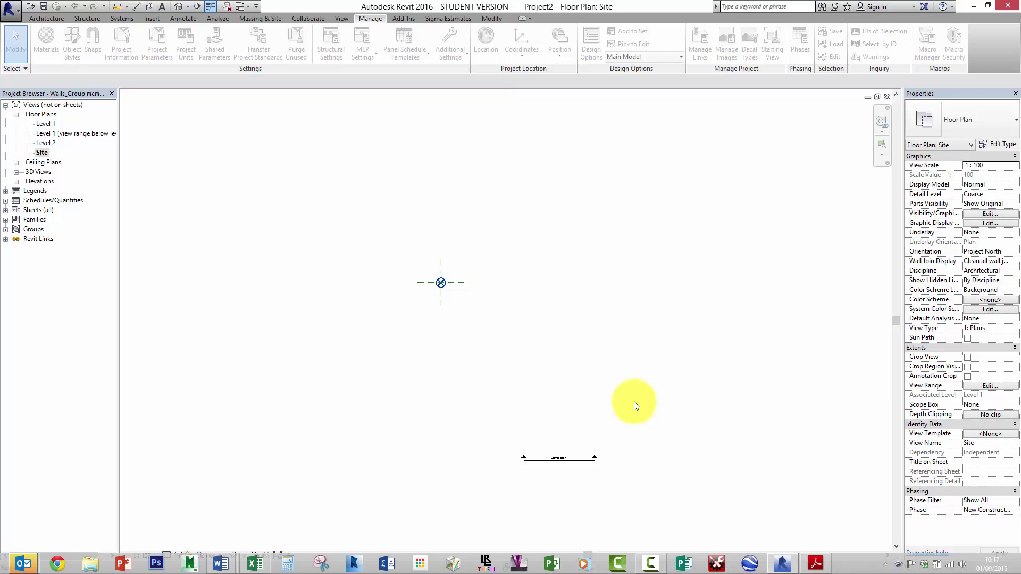
pyautogui.click(622, 347)
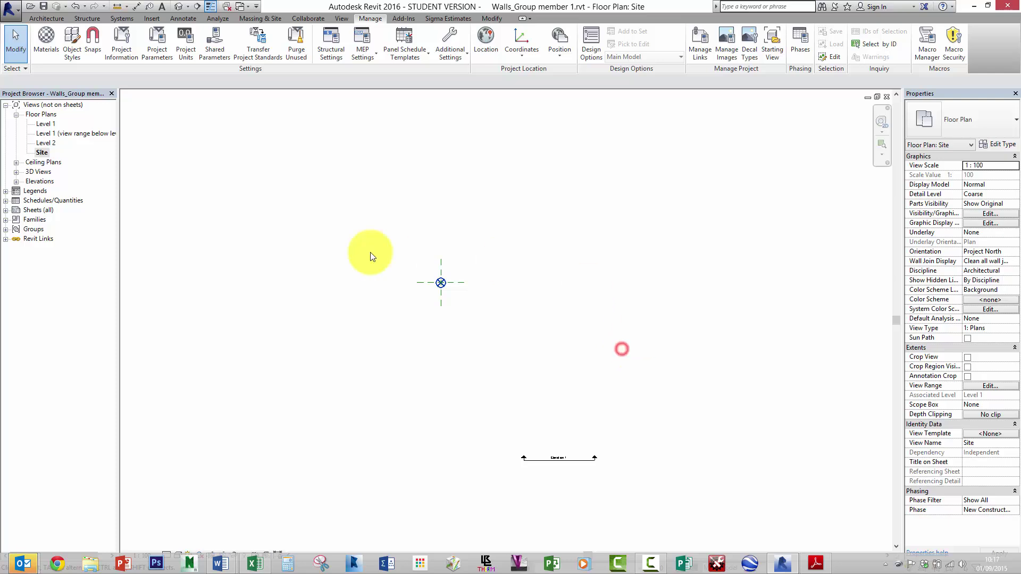
# Link Group Base Project File.rvt with Auto - By Shared Coordinates positioning, and dismiss the nested links notice so it is not shown again
pyautogui.click(152, 18)
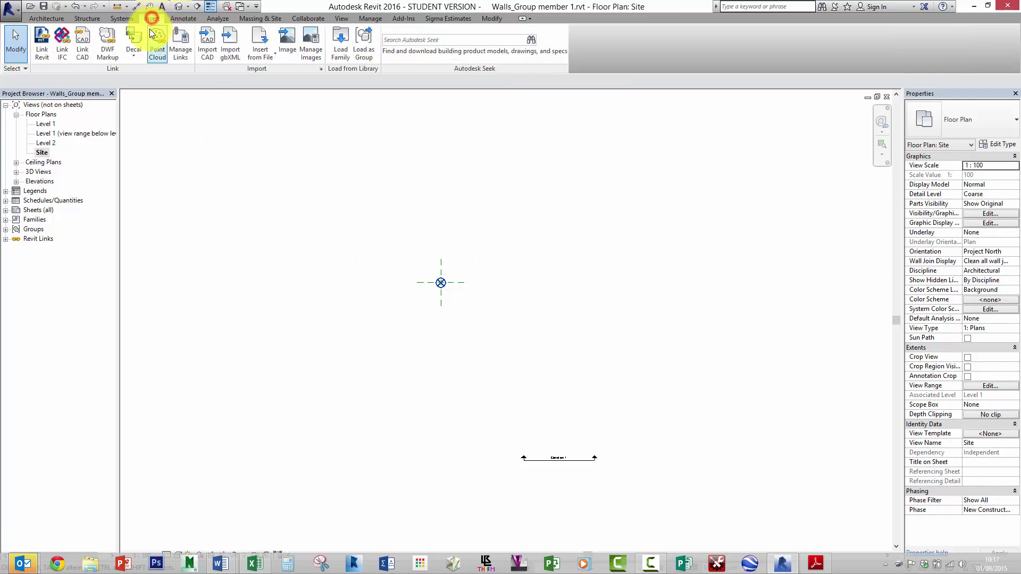
pyautogui.click(43, 53)
pyautogui.moveTo(573, 241); pyautogui.dragTo(563, 341)
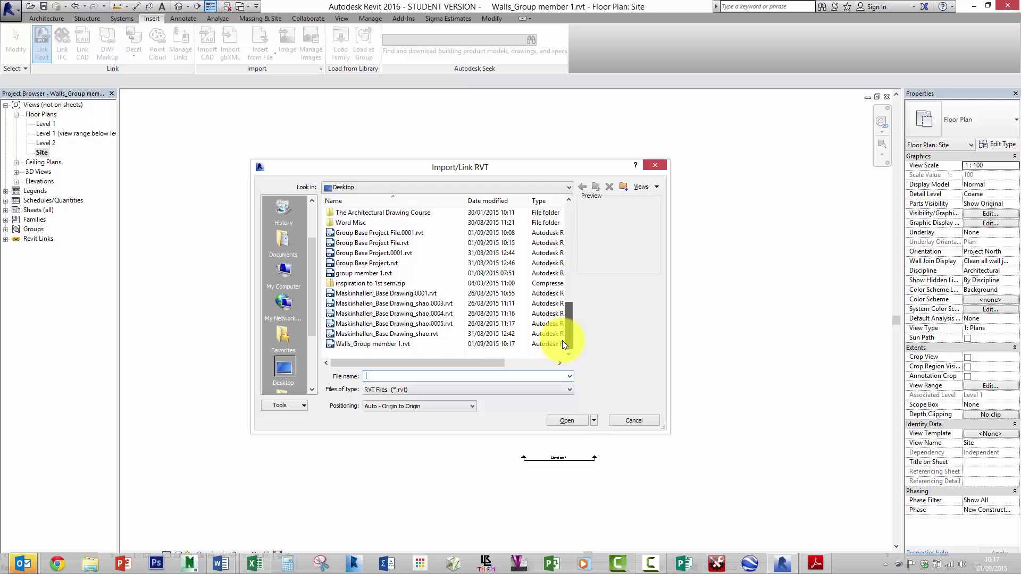
pyautogui.click(410, 244)
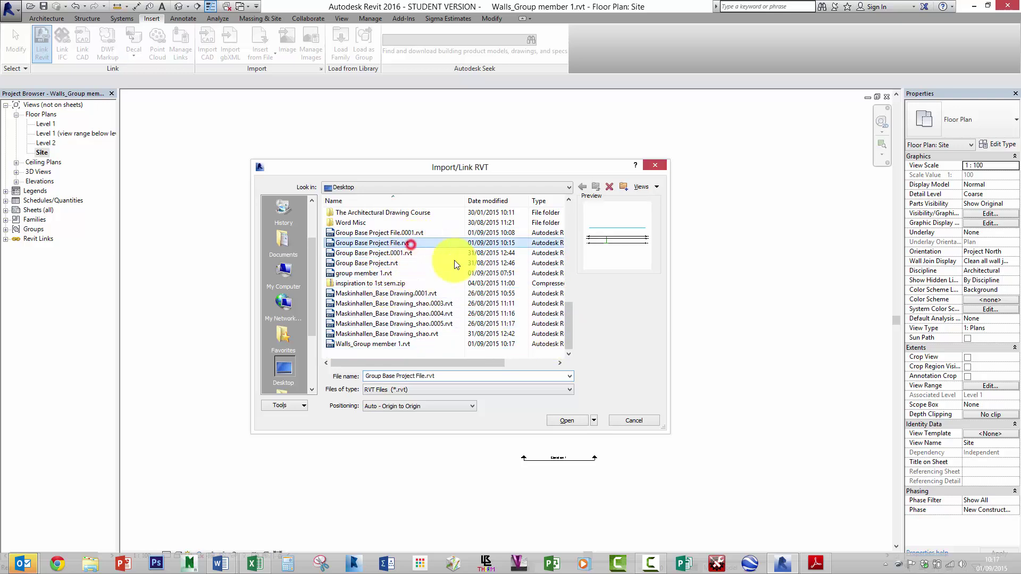
pyautogui.click(473, 407)
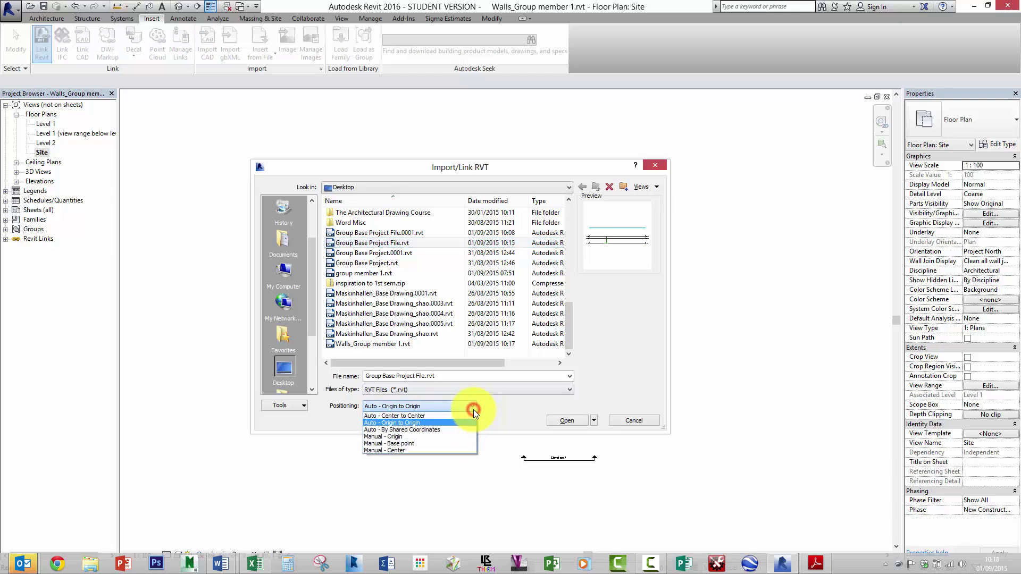
pyautogui.click(415, 431)
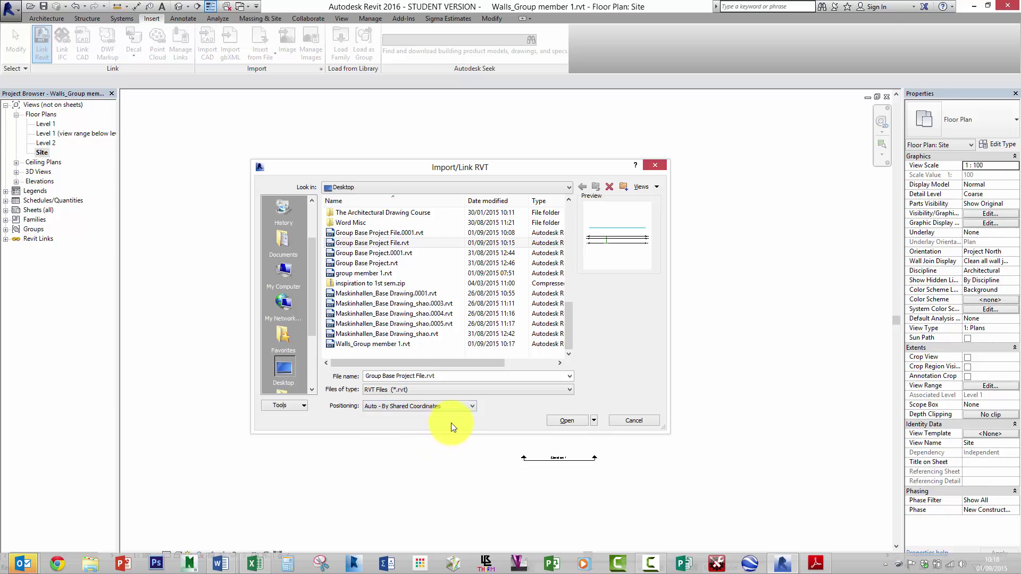
pyautogui.click(564, 419)
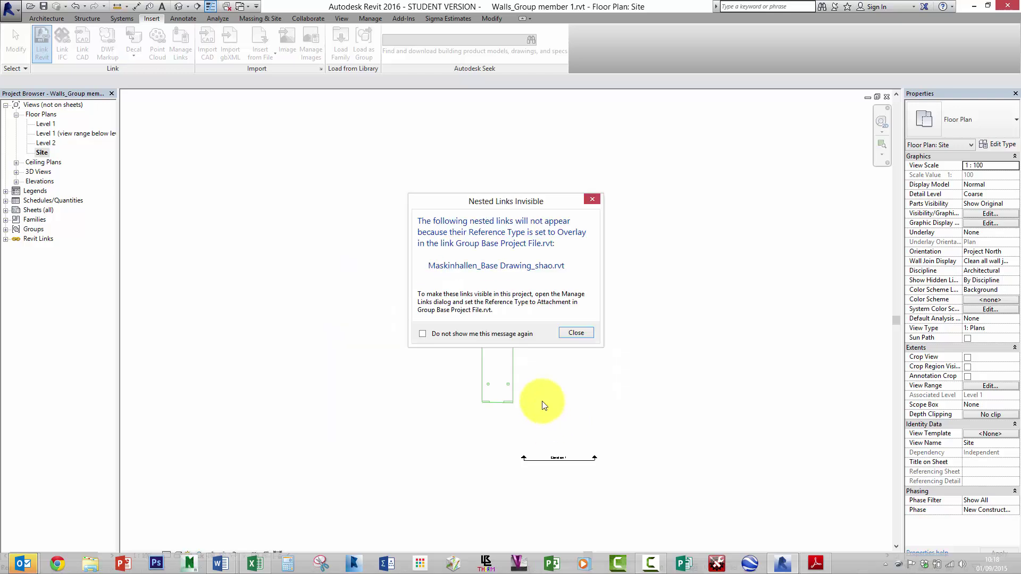
pyautogui.moveTo(519, 200); pyautogui.dragTo(523, 189)
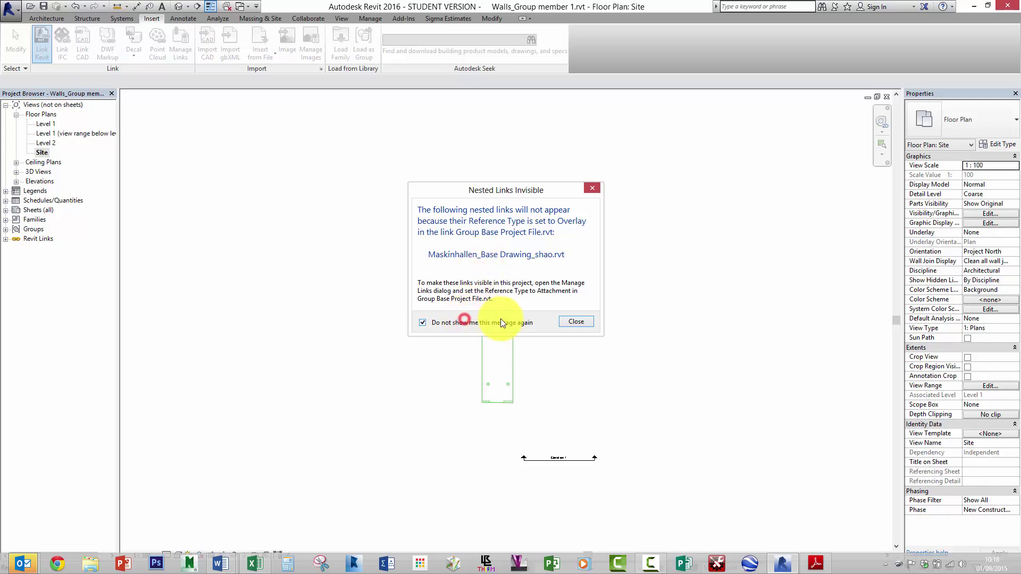
pyautogui.click(573, 319)
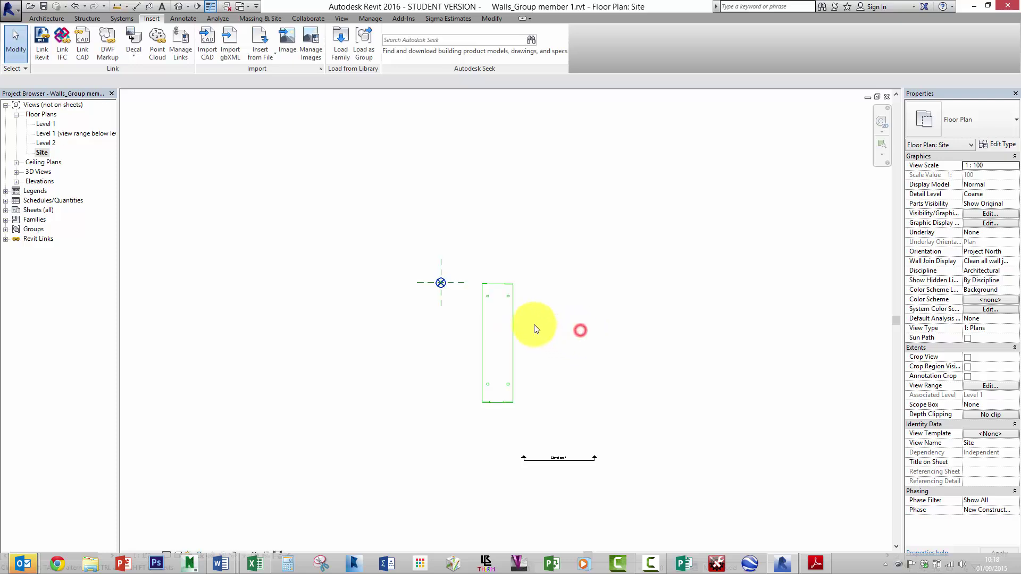
# Set the Site floor plan's orientation to True North
pyautogui.scroll(2, 527, 326)
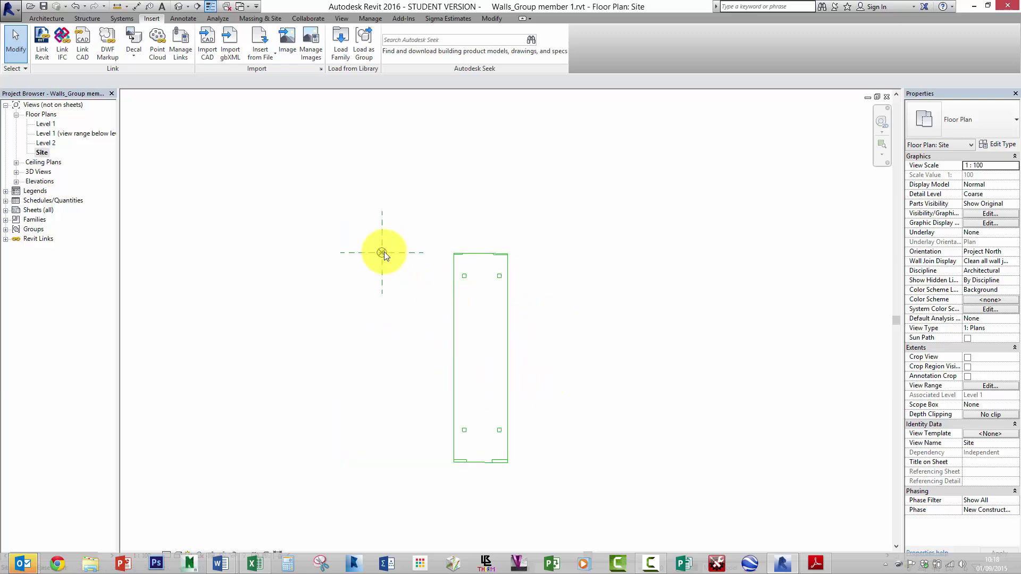
pyautogui.moveTo(611, 399); pyautogui.dragTo(600, 383, button='middle')
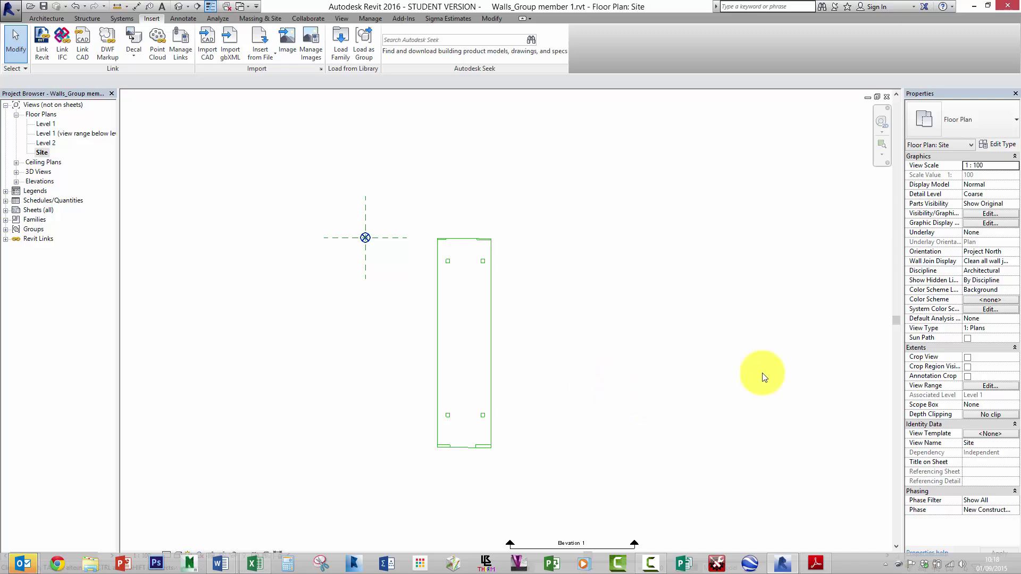
pyautogui.click(1009, 253)
pyautogui.click(1011, 253)
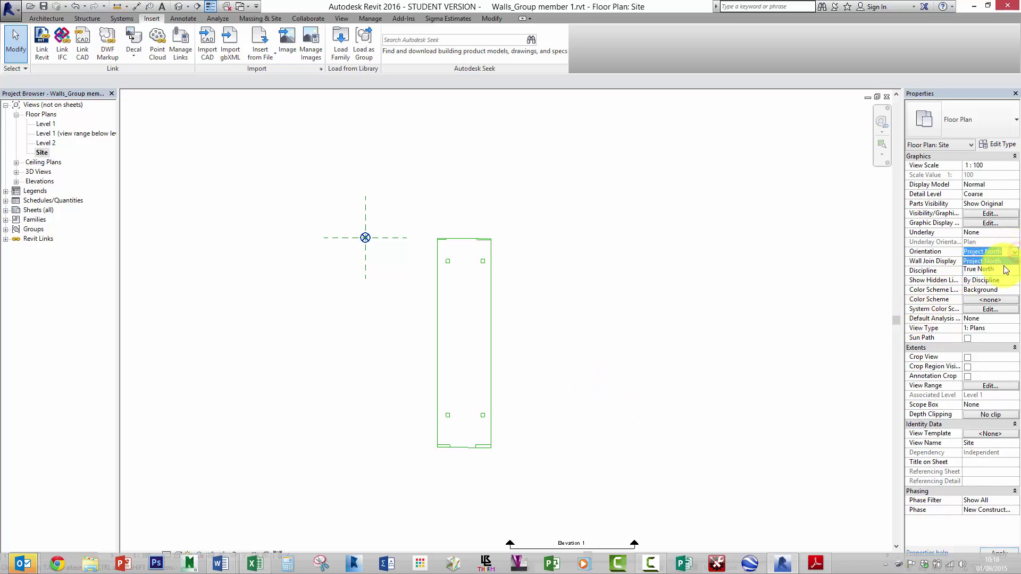
pyautogui.click(1003, 270)
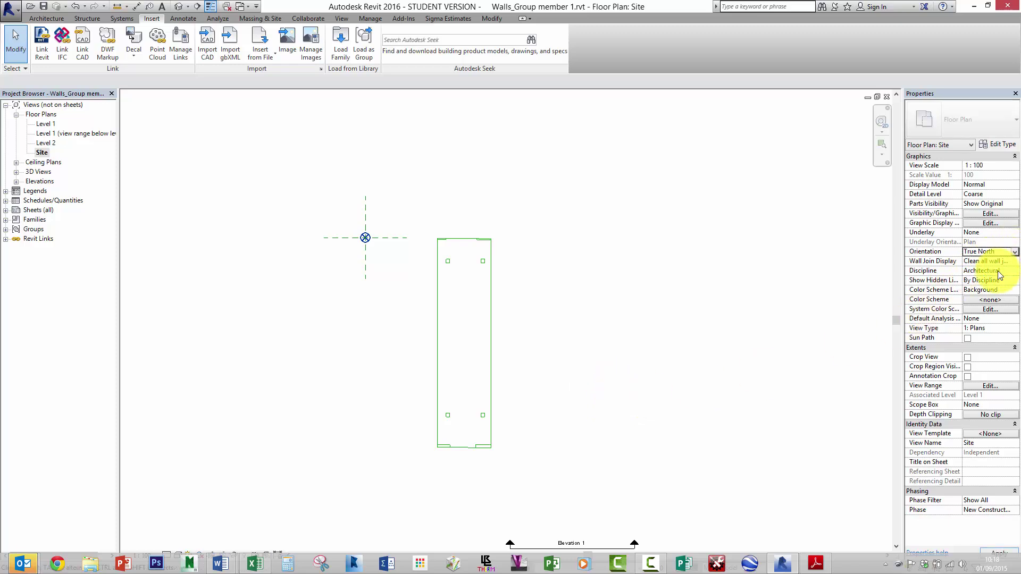
pyautogui.moveTo(597, 351); pyautogui.dragTo(611, 397, button='middle')
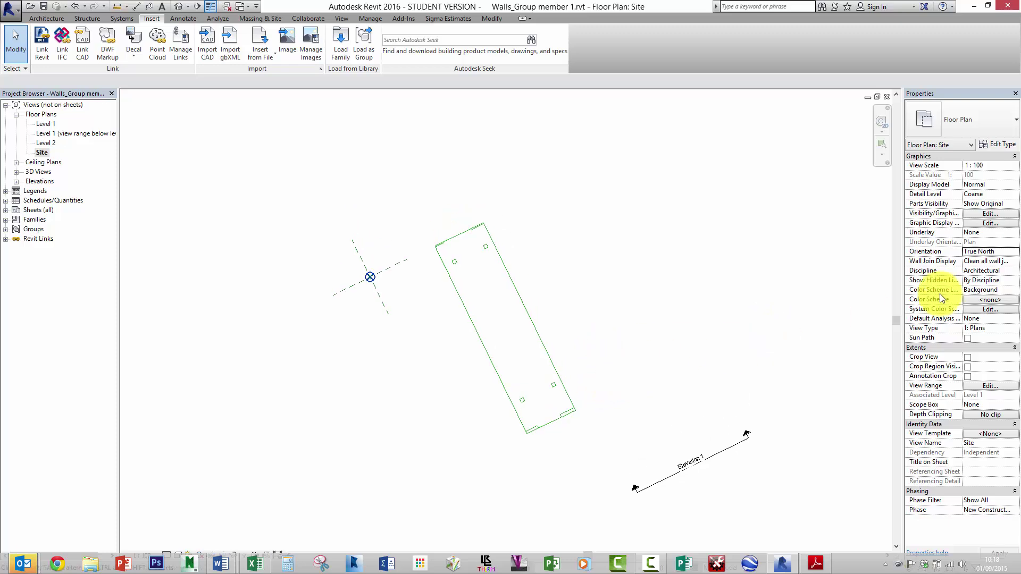
# Set the Site floor plan's orientation back to Project North
pyautogui.click(1010, 252)
pyautogui.click(1010, 251)
pyautogui.click(992, 261)
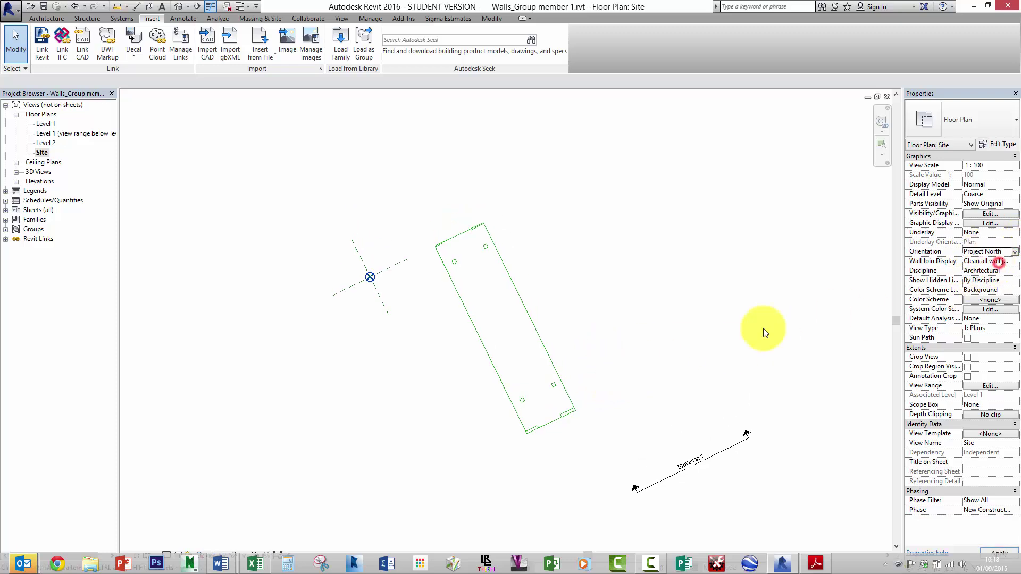
pyautogui.click(725, 324)
pyautogui.moveTo(598, 413)
pyautogui.mouseDown(button='middle')
pyautogui.moveTo(603, 341)
pyautogui.moveTo(614, 358)
pyautogui.mouseUp(button='middle')
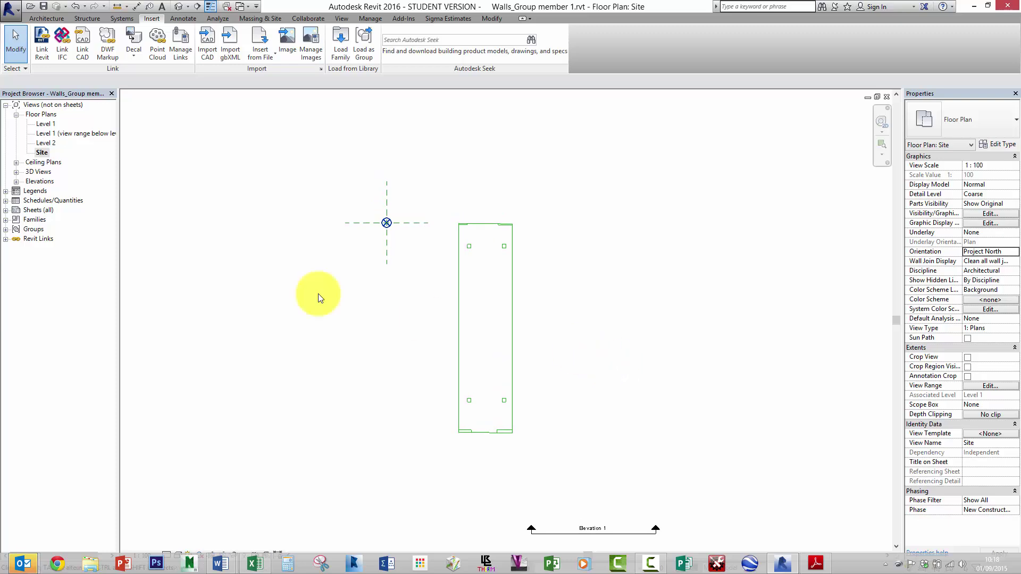
# Open the Elevation 1 view and delete the text note about the two different level types
pyautogui.click(17, 181)
pyautogui.doubleClick(39, 191)
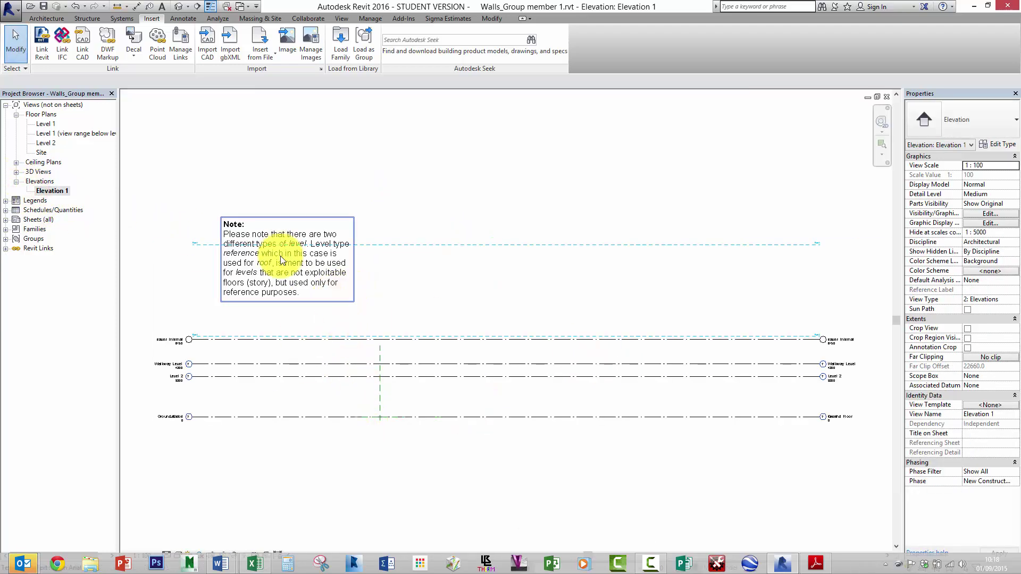
pyautogui.click(283, 273)
pyautogui.press('Delete')
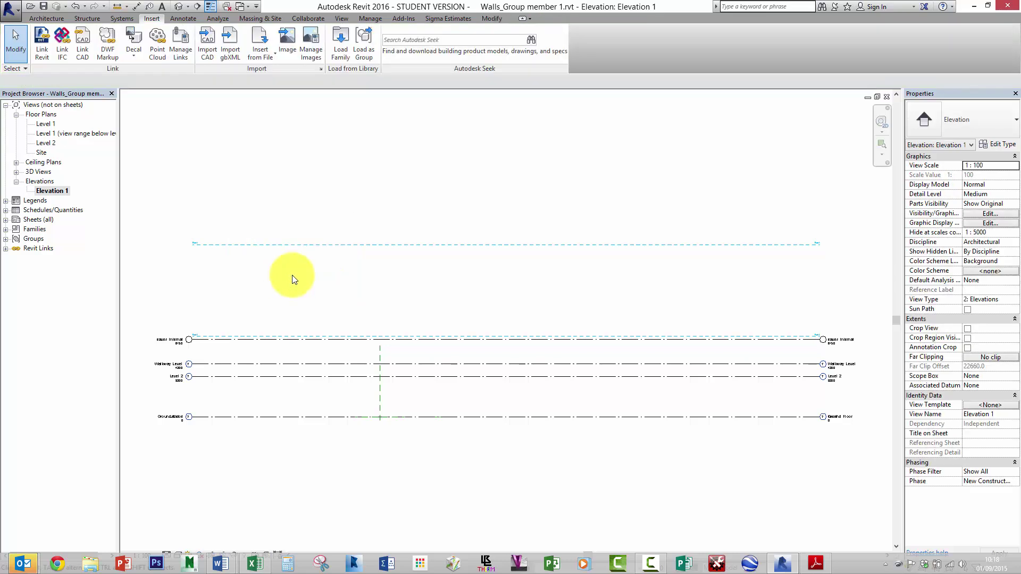
# Delete Level 2 together with its view, and the lower Roof reference level just above eaves internal
pyautogui.moveTo(227, 370); pyautogui.dragTo(321, 363, button='middle')
pyautogui.scroll(5, 322, 367)
pyautogui.scroll(-1, 256, 326)
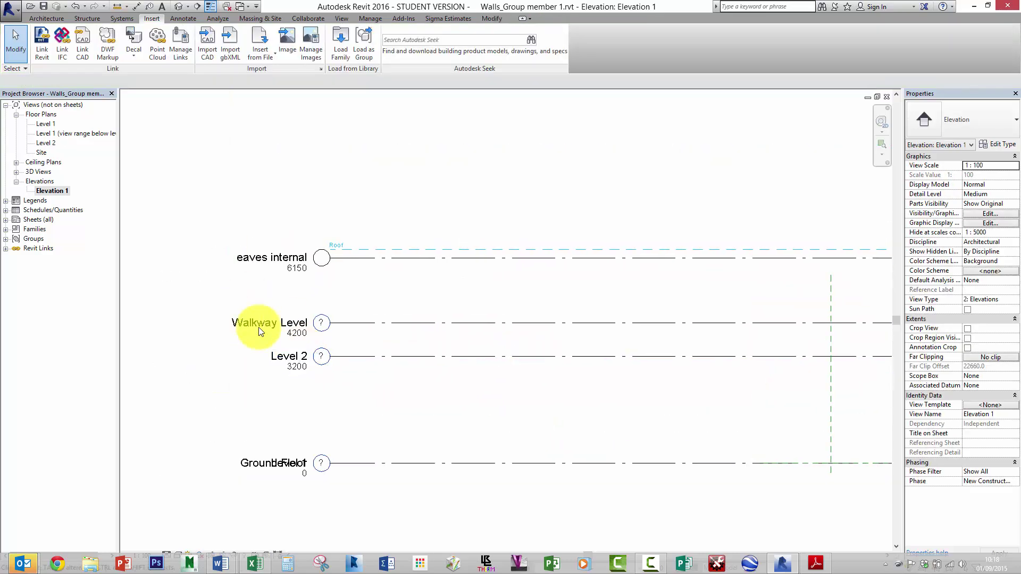
pyautogui.click(353, 356)
pyautogui.click(356, 358)
pyautogui.press('Delete')
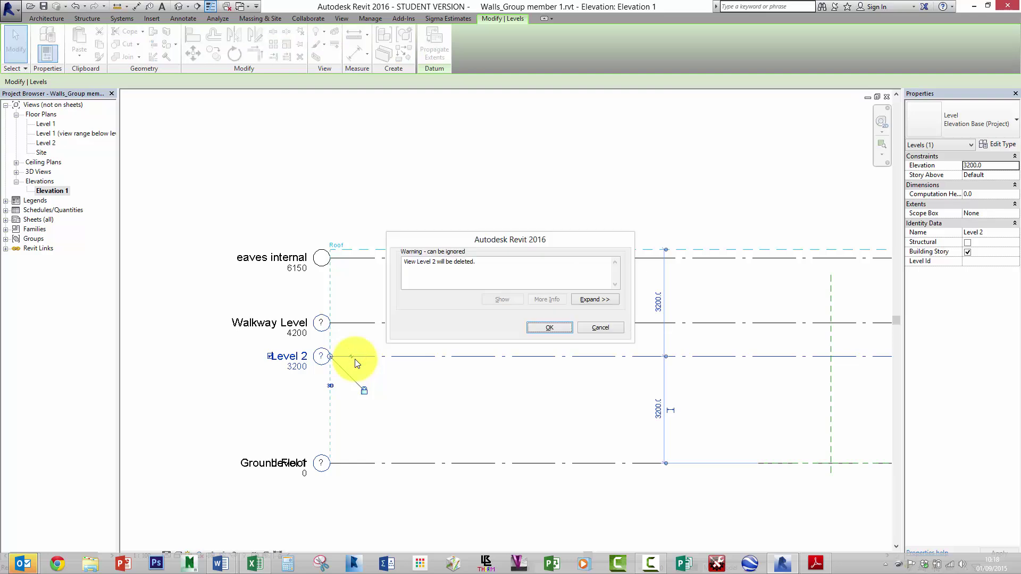
pyautogui.click(529, 328)
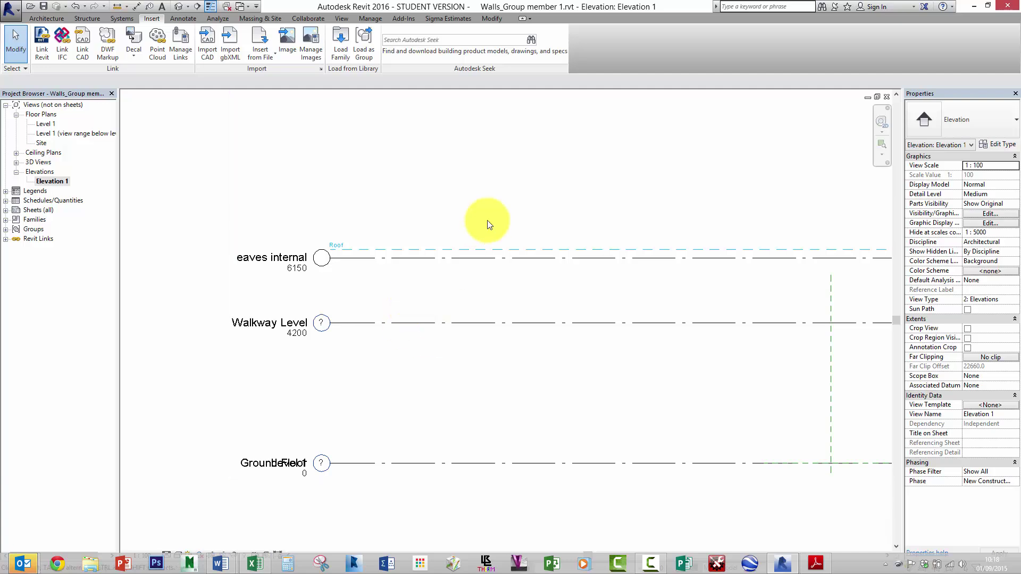
pyautogui.click(486, 250)
pyautogui.press('Delete')
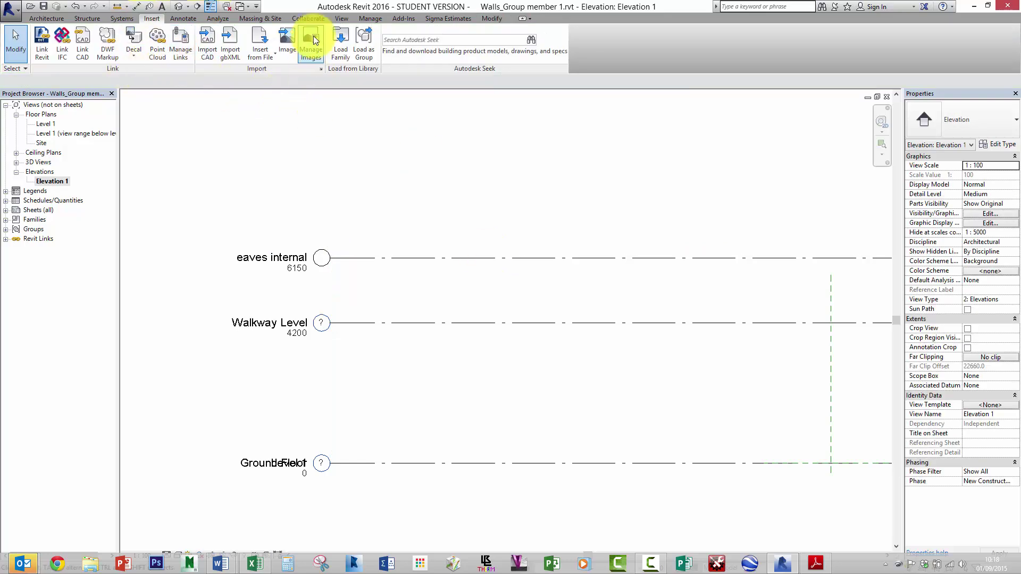
# Start Copy/Monitor on the linked base project and copy its eaves internal and Walkway Level levels
pyautogui.click(317, 18)
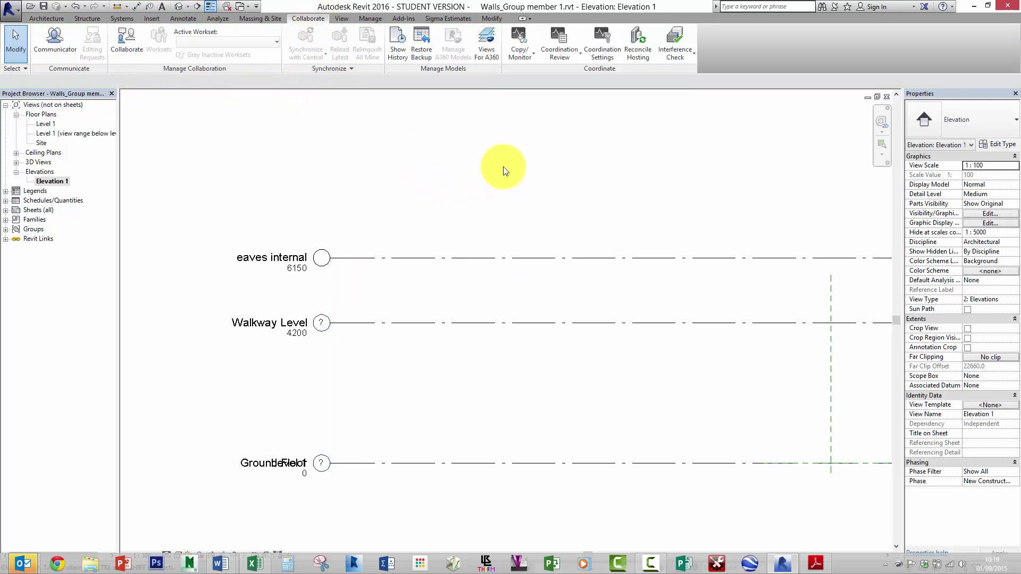
pyautogui.click(522, 59)
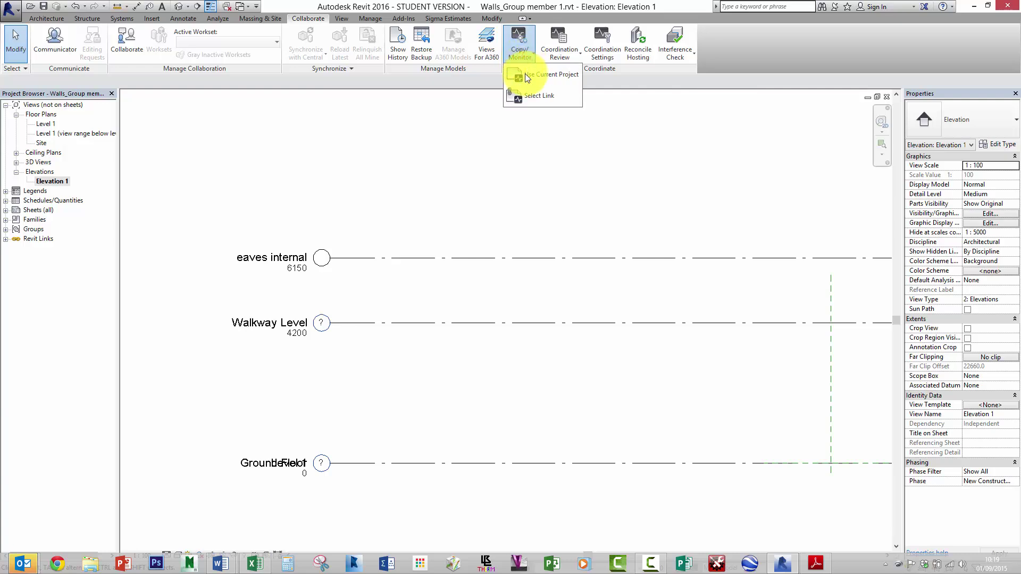
pyautogui.click(524, 96)
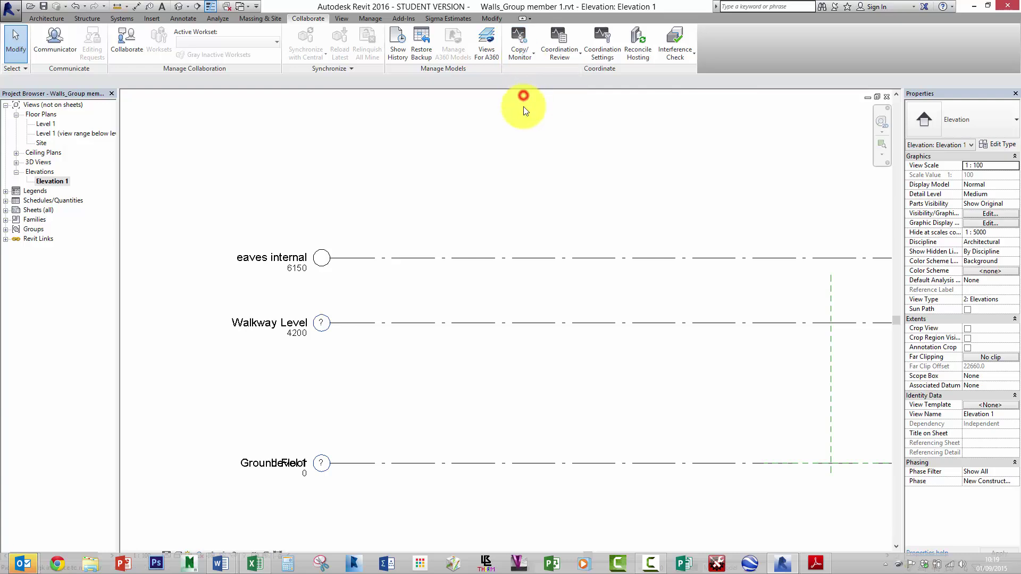
pyautogui.click(500, 260)
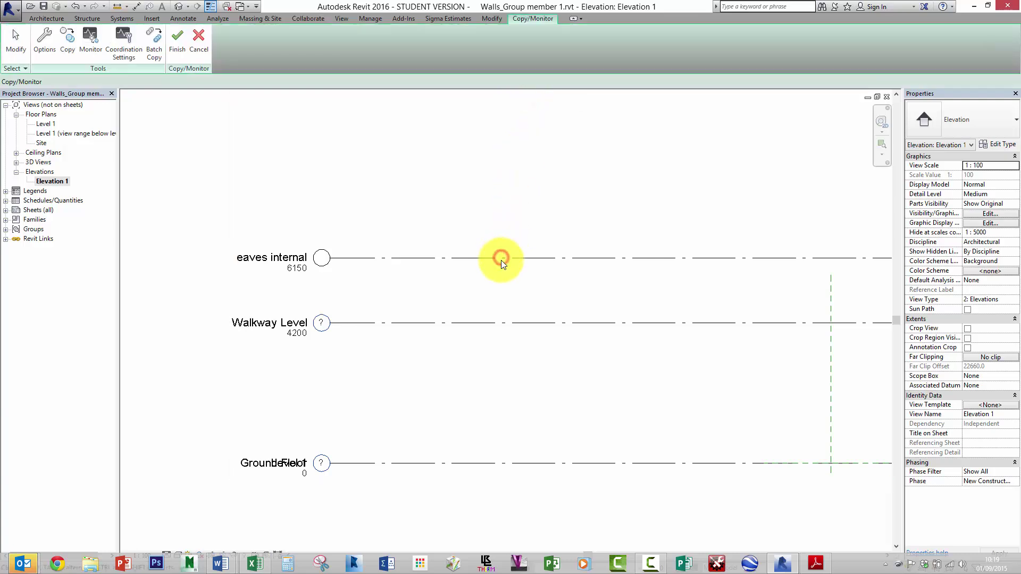
pyautogui.click(71, 52)
pyautogui.click(399, 259)
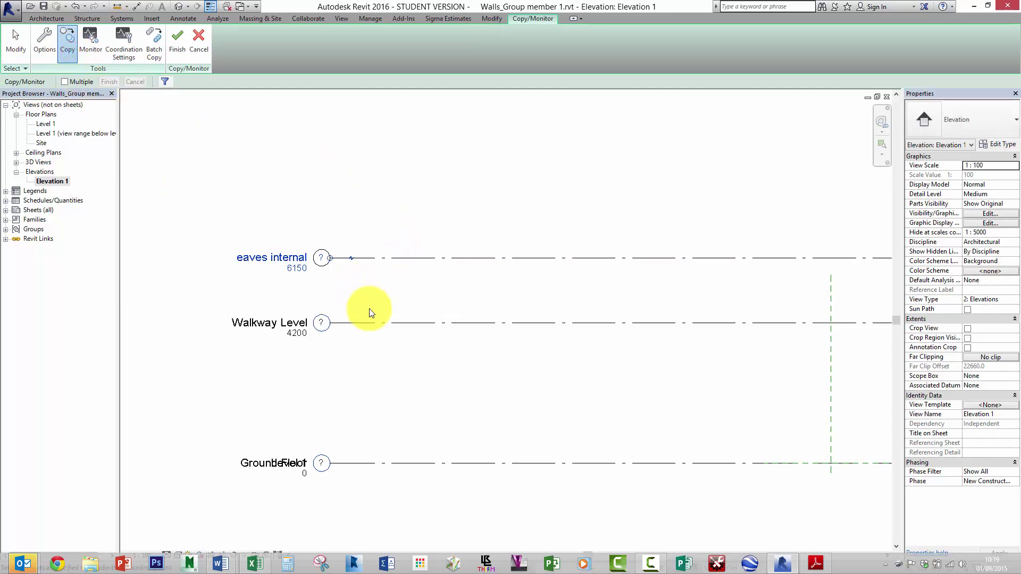
pyautogui.click(367, 323)
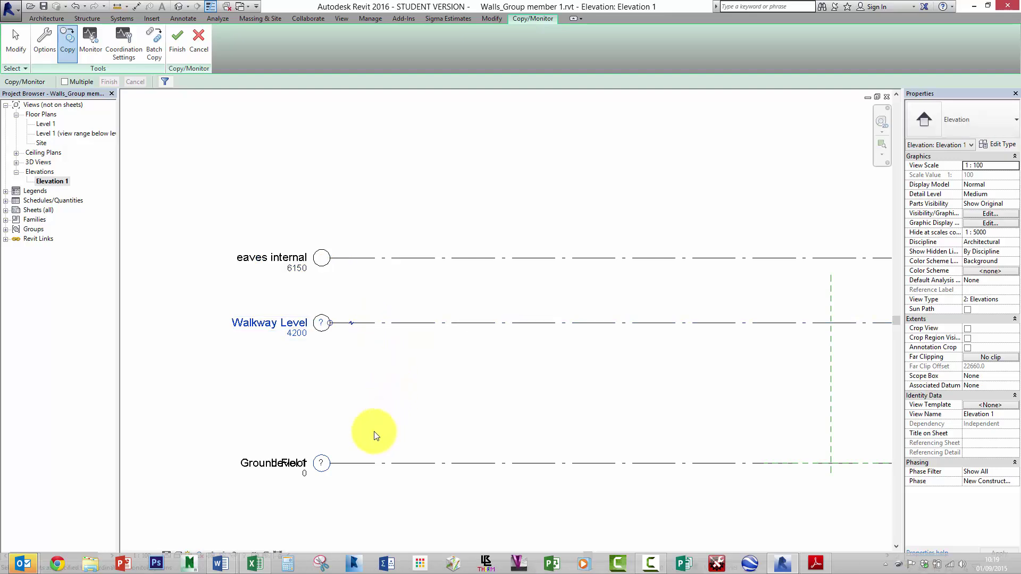
# Copy the linked Ground Floor and Roof levels as well, and finish Copy/Monitor
pyautogui.scroll(2, 368, 479)
pyautogui.click(372, 475)
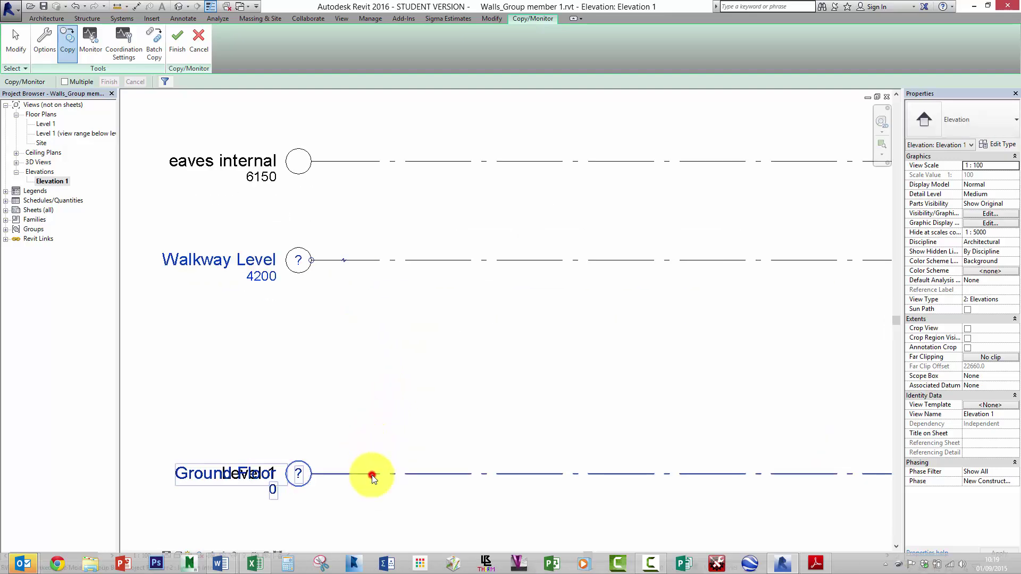
pyautogui.scroll(-4, 438, 402)
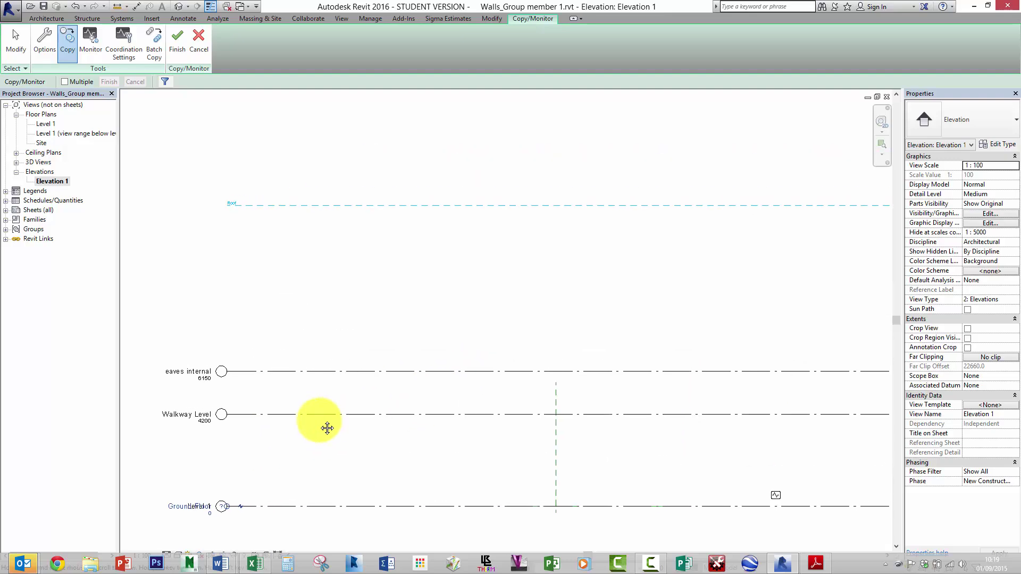
pyautogui.click(373, 205)
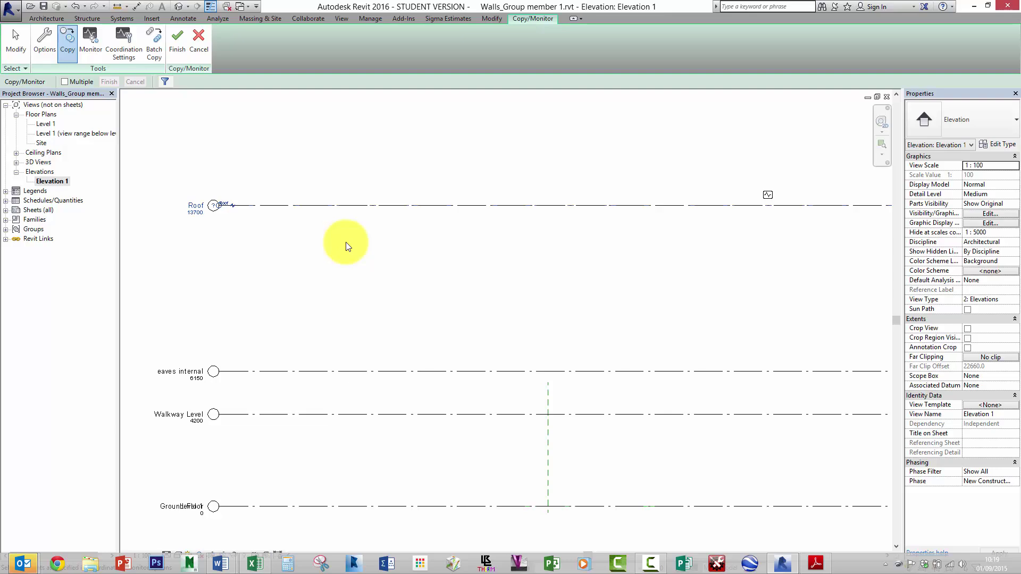
pyautogui.click(183, 45)
pyautogui.click(427, 264)
pyautogui.scroll(-3, 420, 239)
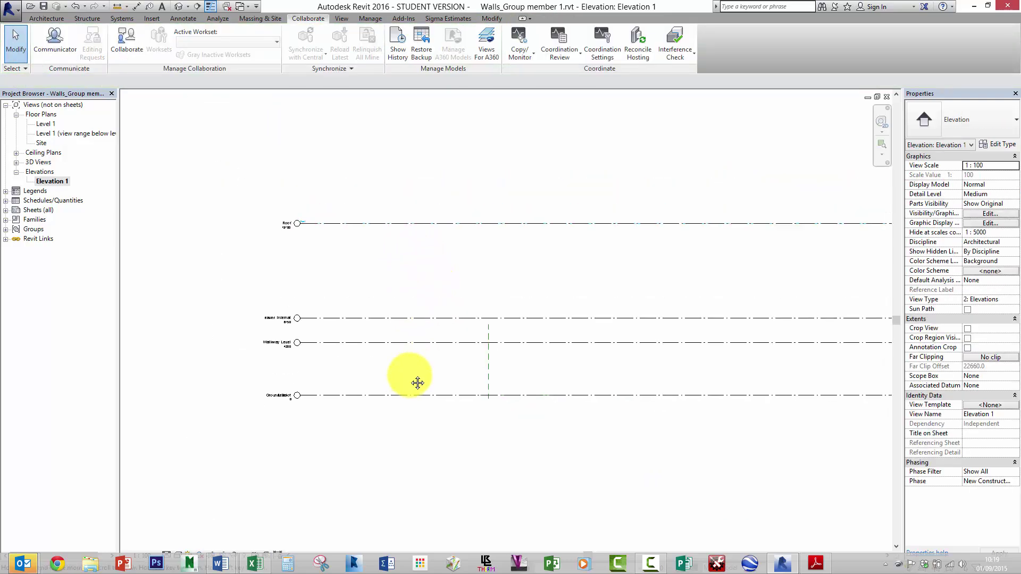
pyautogui.moveTo(412, 386); pyautogui.dragTo(414, 351, button='middle')
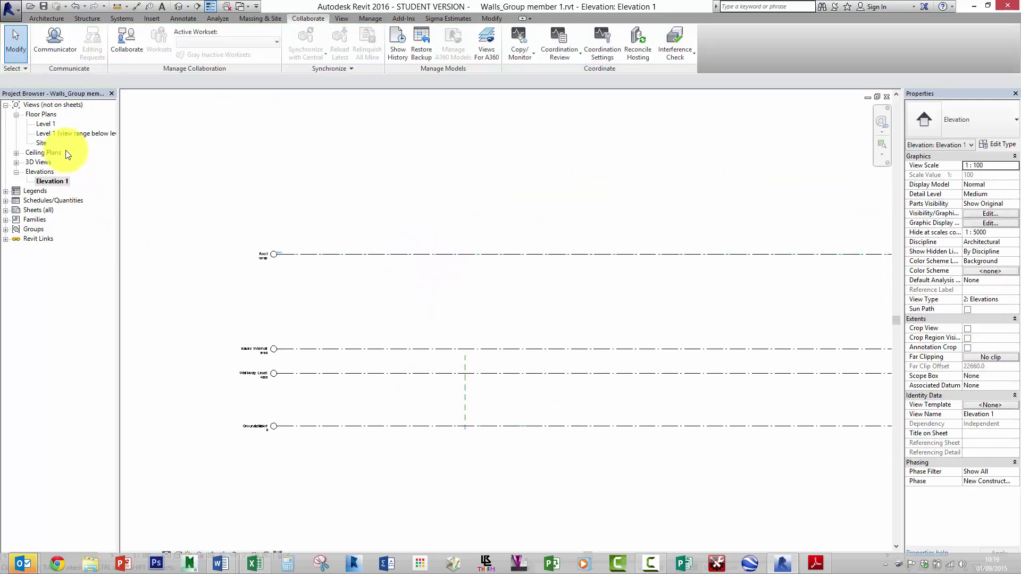
# Open the Level 1 floor plan and delete the note about the internal 0,0,0 point
pyautogui.doubleClick(47, 124)
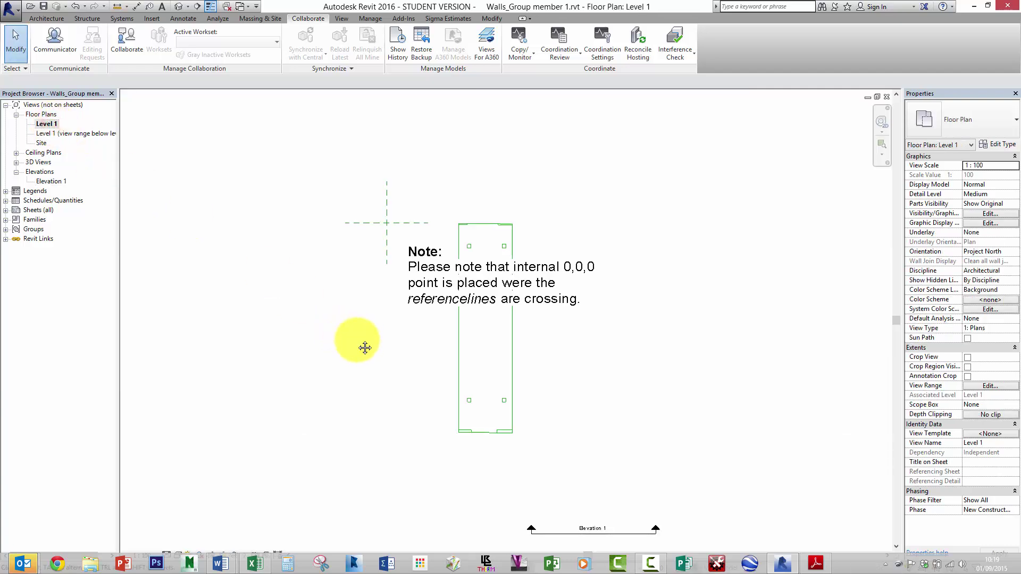
pyautogui.scroll(3, 496, 415)
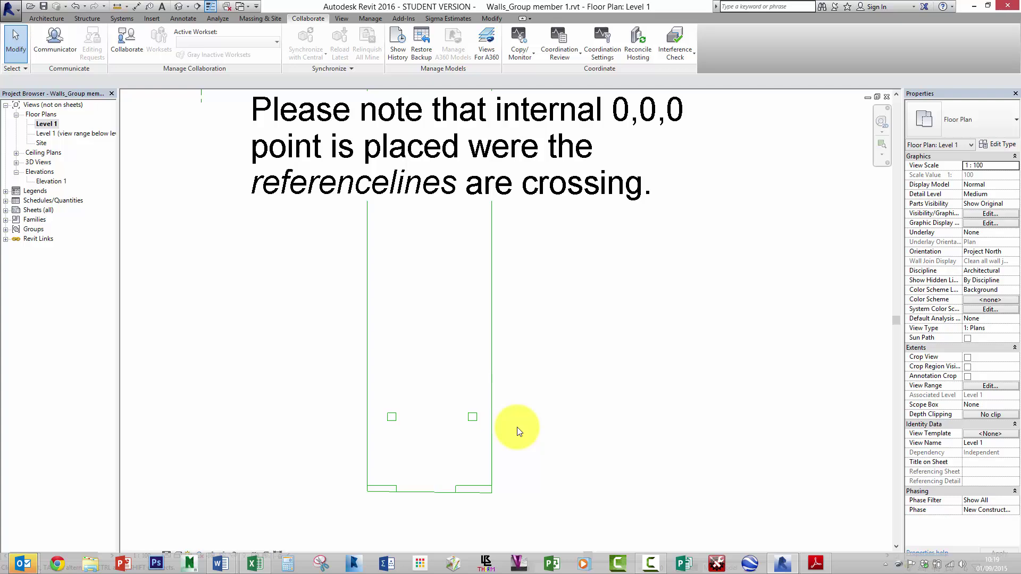
pyautogui.scroll(-2, 537, 505)
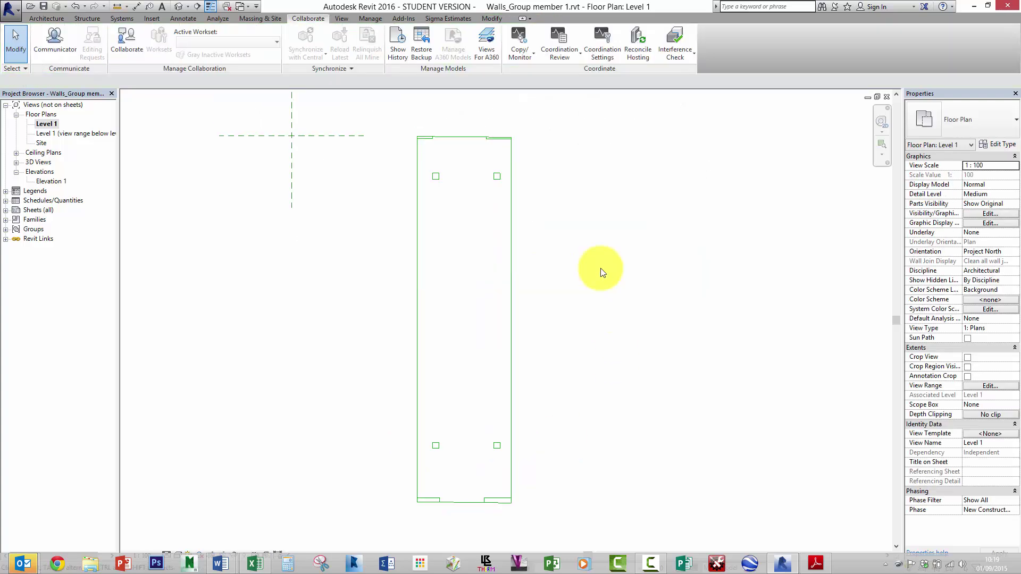
pyautogui.moveTo(602, 278); pyautogui.dragTo(588, 258, button='middle')
pyautogui.scroll(-2, 605, 290)
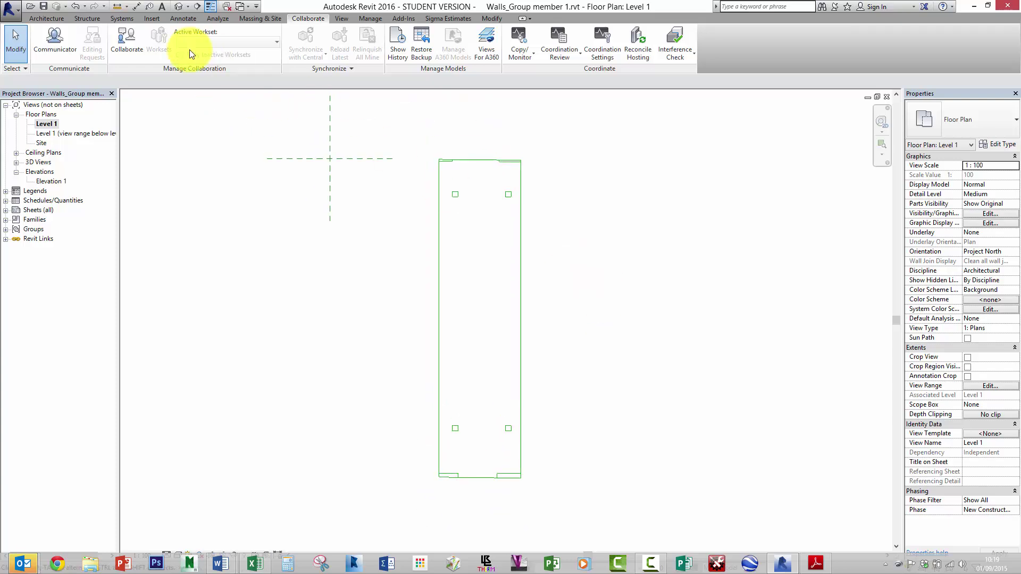
# Start the Wall tool with the Basic Wall type Generic - 400mm (Exterior)
pyautogui.click(49, 19)
pyautogui.click(42, 42)
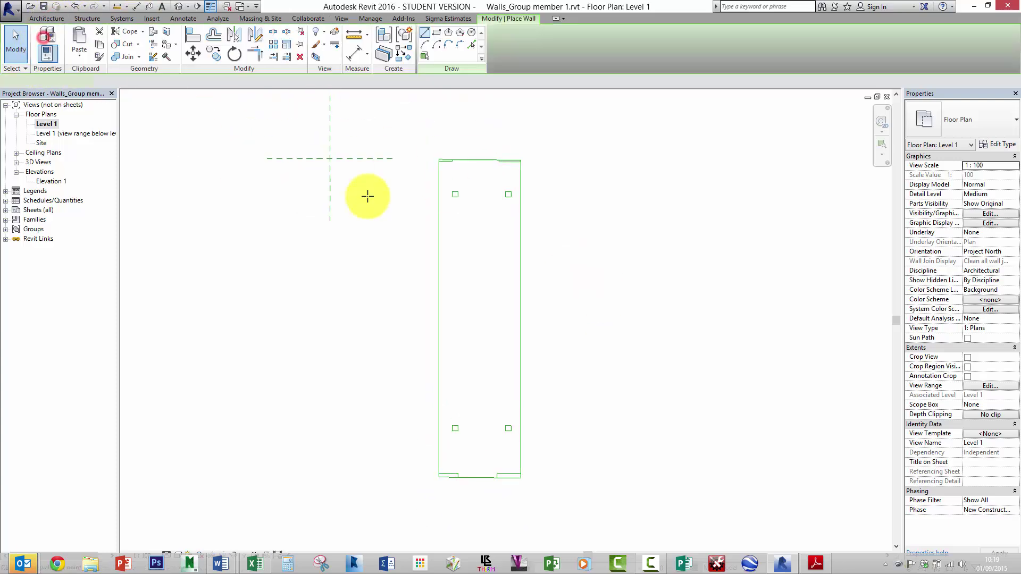
pyautogui.click(1005, 127)
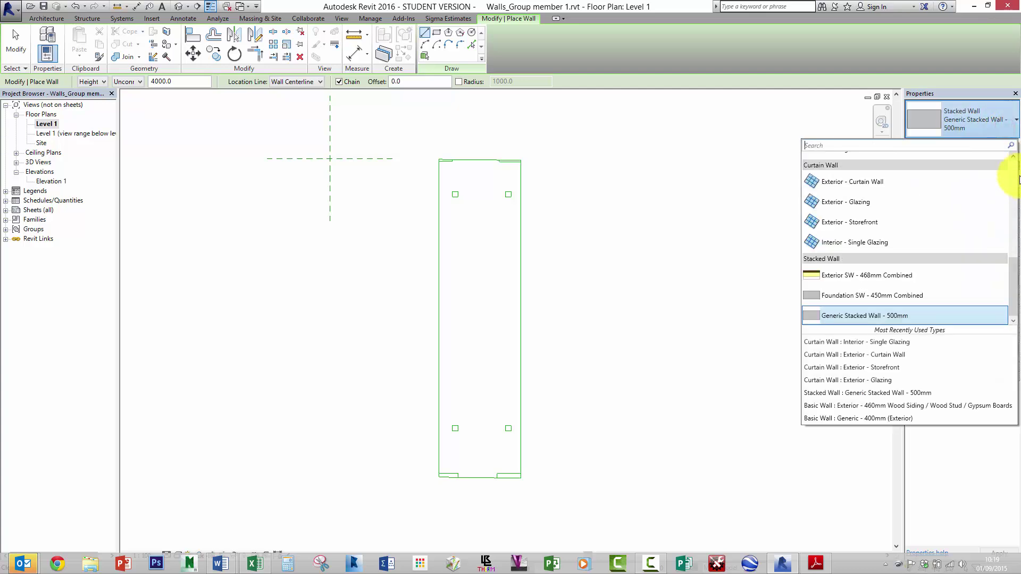
pyautogui.moveTo(1015, 274); pyautogui.dragTo(1017, 207)
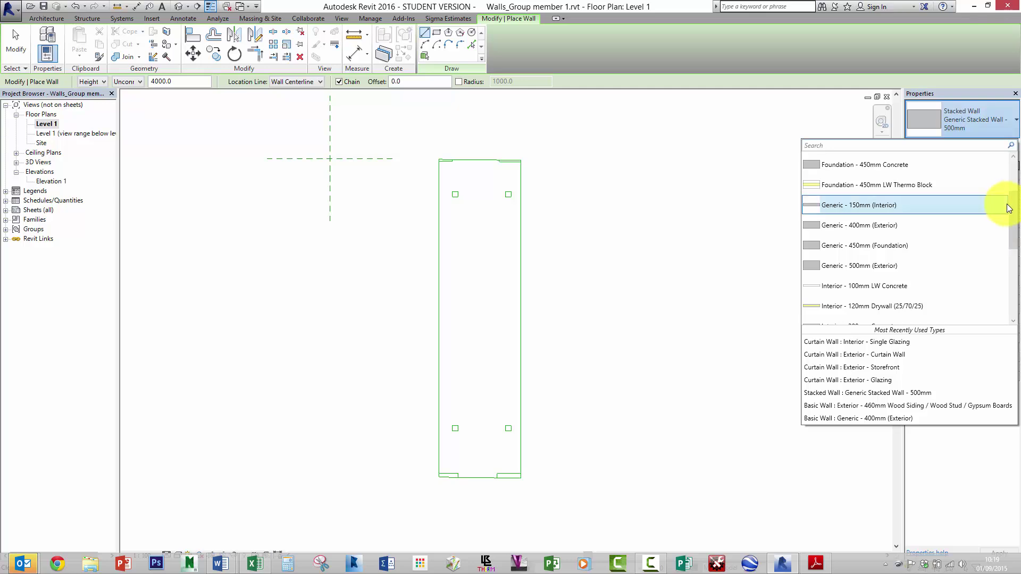
pyautogui.scroll(1, 1013, 218)
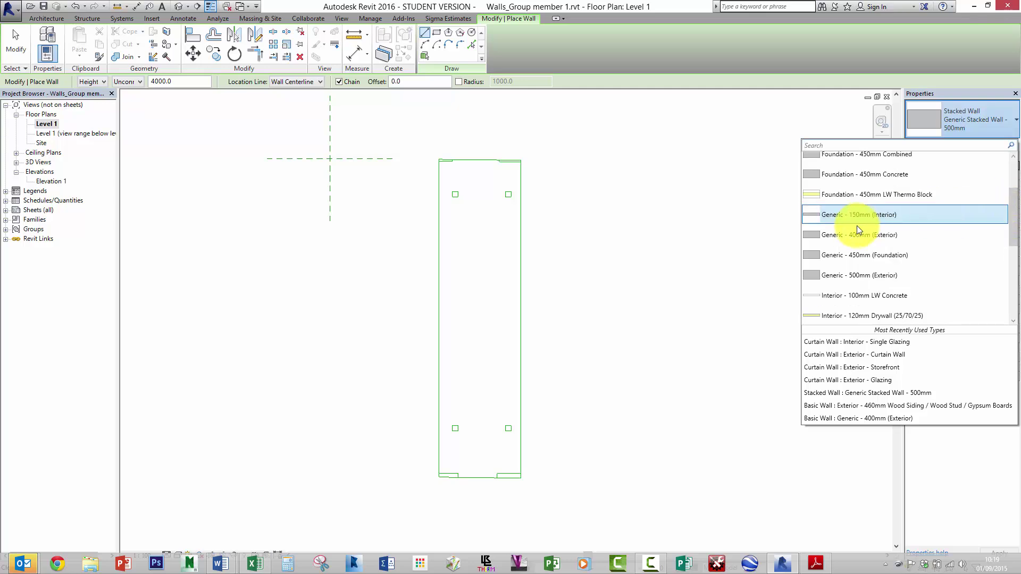
pyautogui.click(878, 234)
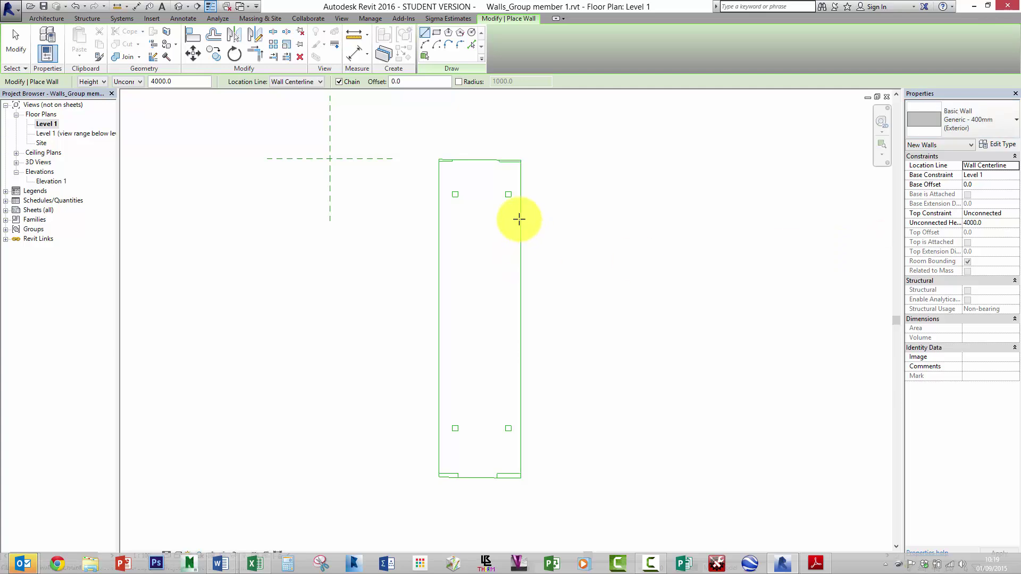
# Close the Outlook reminders window
pyautogui.scroll(4, 410, 128)
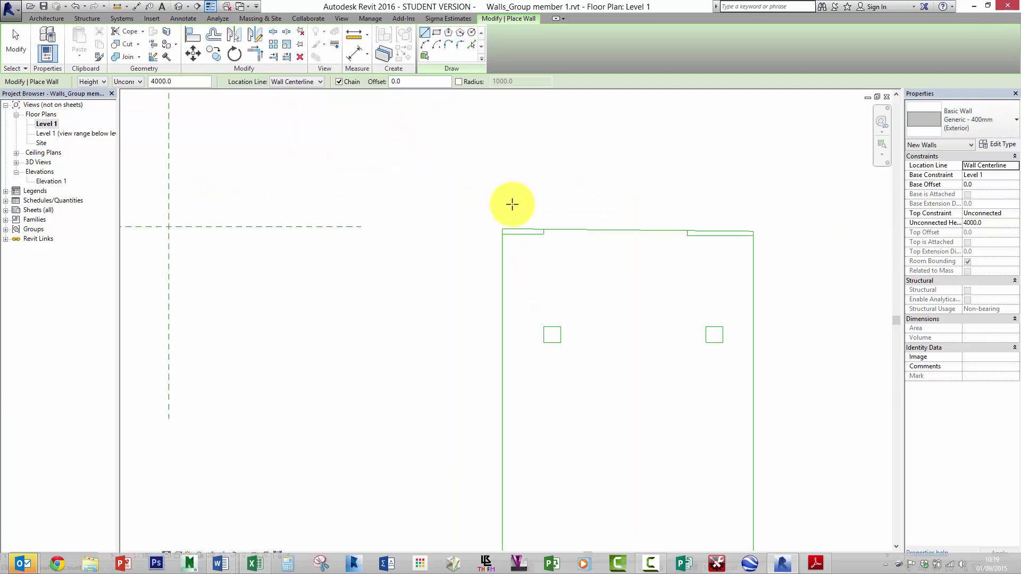
pyautogui.moveTo(23, 562)
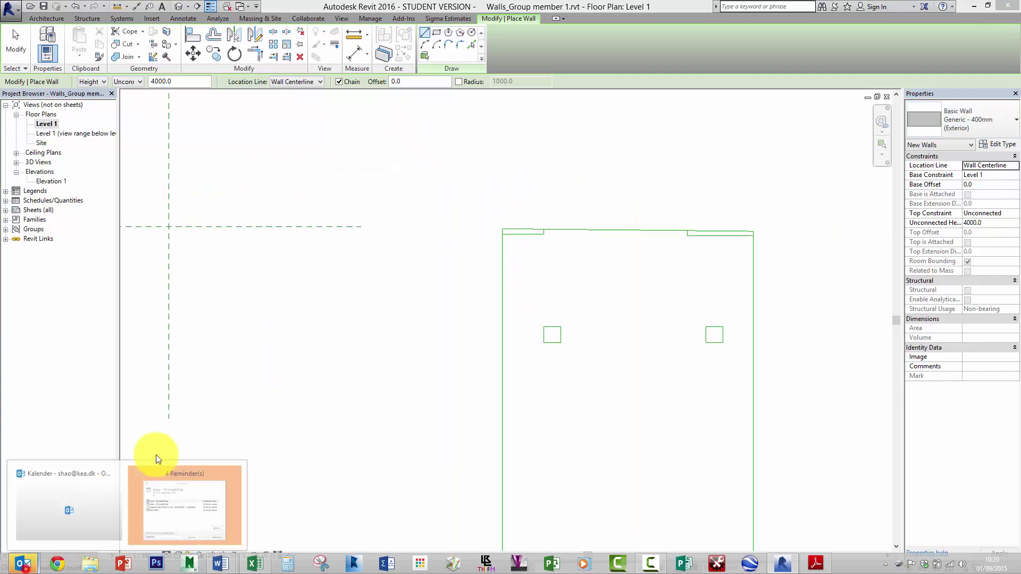
pyautogui.click(232, 473)
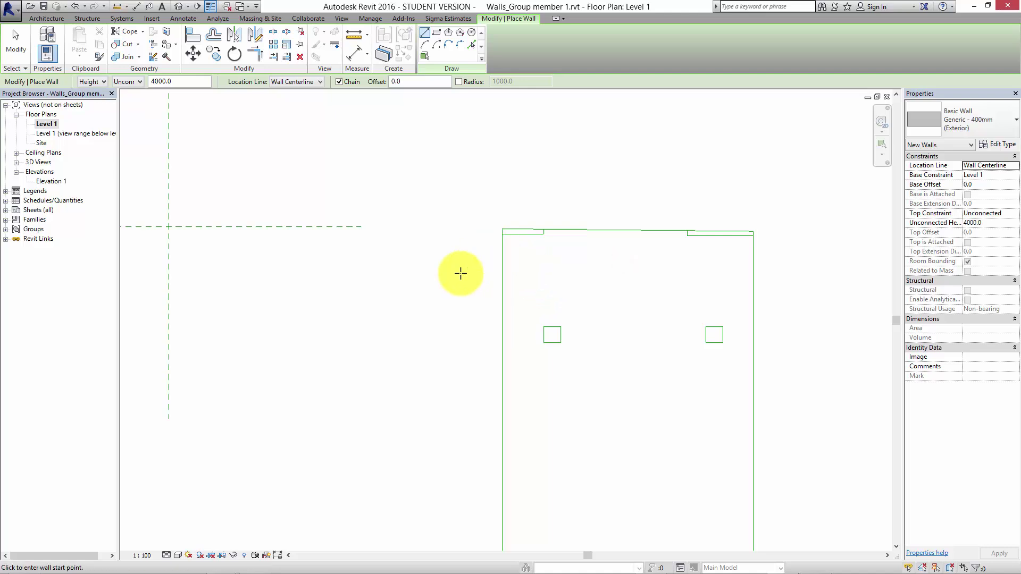
# Draw a wall about 2608 mm long along the upper short edge of the linked outline, using an Endpoints snap override at the second corner
pyautogui.scroll(4, 498, 239)
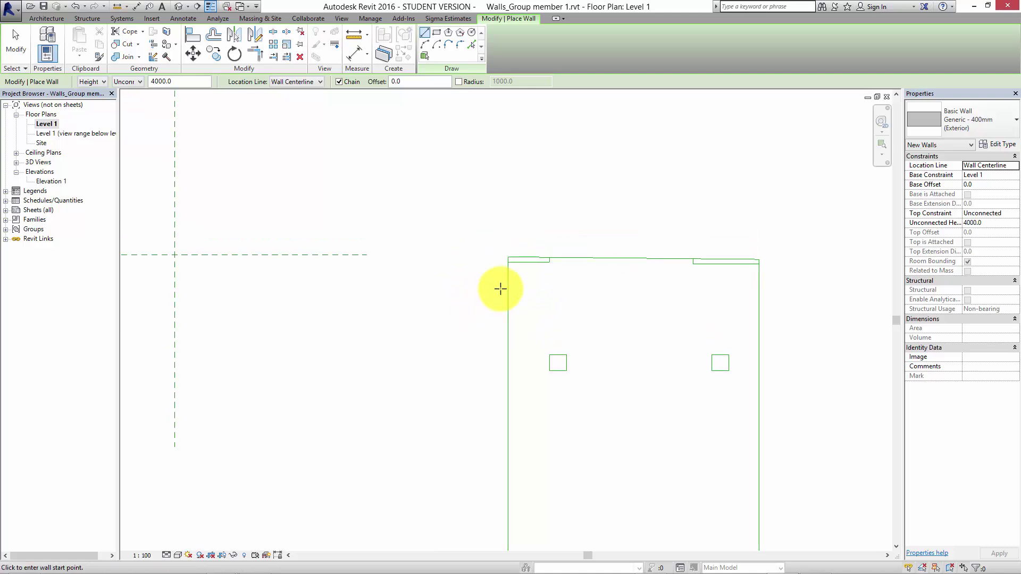
pyautogui.click(519, 229)
pyautogui.scroll(-3, 479, 246)
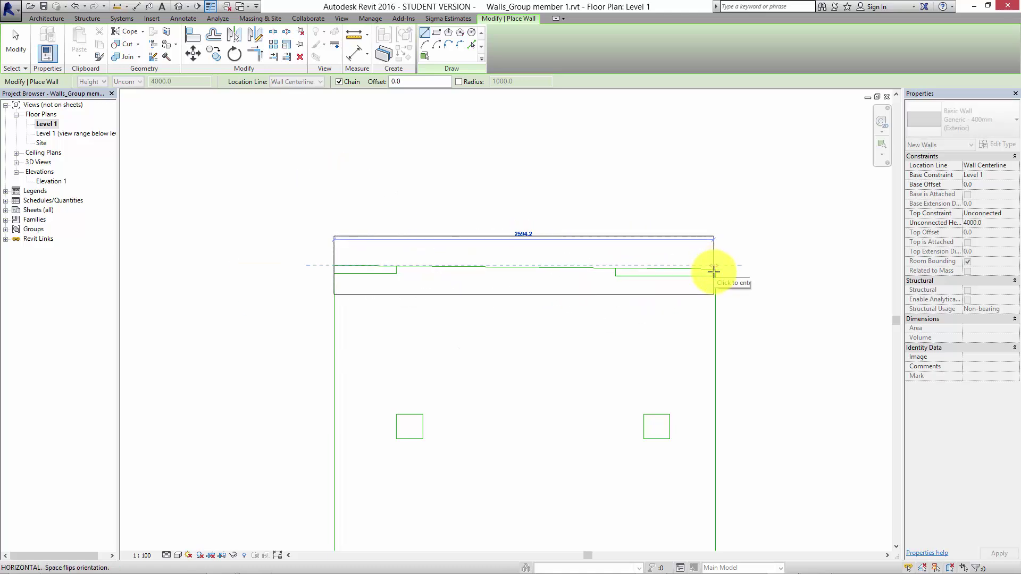
pyautogui.rightClick(713, 272)
pyautogui.moveTo(754, 323)
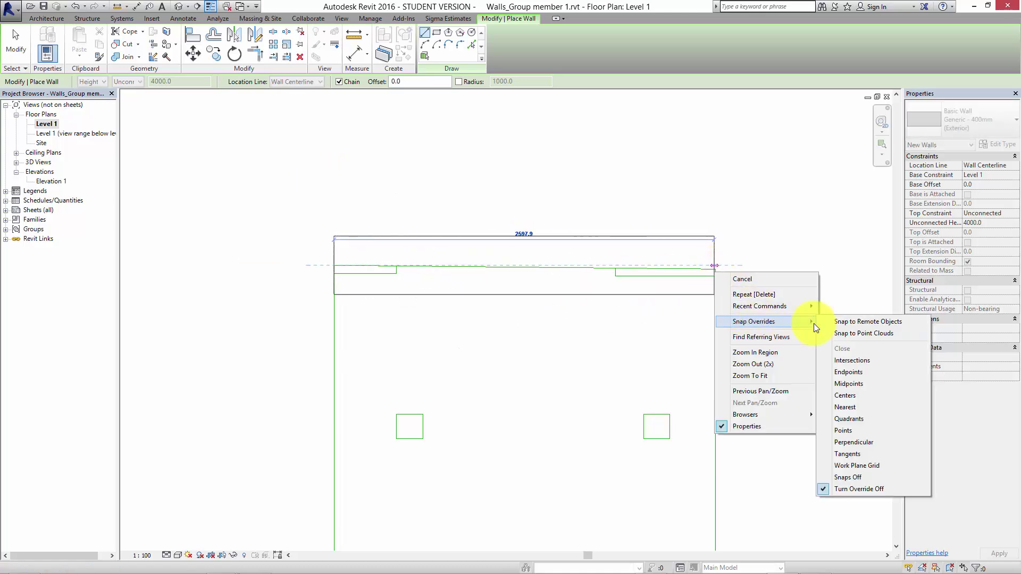
pyautogui.click(849, 372)
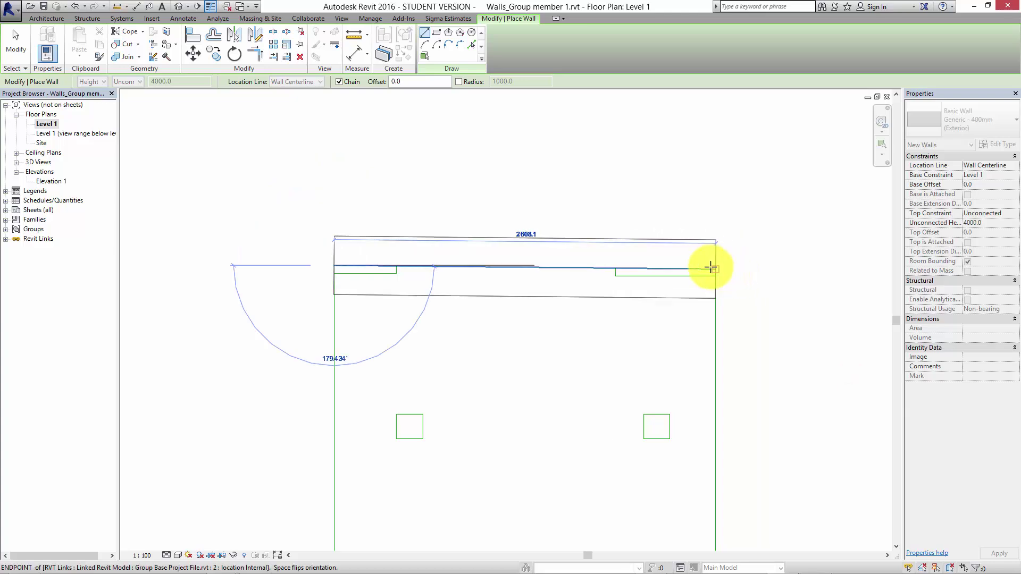
pyautogui.scroll(-4, 673, 257)
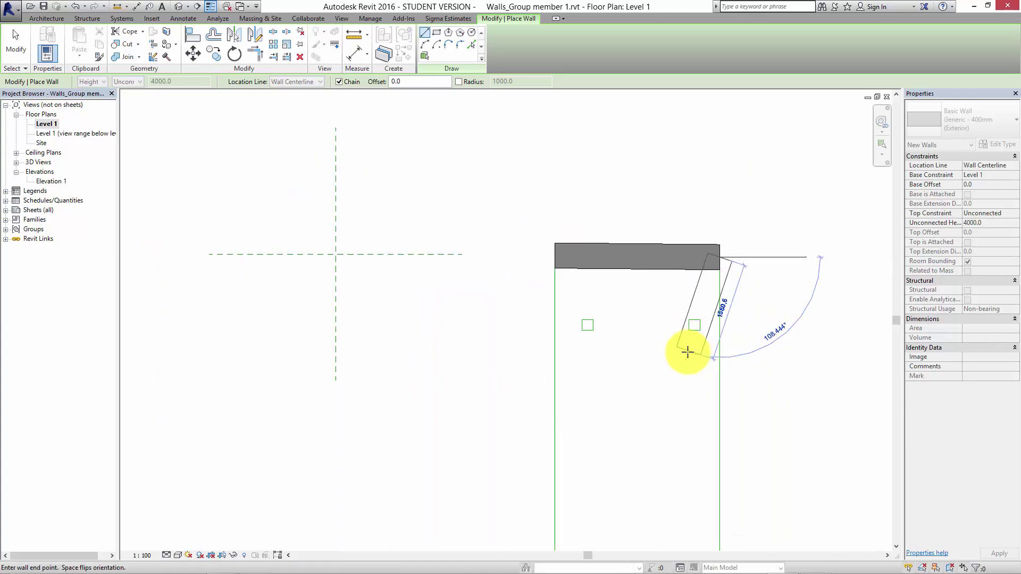
# Draw a second wall about 2608 mm long along the linked outline's lower short edge, ending with an Endpoints snap override, and finish the Wall tool
pyautogui.scroll(3, 569, 447)
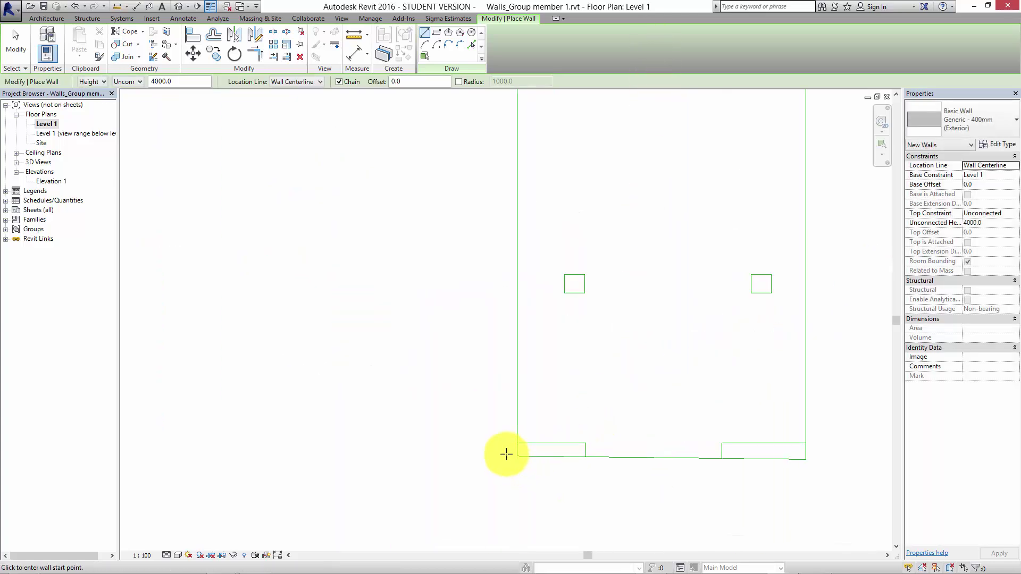
pyautogui.click(521, 455)
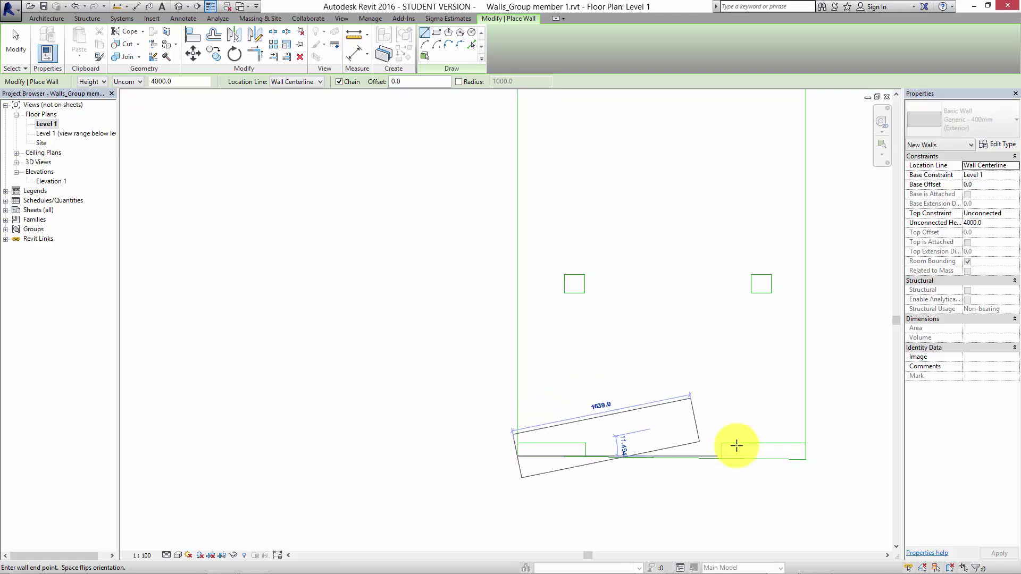
pyautogui.rightClick(793, 469)
pyautogui.moveTo(826, 356)
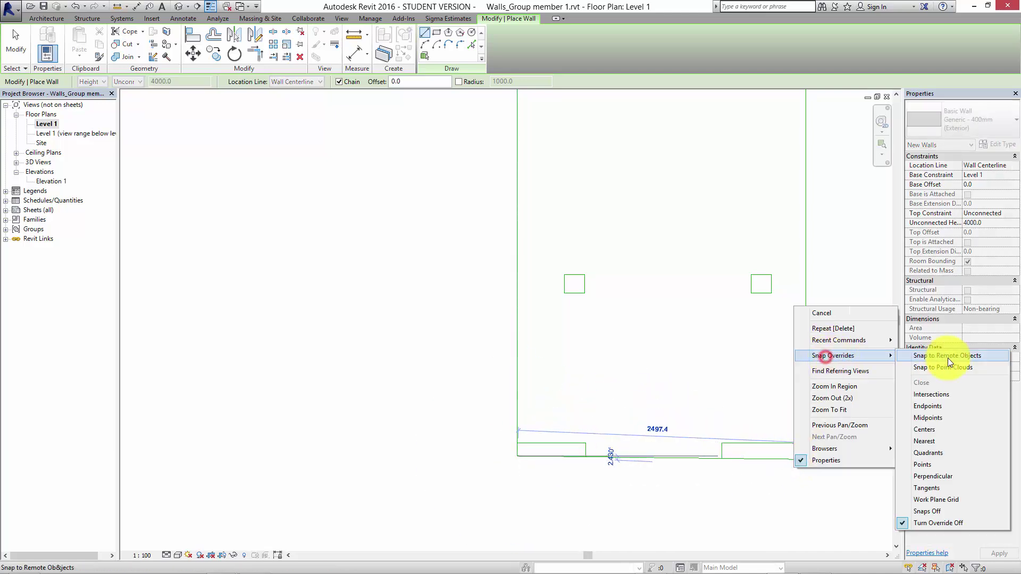
pyautogui.click(949, 406)
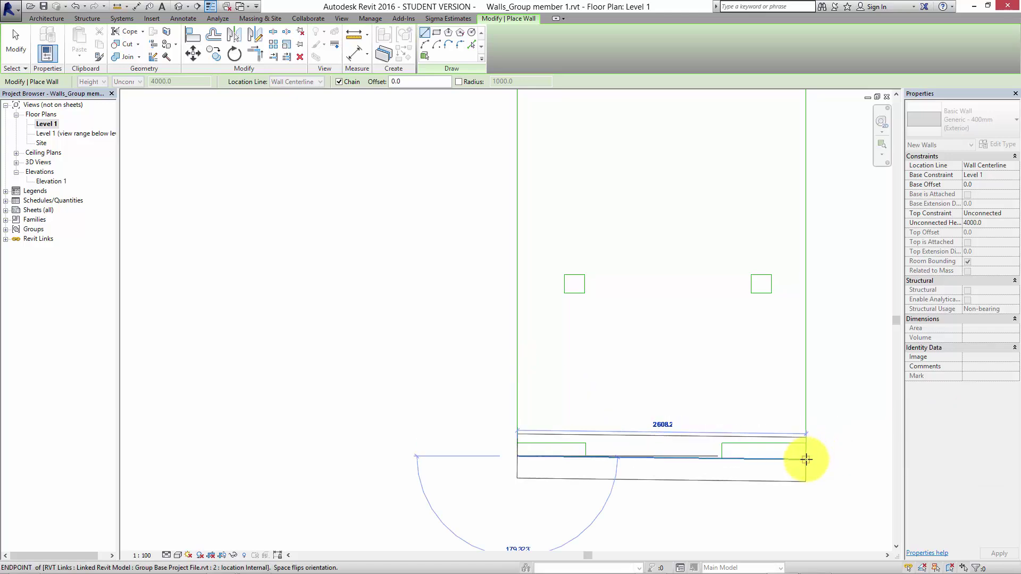
pyautogui.click(806, 461)
pyautogui.press('Escape')
pyautogui.press('Escape')
# Check both end walls in the Level 1 plan and open the default 3D view
pyautogui.scroll(-5, 789, 404)
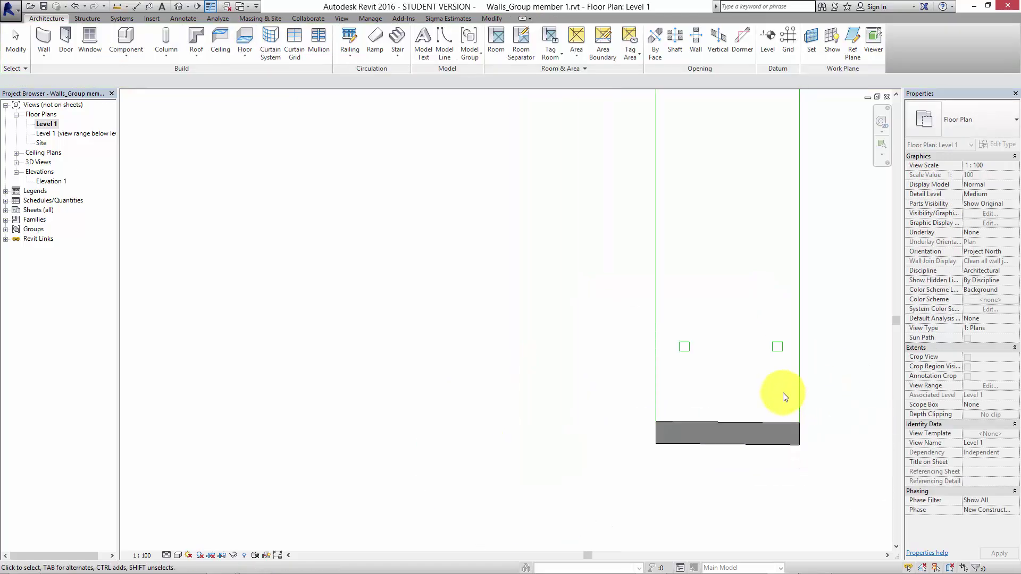
pyautogui.moveTo(745, 417)
pyautogui.mouseDown(button='middle')
pyautogui.moveTo(629, 424)
pyautogui.moveTo(622, 414)
pyautogui.mouseUp(button='middle')
pyautogui.scroll(-4, 616, 392)
pyautogui.moveTo(702, 347)
pyautogui.mouseDown(button='middle')
pyautogui.moveTo(687, 375)
pyautogui.moveTo(644, 345)
pyautogui.moveTo(611, 372)
pyautogui.mouseUp(button='middle')
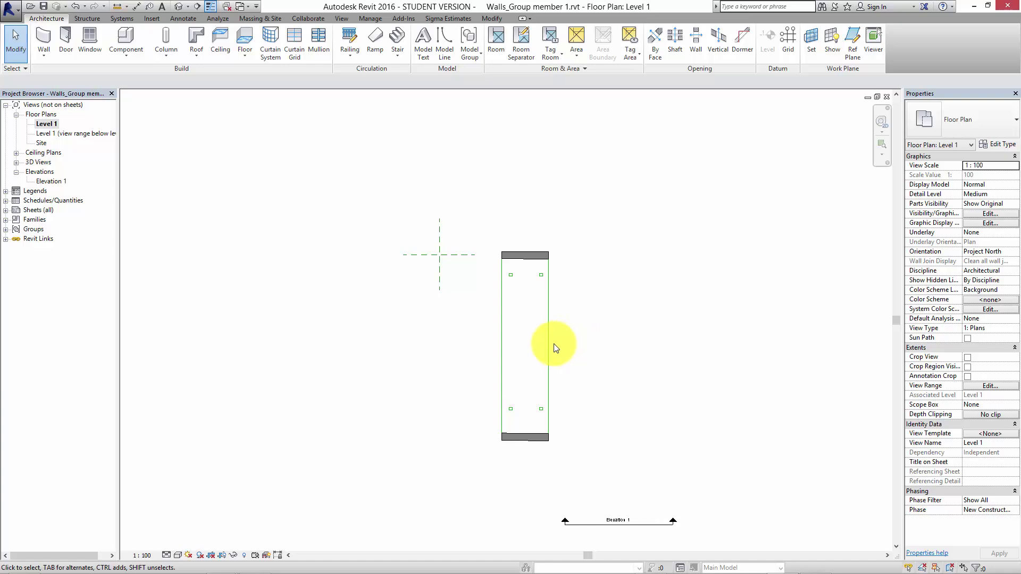
pyautogui.click(178, 8)
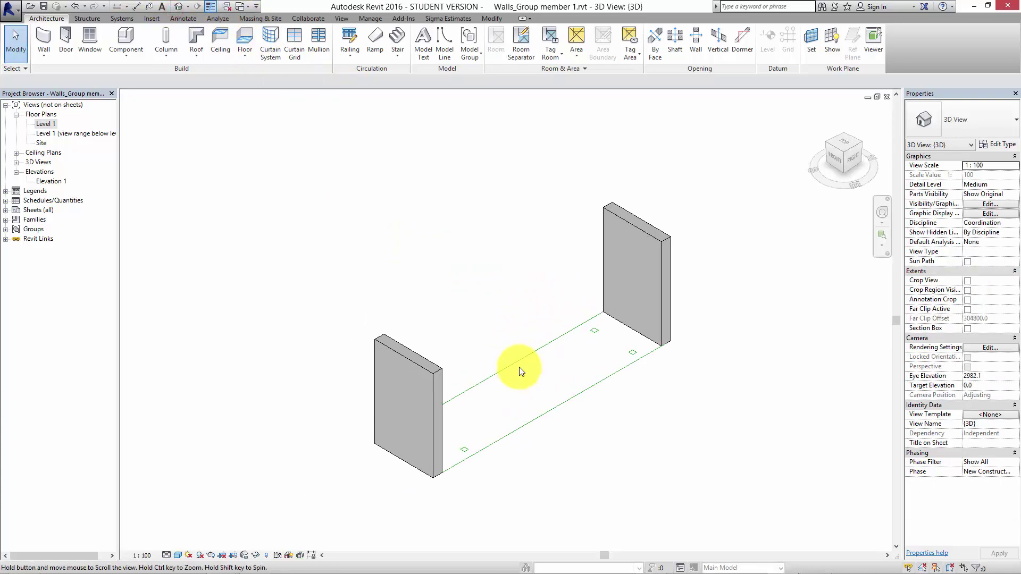
# Set the top constraint of both end walls to Up to level: eaves internal
pyautogui.click(413, 356)
pyautogui.keyDown('ctrl'); pyautogui.click(614, 218); pyautogui.keyUp('ctrl')
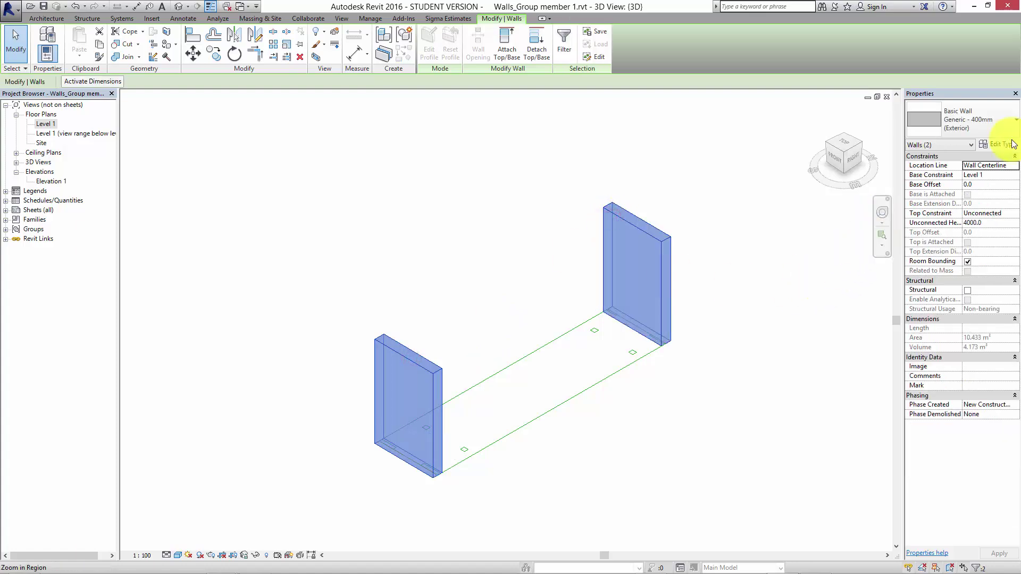
pyautogui.click(1016, 214)
pyautogui.click(1016, 215)
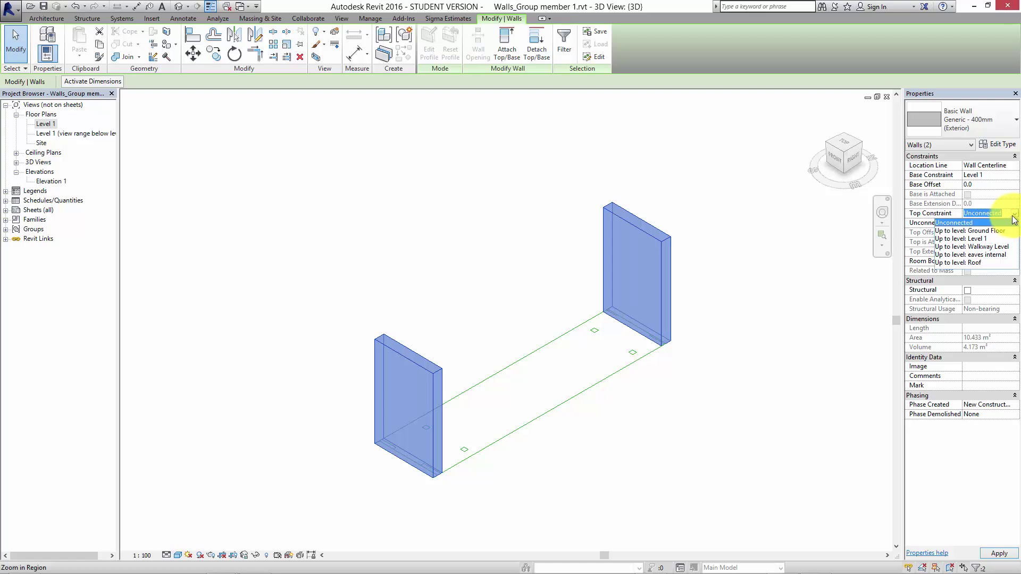
pyautogui.click(998, 254)
pyautogui.click(792, 314)
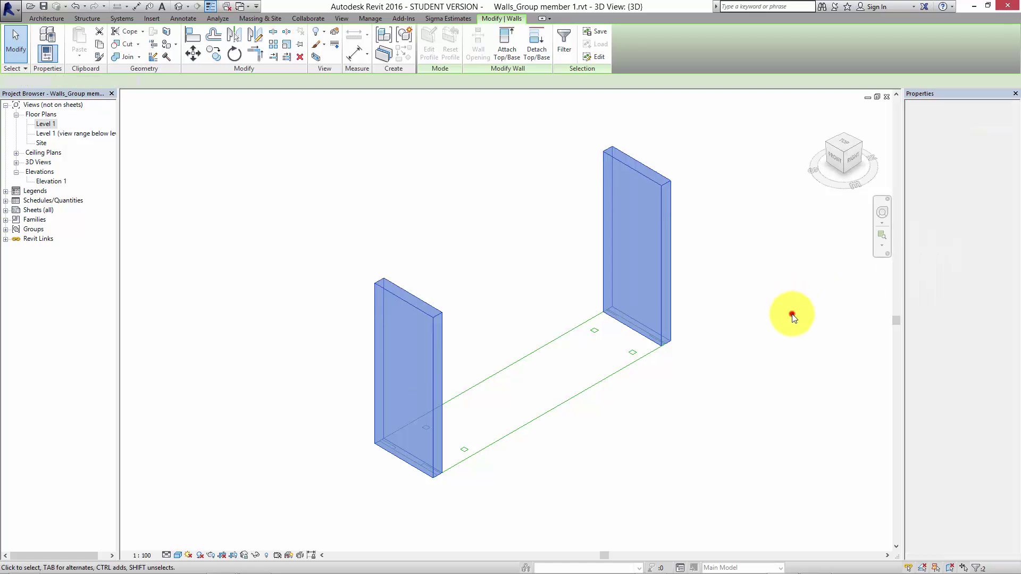
pyautogui.scroll(-2, 750, 324)
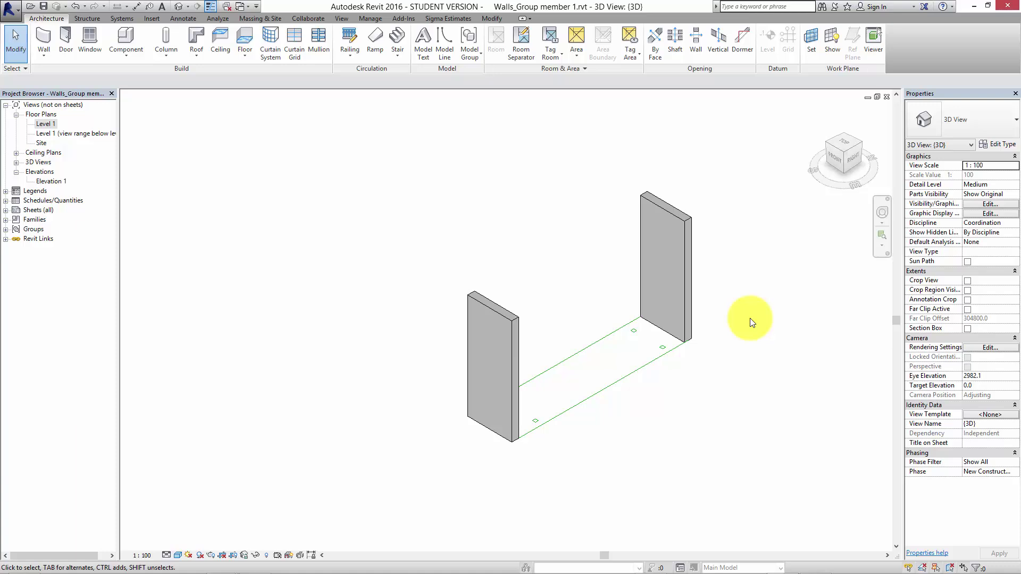
pyautogui.moveTo(803, 566)
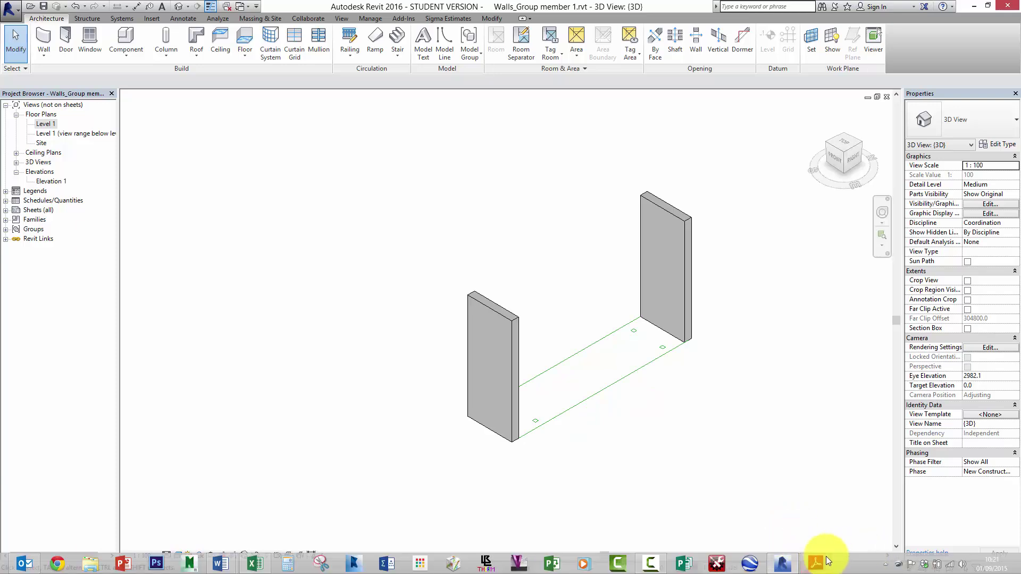
pyautogui.click(652, 560)
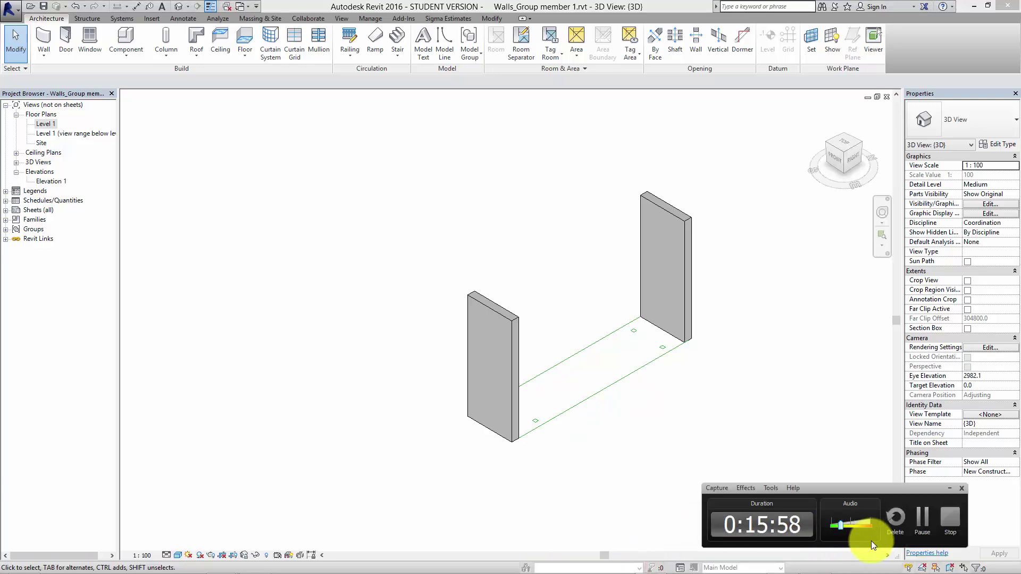